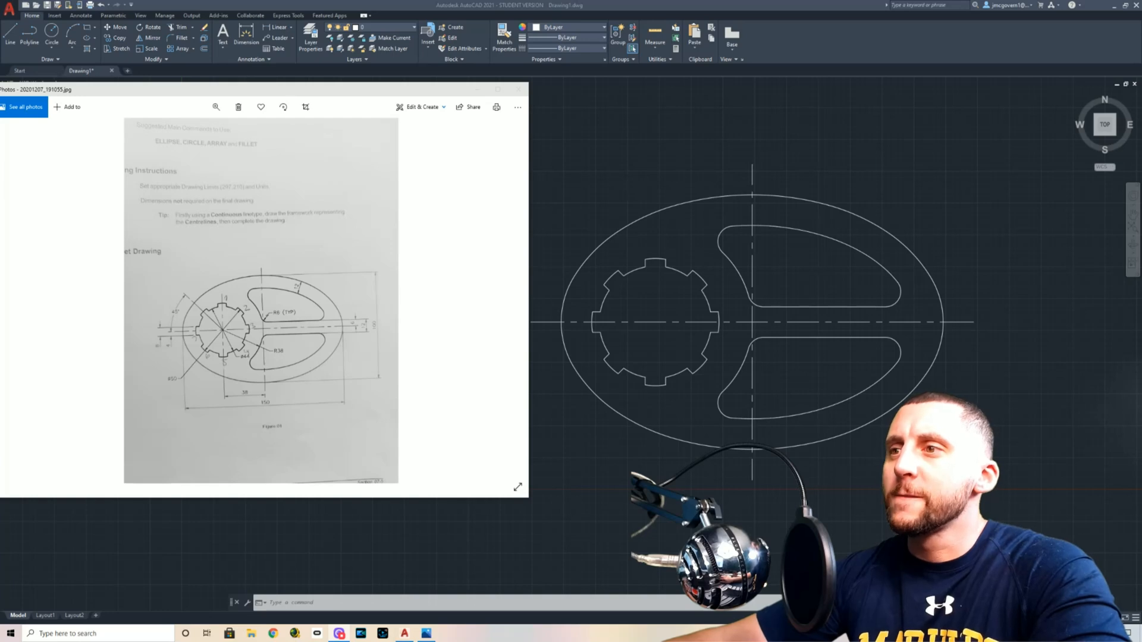
- Switch to Photos and examine the dimensions of the Figure 01 reference drawing at full window size
click(674, 458)
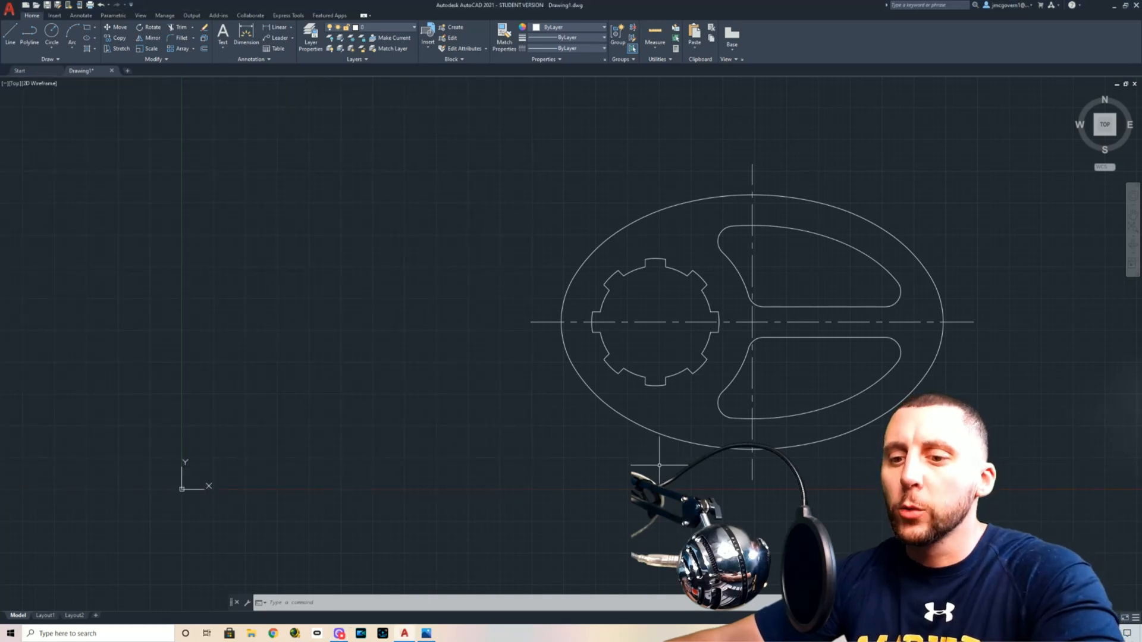
key(alt+Tab)
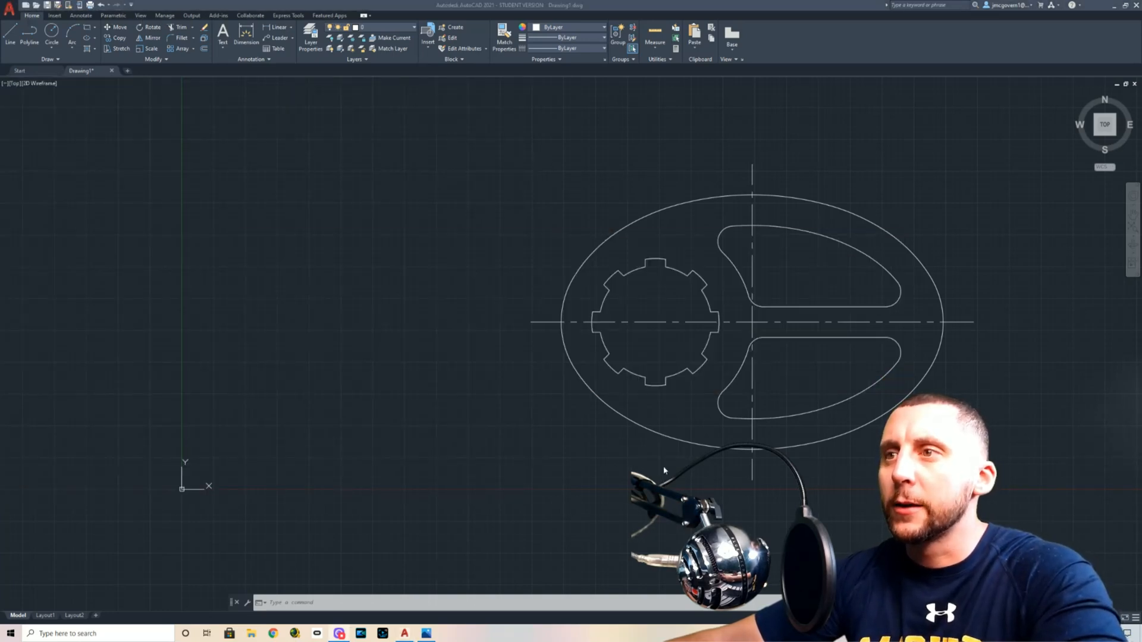
key(alt+Tab)
key(Tab)
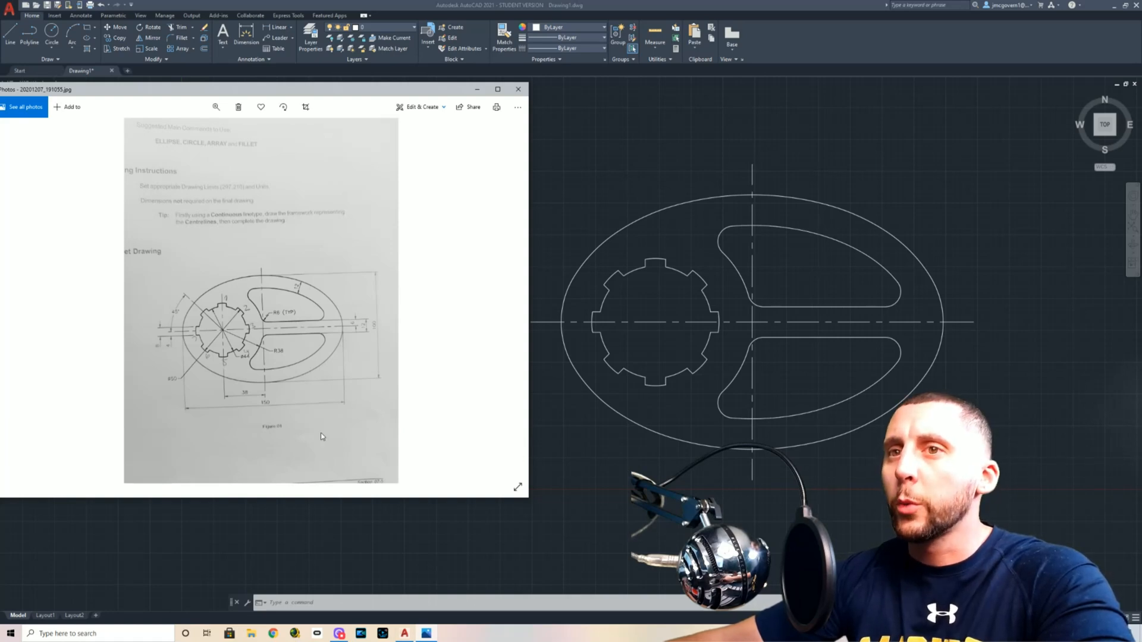
click(498, 89)
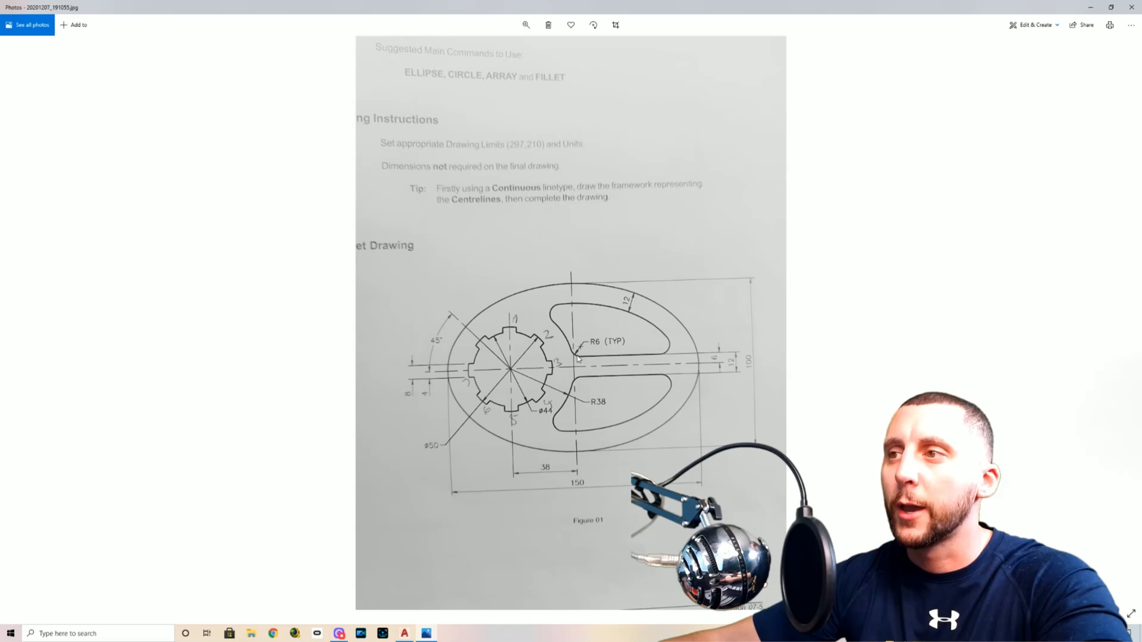
click(1090, 7)
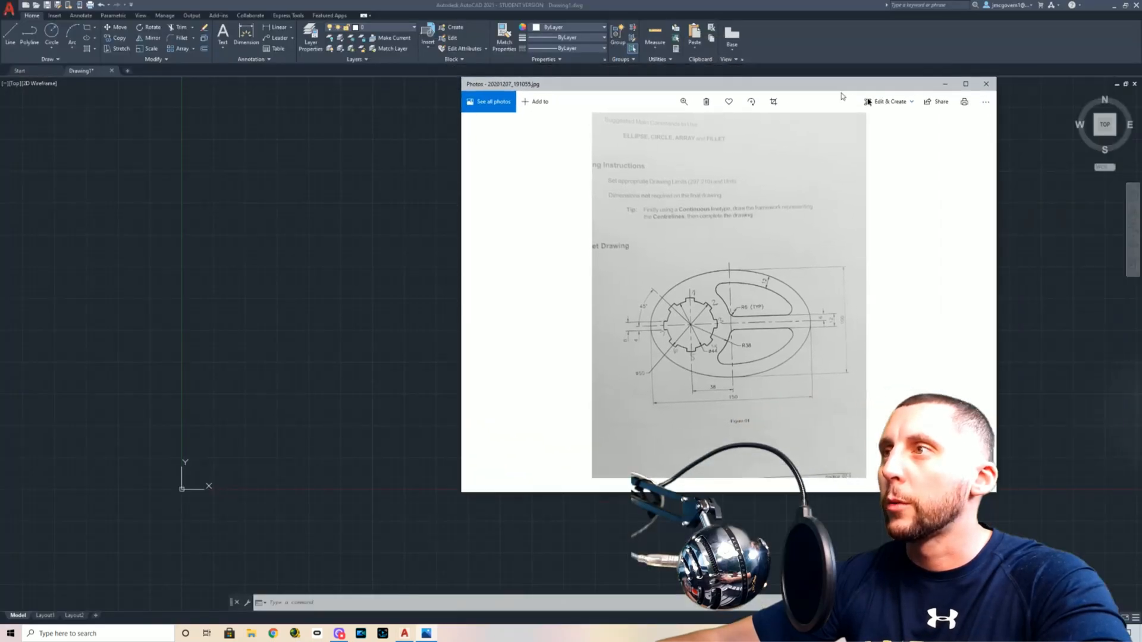
- Draw an ellipse by its centre in the empty area beside the finished part, with semi-axes of 75 horizontally and 50 vertically
middle_drag(816, 250, 541, 248)
scroll(581, 242, up, 3)
scroll(584, 239, down, 5)
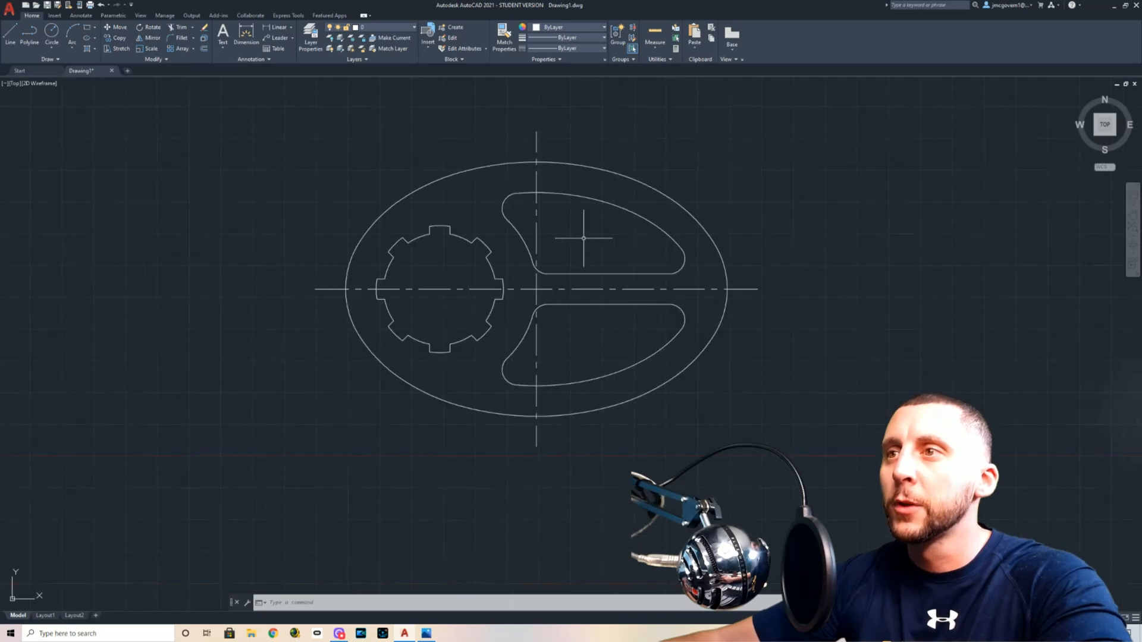
middle_drag(367, 242, 693, 288)
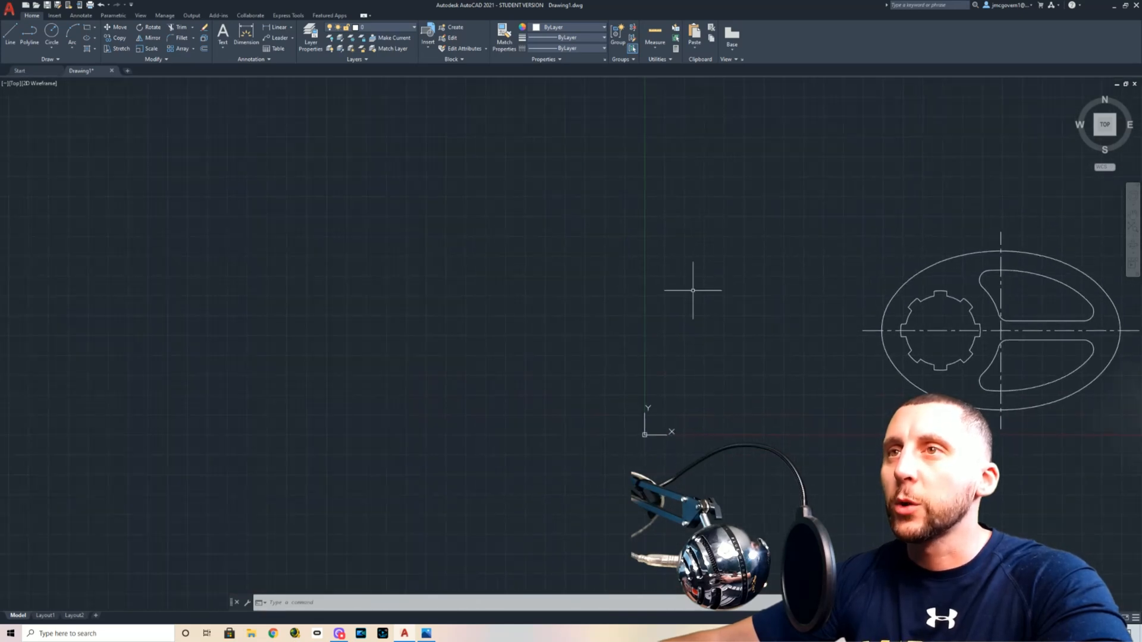
click(87, 40)
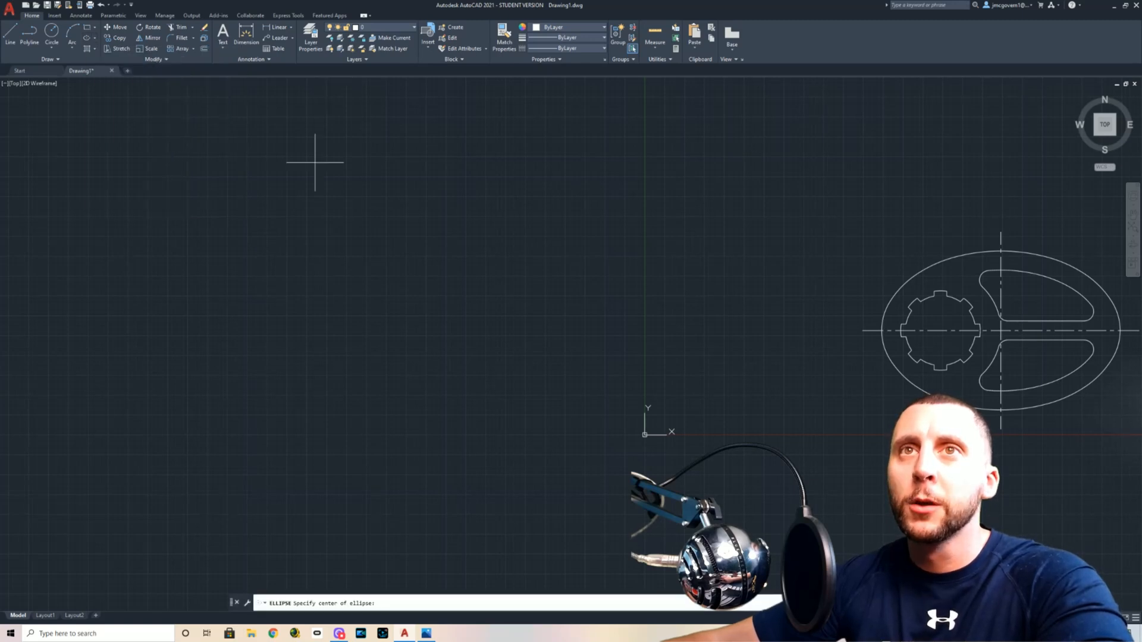
click(438, 332)
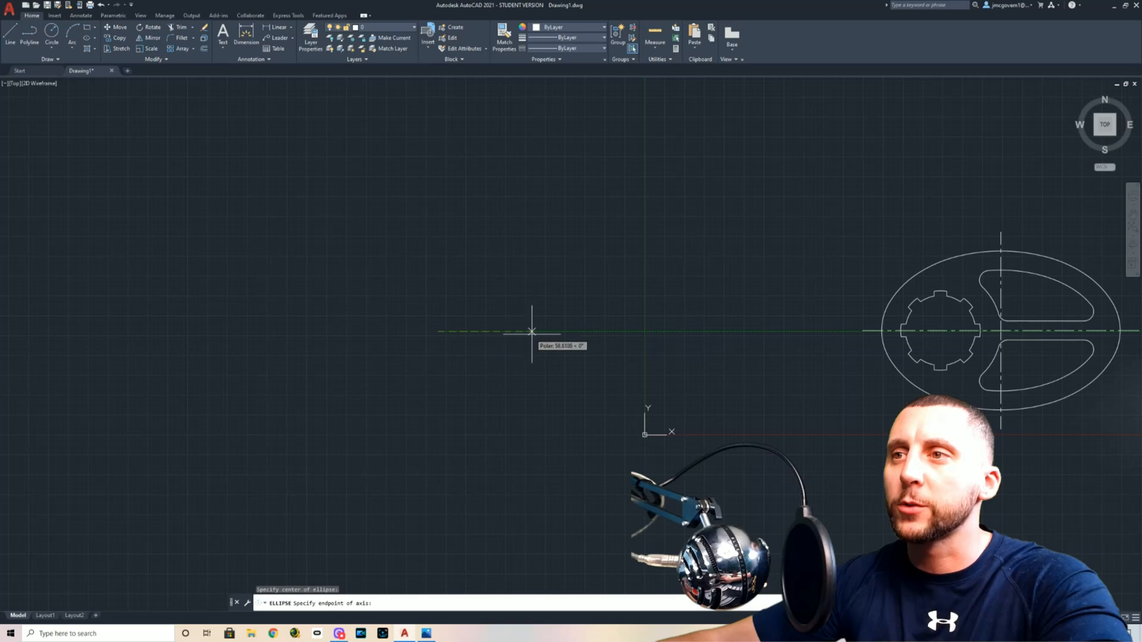
key(Return)
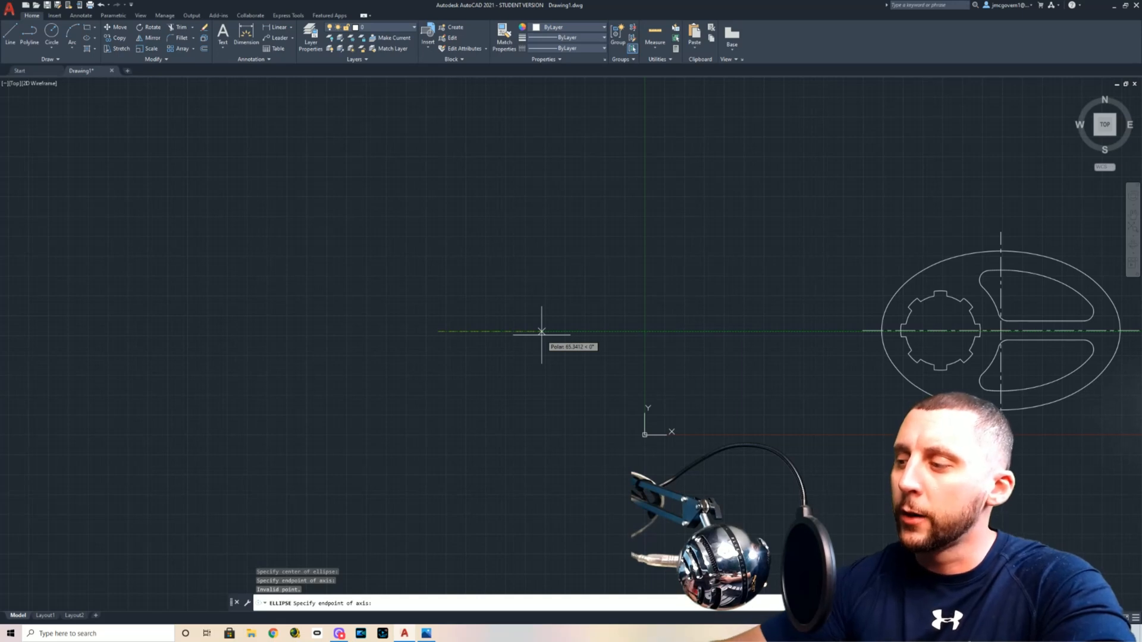
key(alt+Tab)
drag(655, 73, 398, 74)
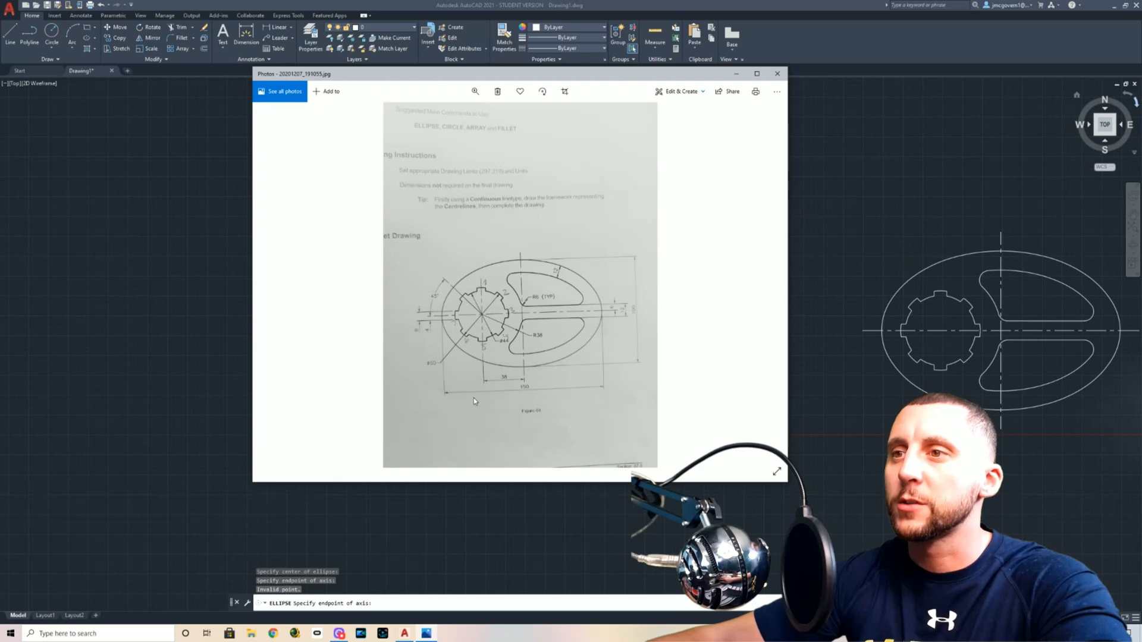
click(215, 291)
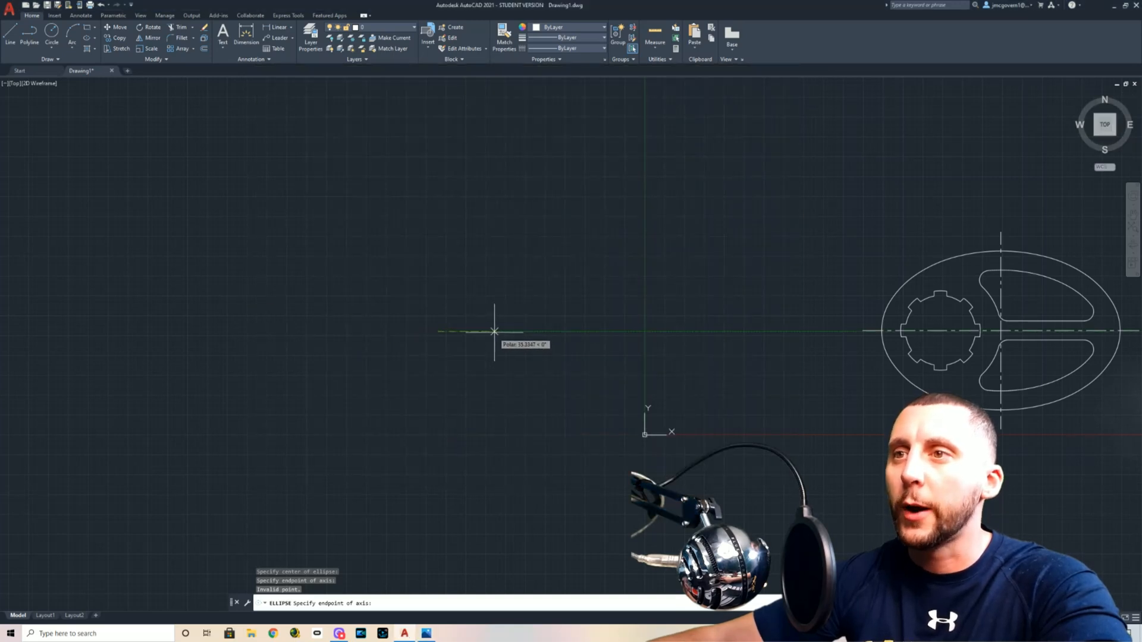
text(75)
key(Return)
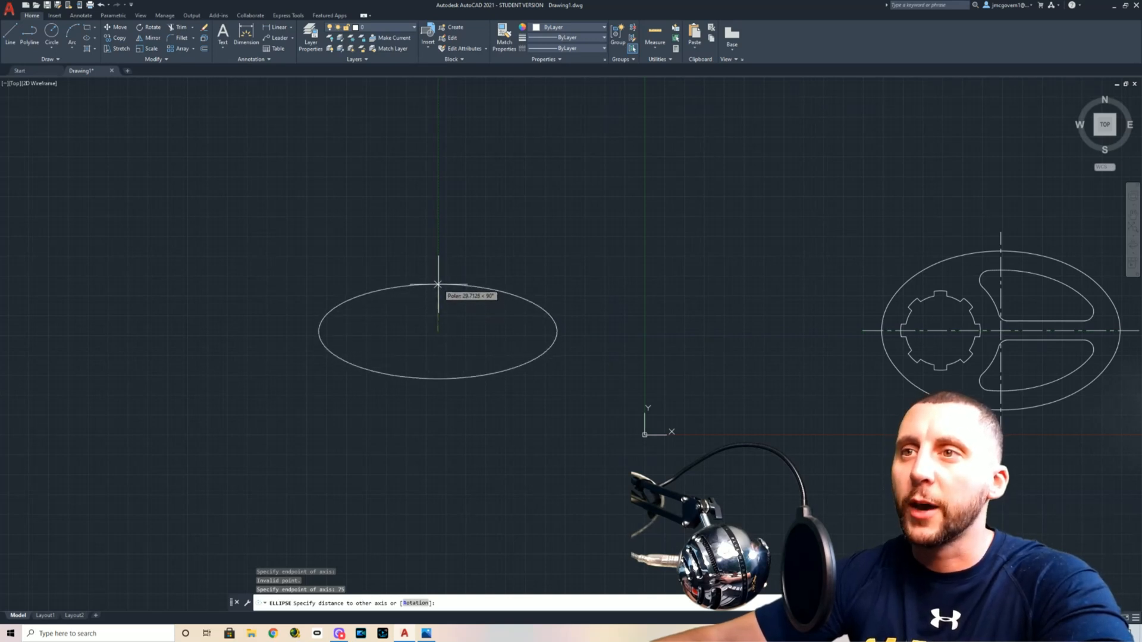
text(50)
key(Return)
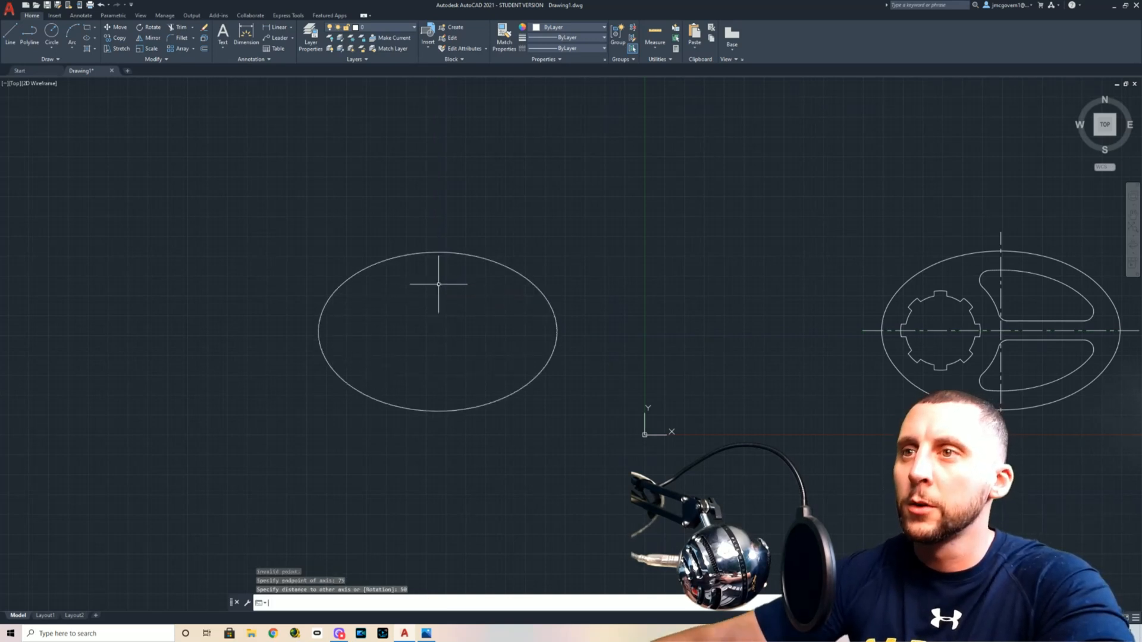
- Set the PELLIPSE system variable to 1
scroll(455, 324, up, 2)
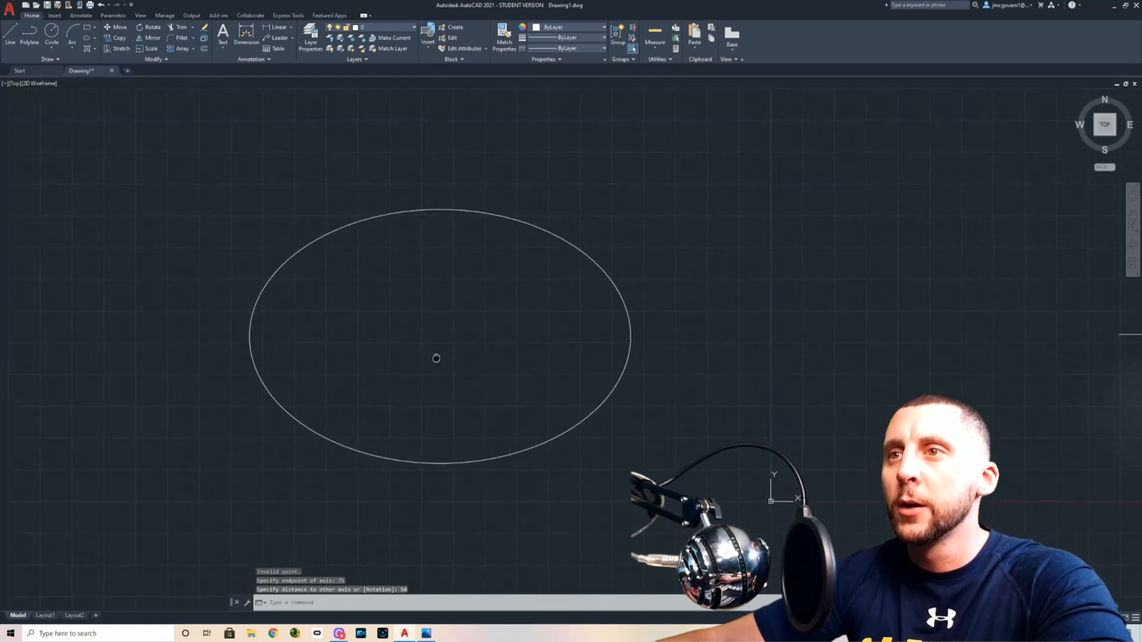
click(459, 210)
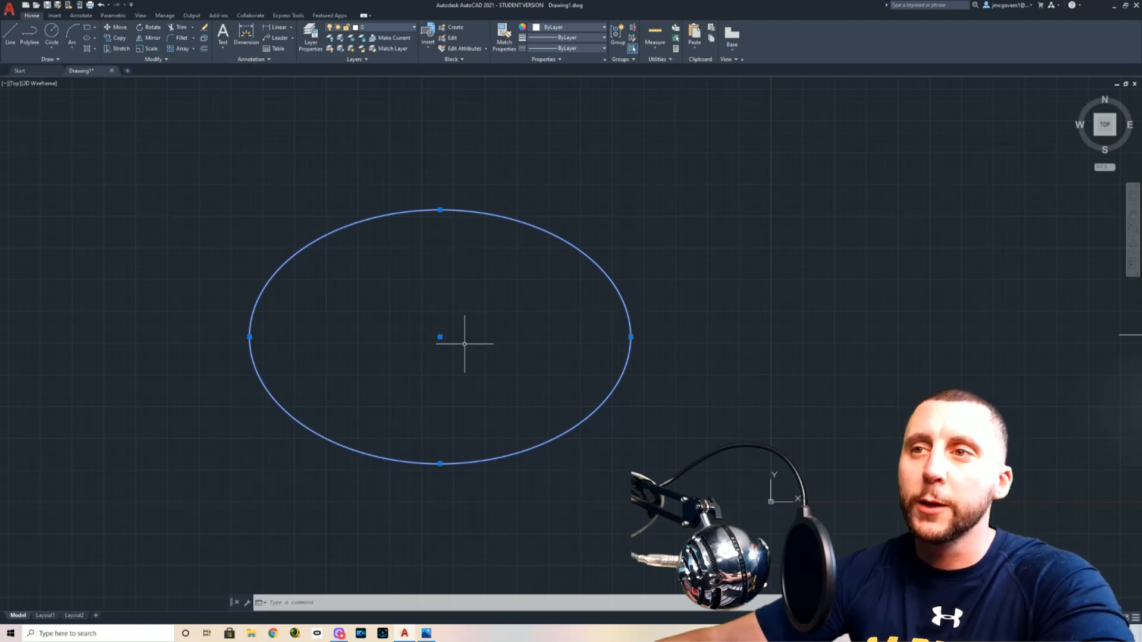
scroll(471, 340, down, 2)
middle_drag(467, 335, 834, 327)
key(Escape)
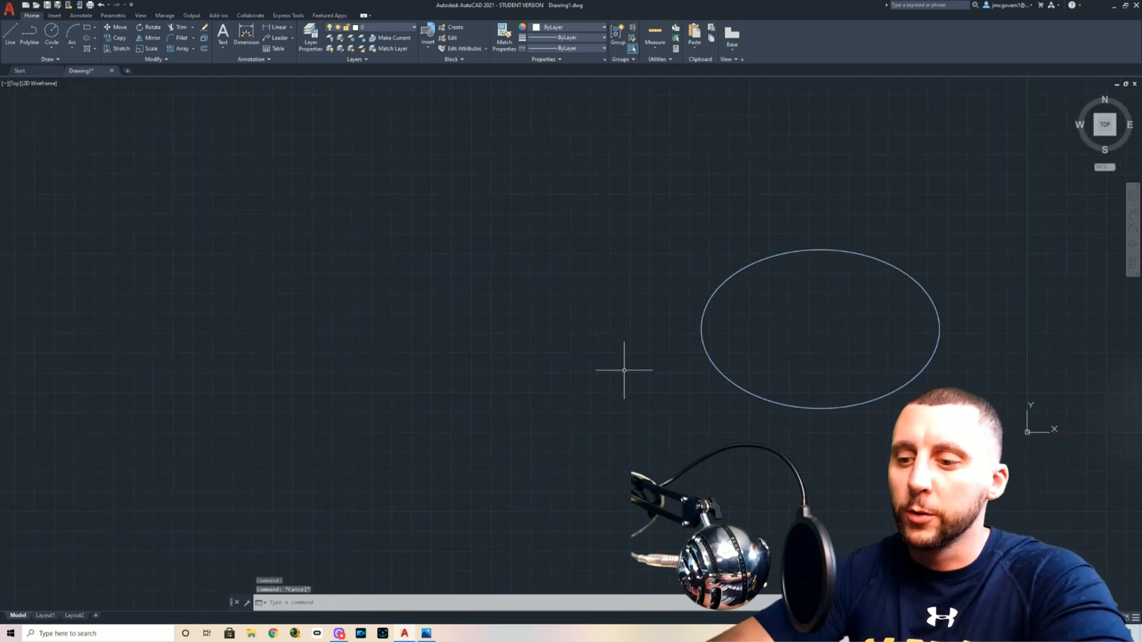
text(pollipse)
key(Return)
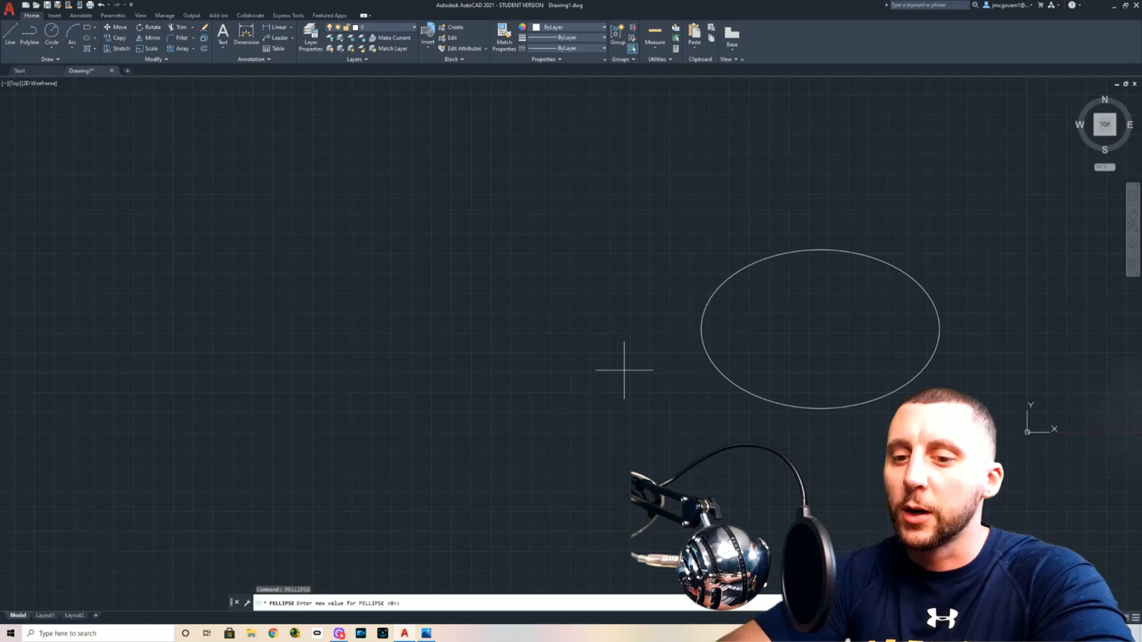
text(1)
key(Return)
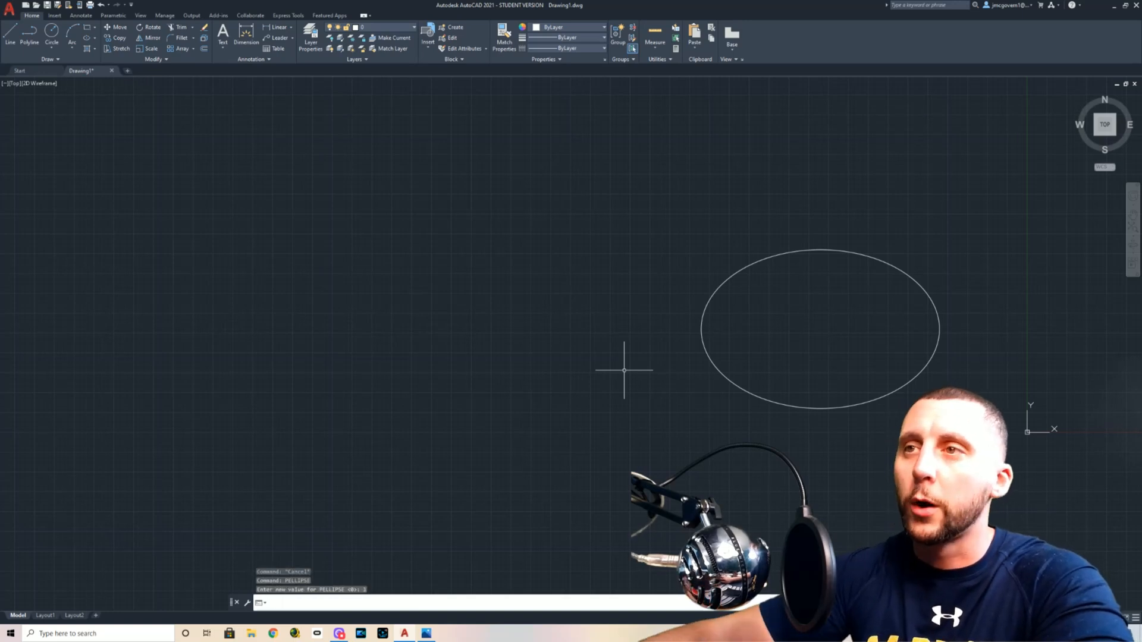
- Draw a second ellipse by its centre in the free space left of the first, with semi-axes of 75 and 50
click(87, 38)
click(324, 317)
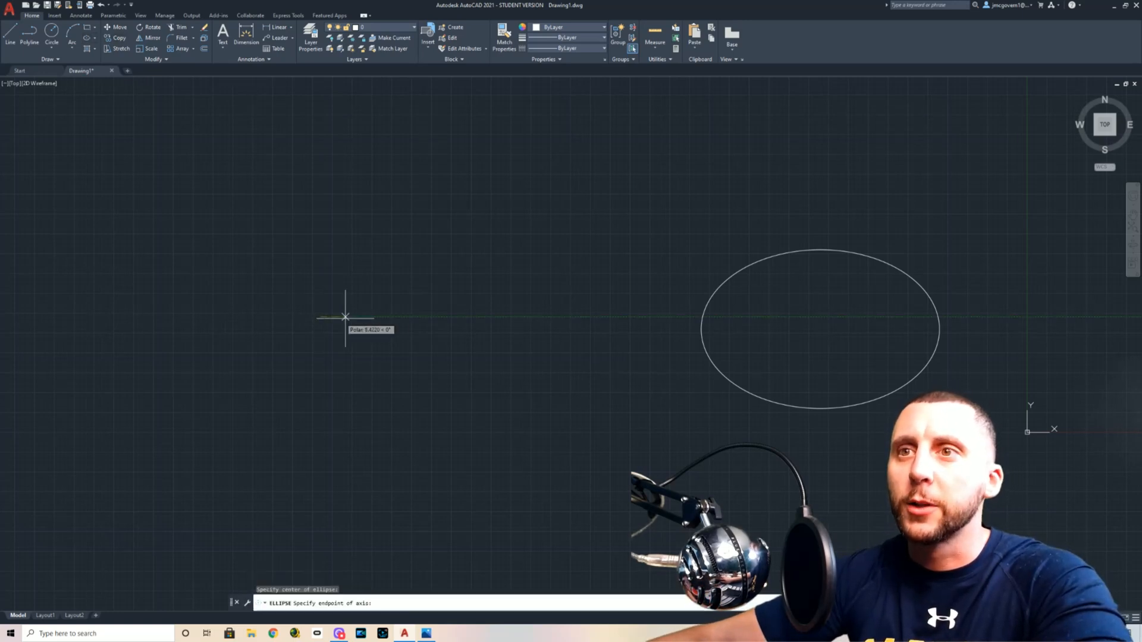
text(25)
key(Return)
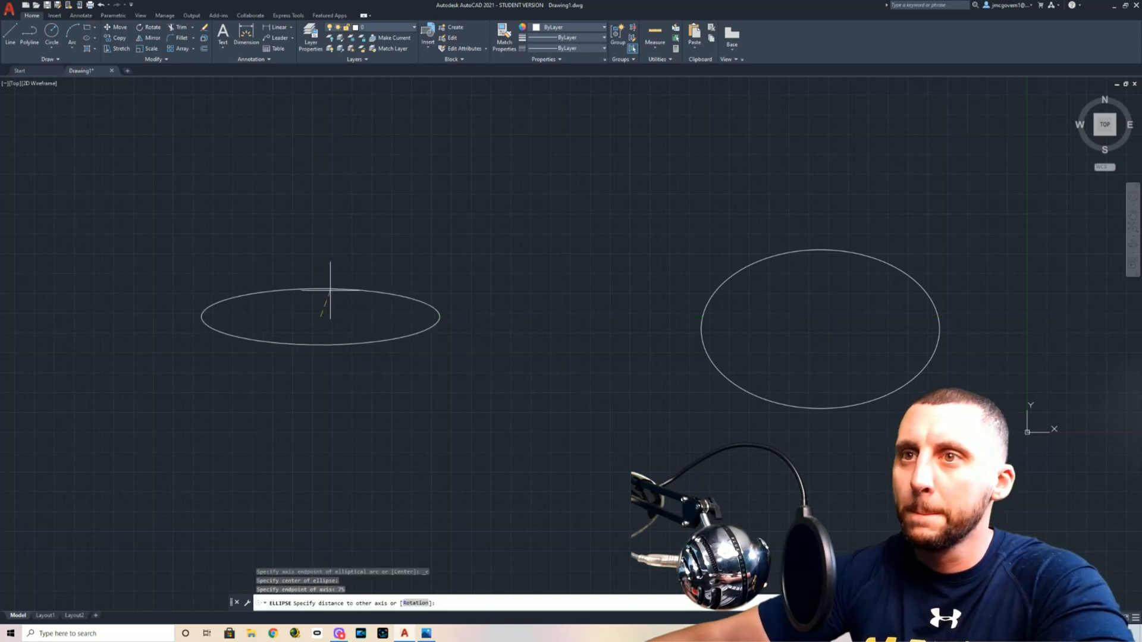
text(50)
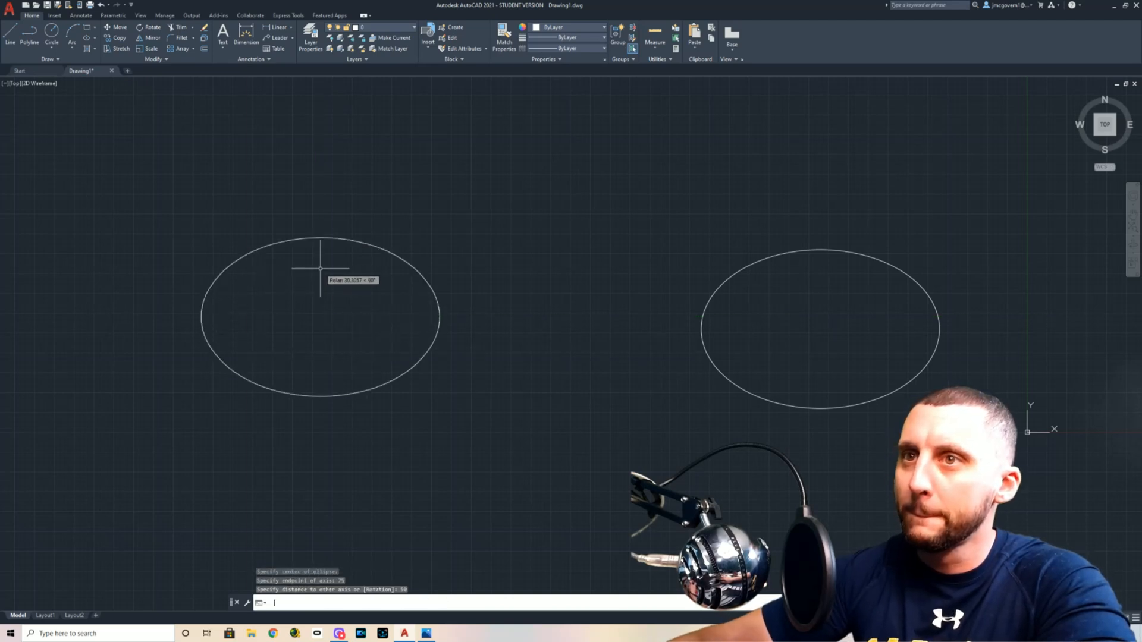
key(Return)
click(375, 245)
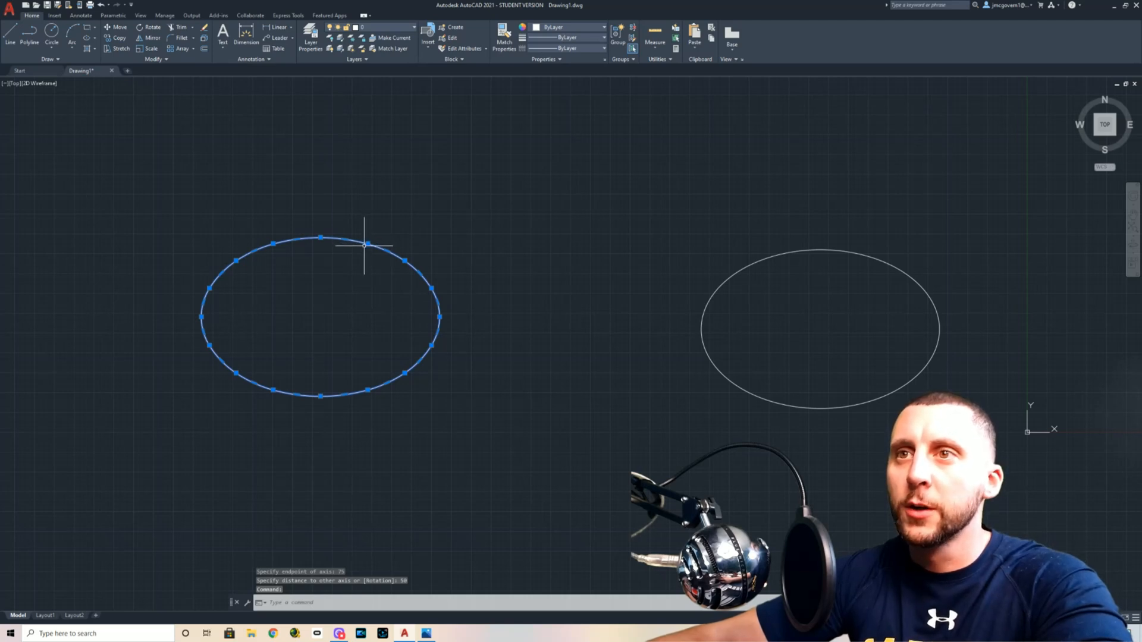
key(Escape)
- Offset the new polyline ellipse inward by 12
click(204, 49)
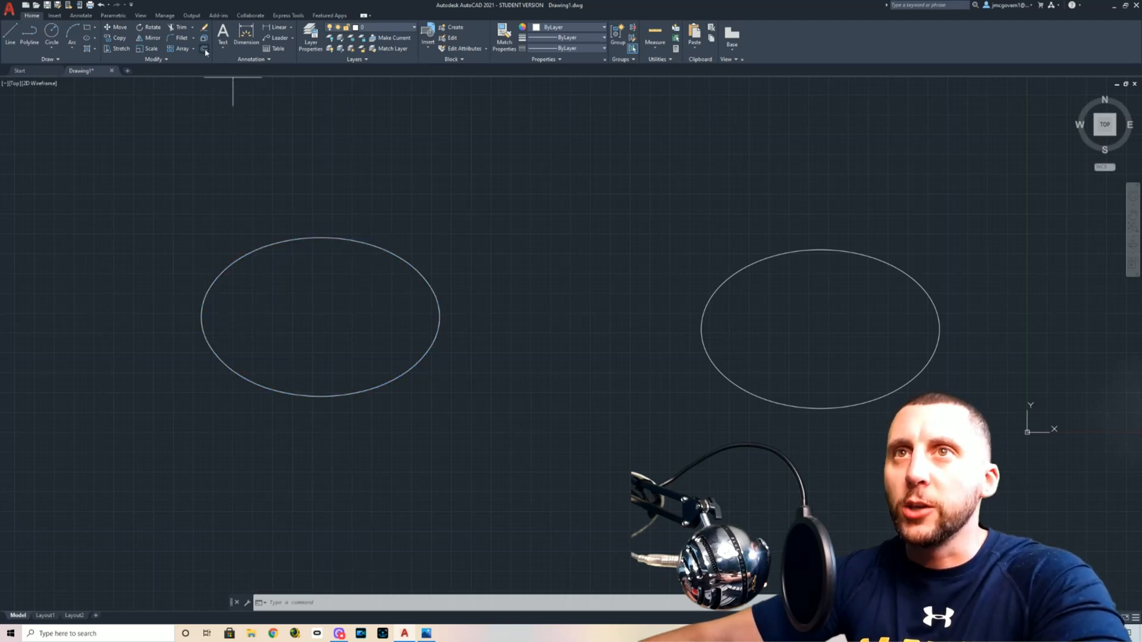
key(Return)
click(333, 239)
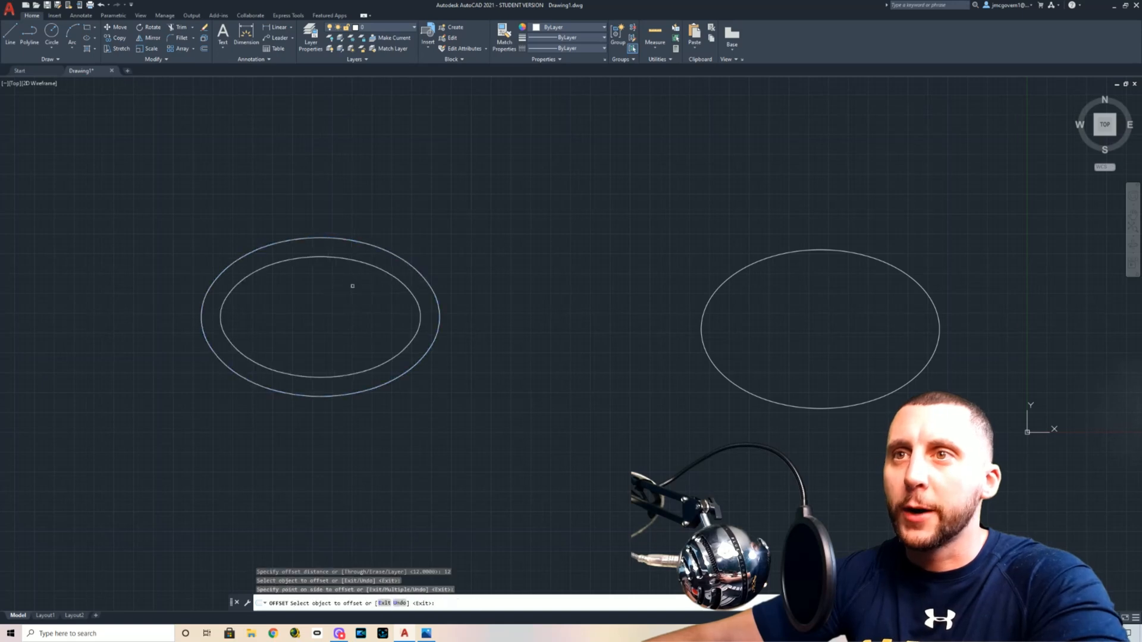
click(370, 278)
key(Escape)
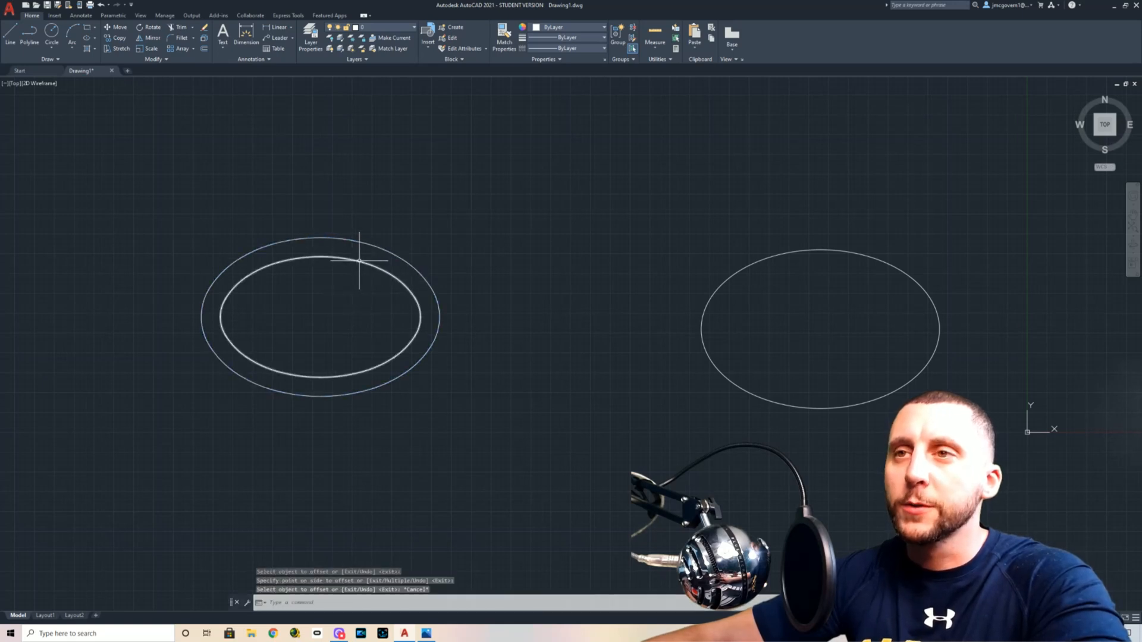
- Draw a vertical line from the outer ellipse's lower quadrant up through the centre to just above the ellipse
click(10, 35)
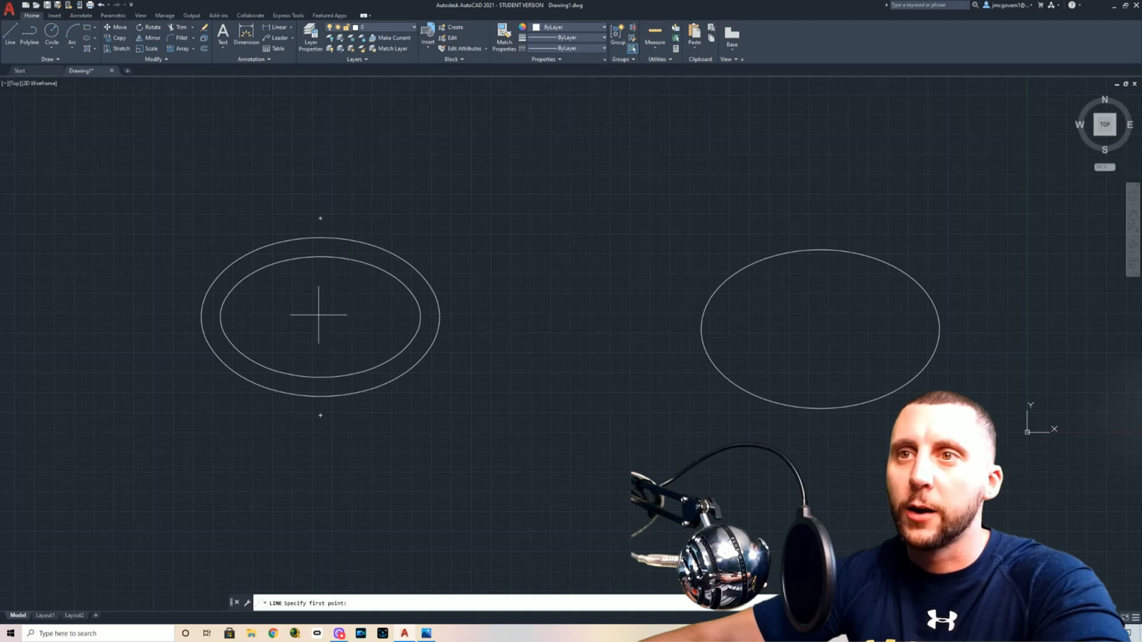
click(320, 396)
click(320, 208)
key(Return)
key(Return)
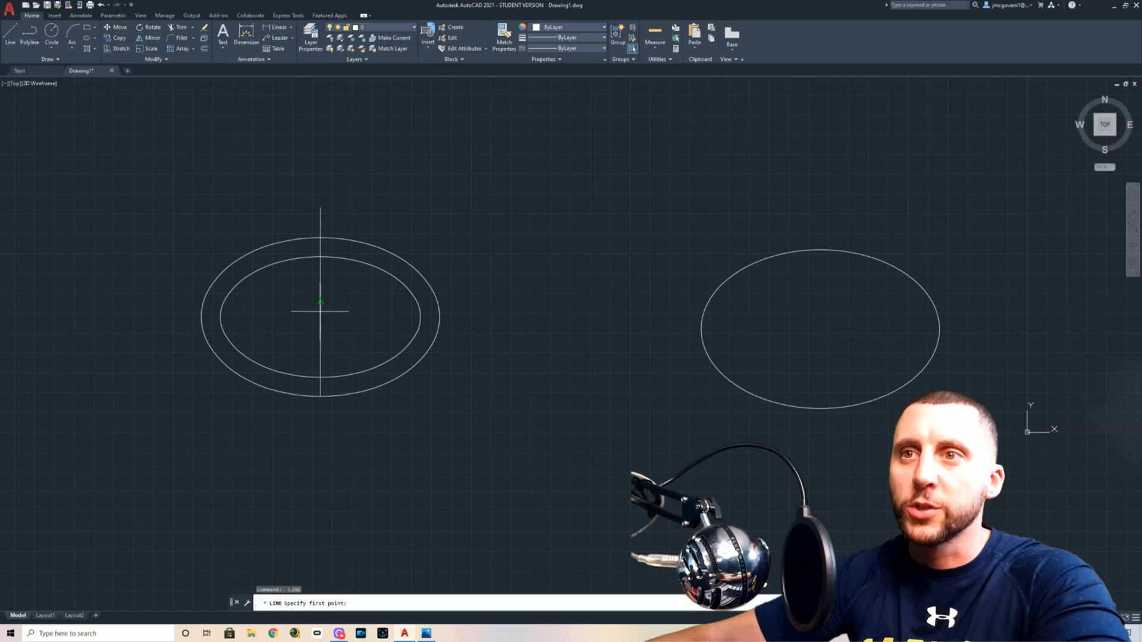
key(Escape)
- Trim the part of the vertical line that sticks out above the outer ellipse
text(tr)
key(Return)
click(320, 225)
key(Escape)
- Draw a horizontal line through the centre of both ellipses, extending slightly past the outer ellipse at each end
text(l)
key(Return)
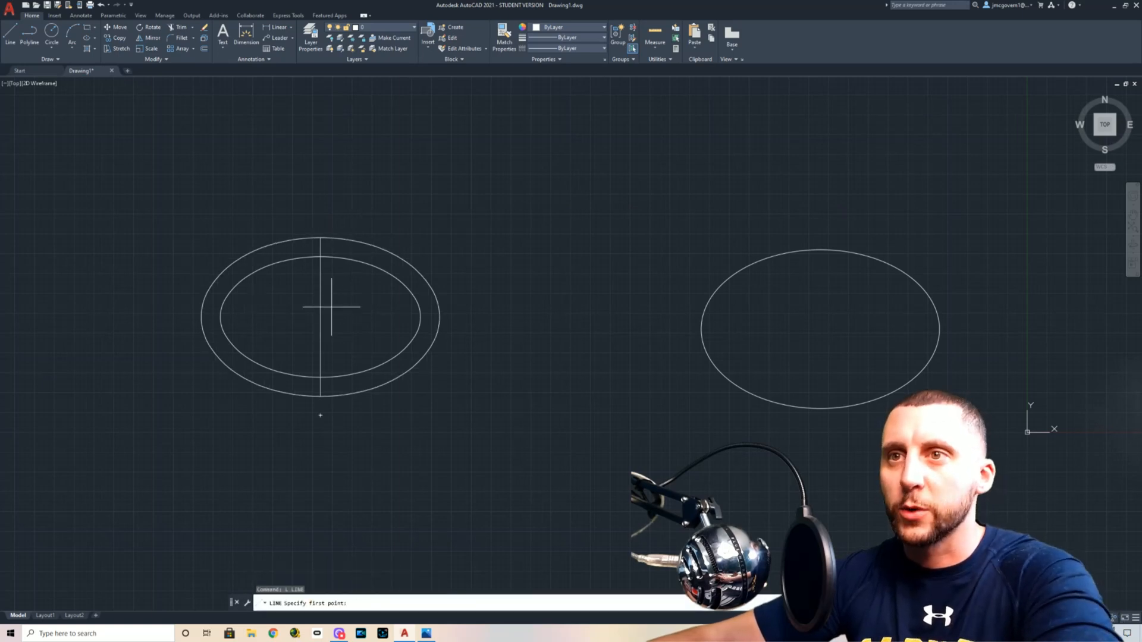
click(188, 316)
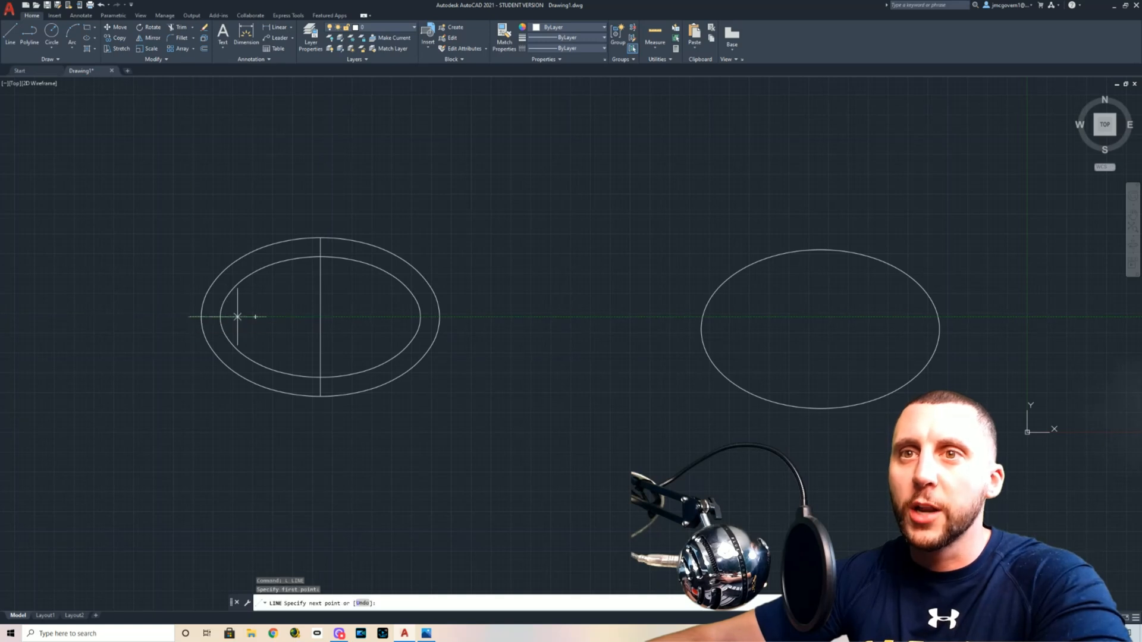
click(453, 316)
key(Escape)
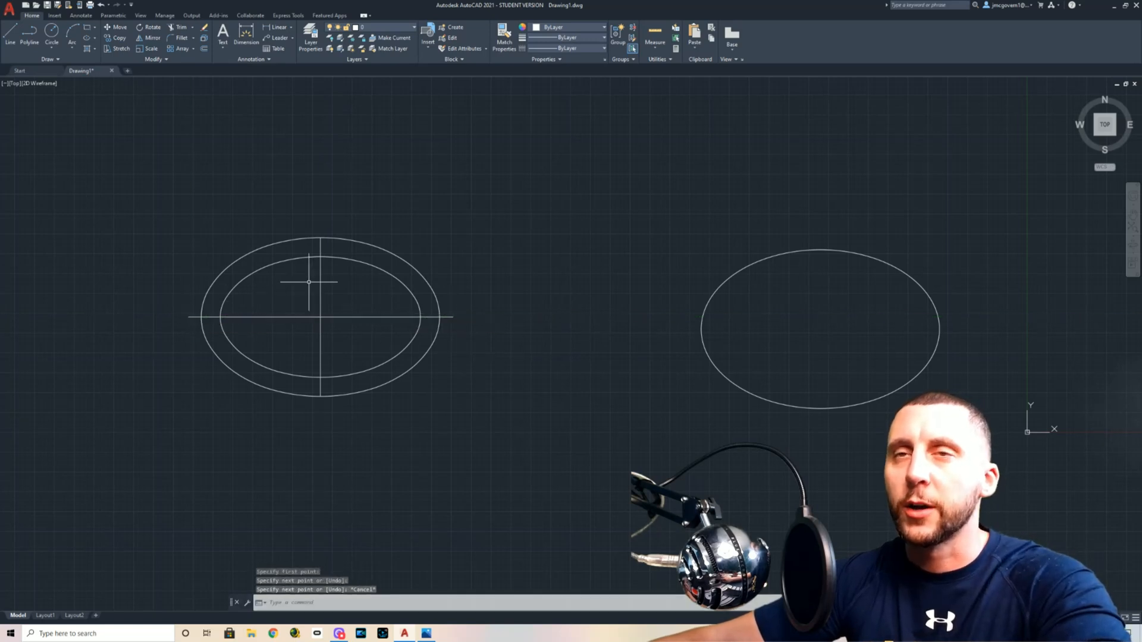
- Trim the upper-right quarter of the inner polyline ellipse between the vertical and horizontal centrelines
text(tr)
key(Return)
click(377, 268)
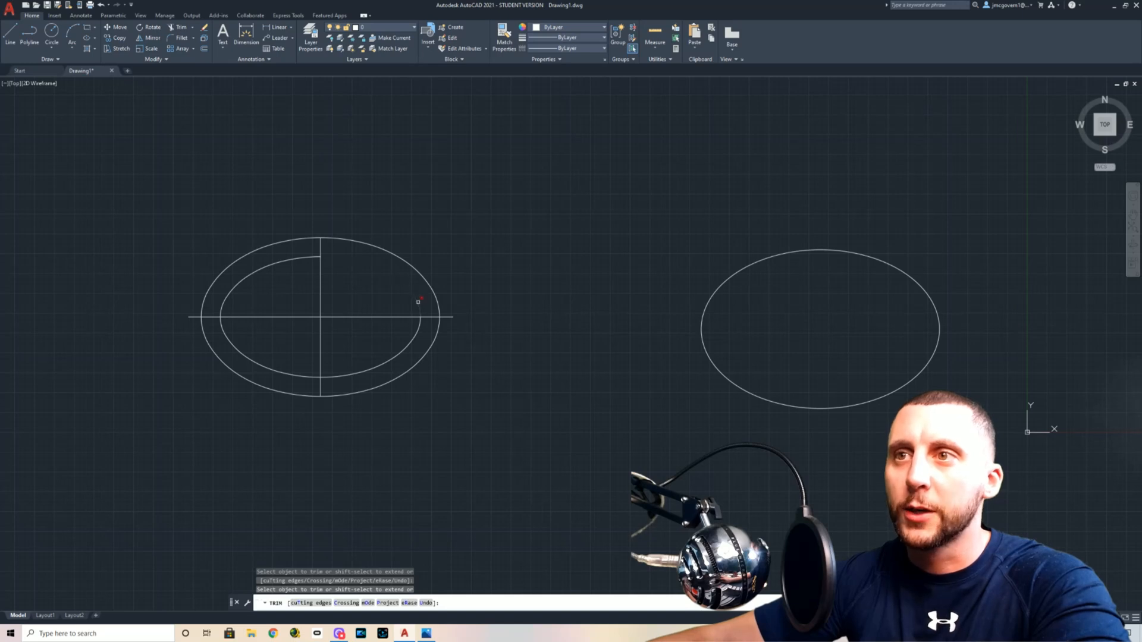
click(418, 302)
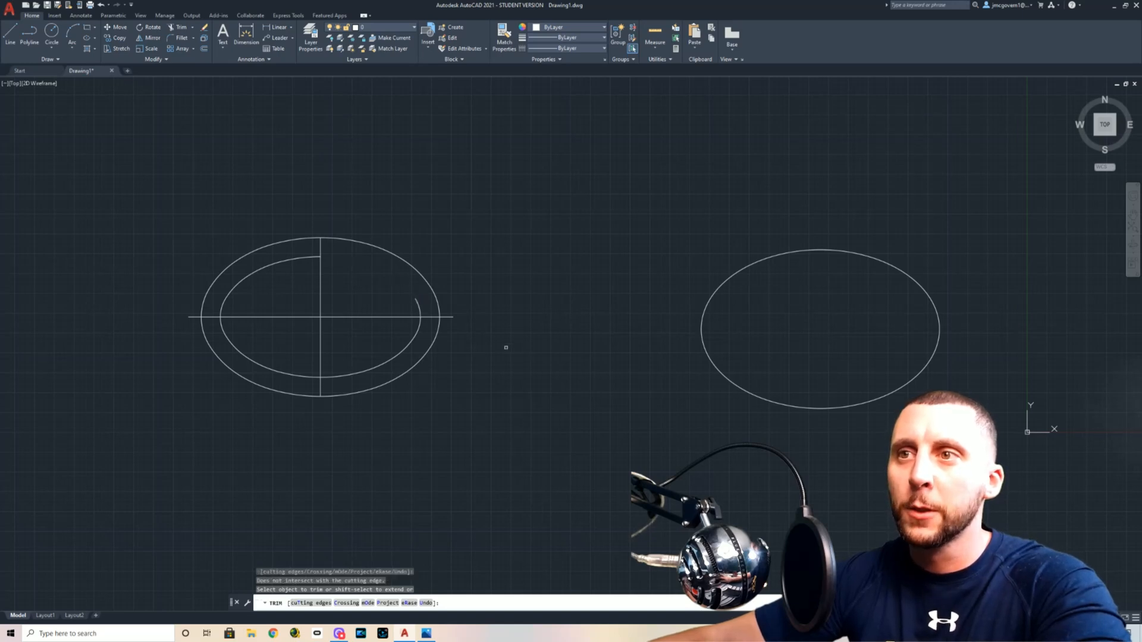
- Erase the leftover arc segment of the inner ellipse just above the right end of the horizontal centreline
scroll(419, 309, up, 5)
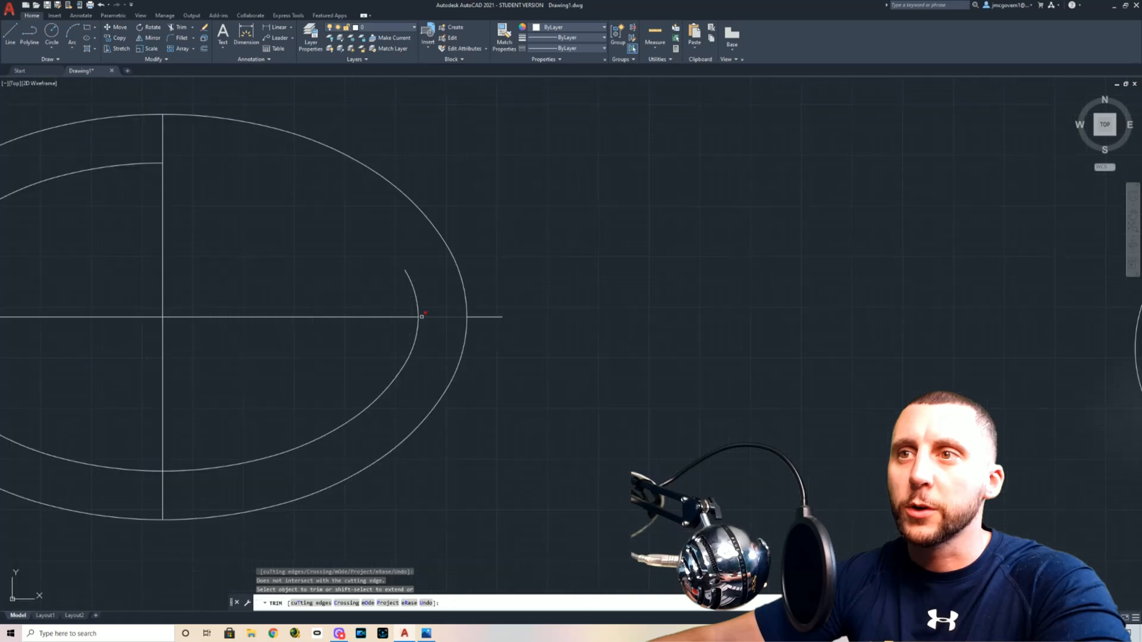
key(Escape)
click(416, 302)
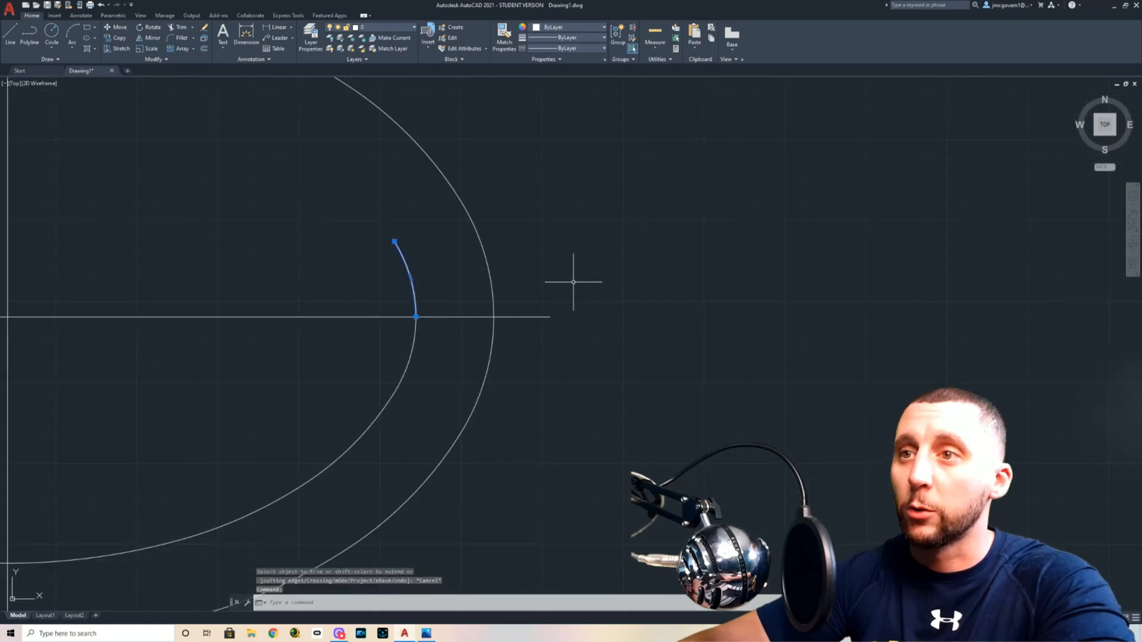
key(Delete)
scroll(573, 277, down, 5)
scroll(549, 276, up, 5)
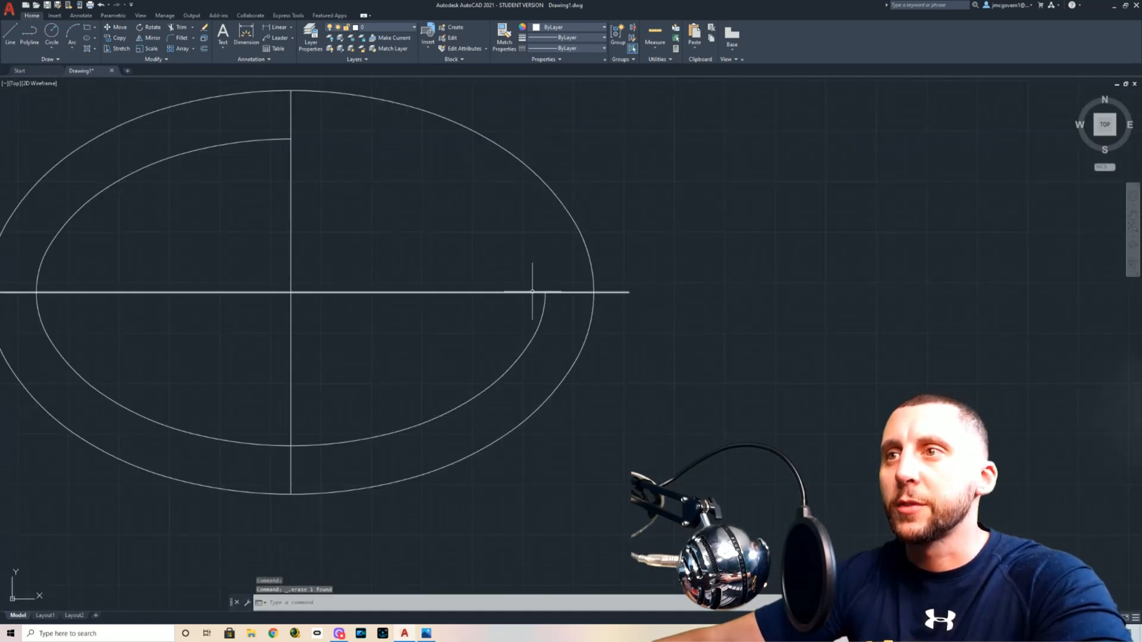
scroll(565, 288, down, 5)
scroll(447, 336, up, 2)
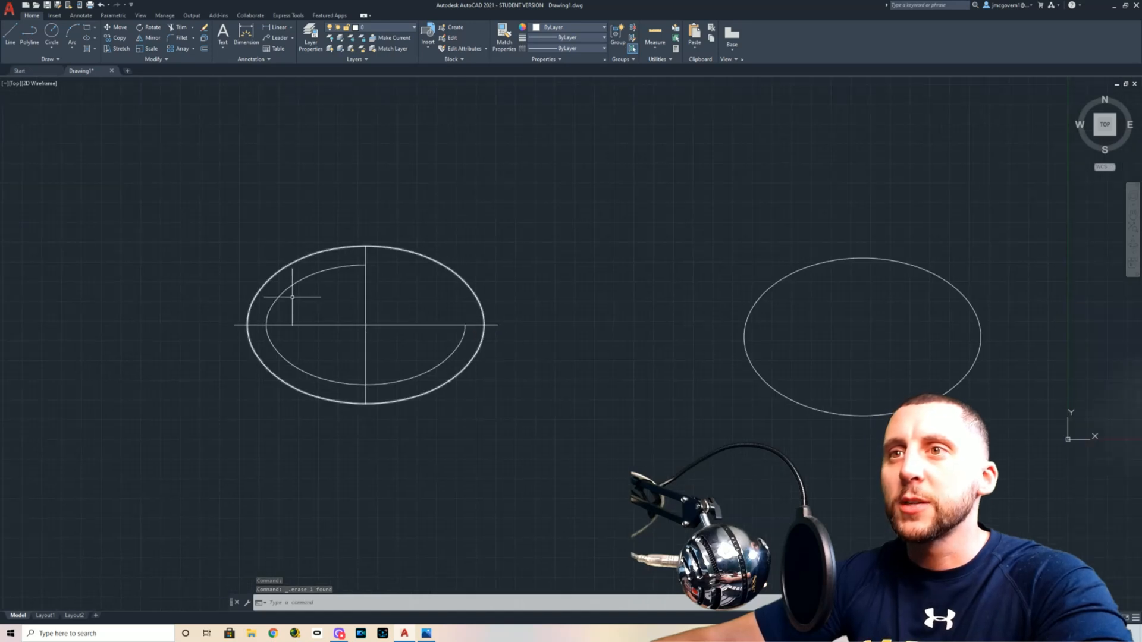
- Erase the left-hand polyline ellipse together with its partly trimmed offset and both centrelines
click(505, 241)
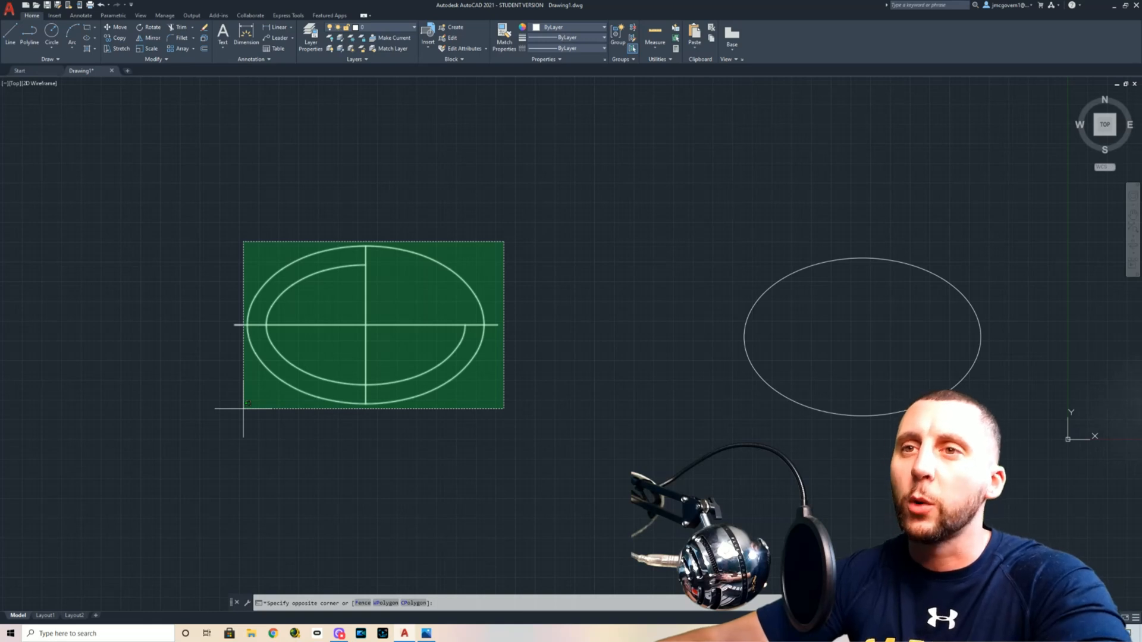
click(243, 408)
key(Delete)
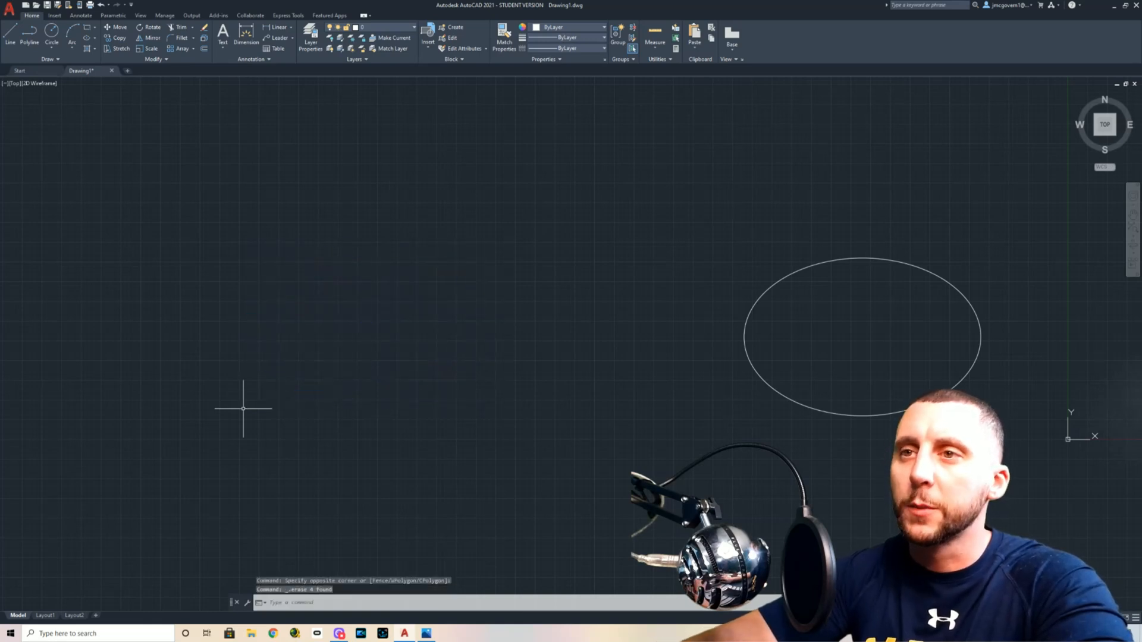
- Set the PELLIPSE system variable to 0 so that new ellipses are true ellipses
text(pellipse)
key(Return)
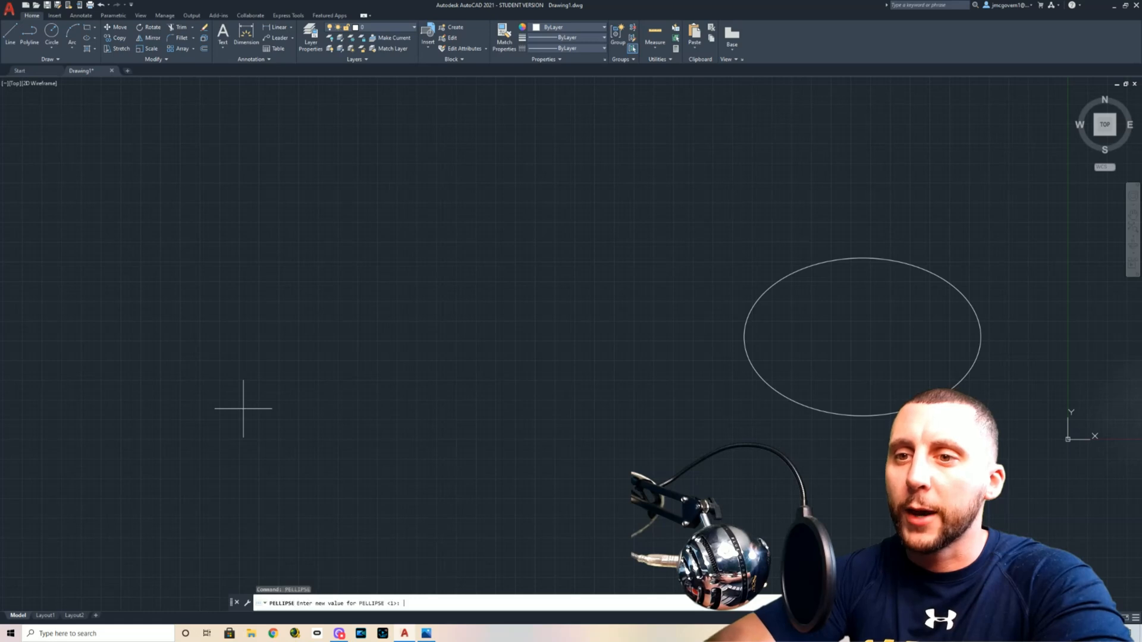
text(0)
key(Return)
- Offset the remaining true ellipse inward by a distance of 12
middle_drag(824, 333, 480, 337)
scroll(515, 342, up, 5)
scroll(453, 344, down, 2)
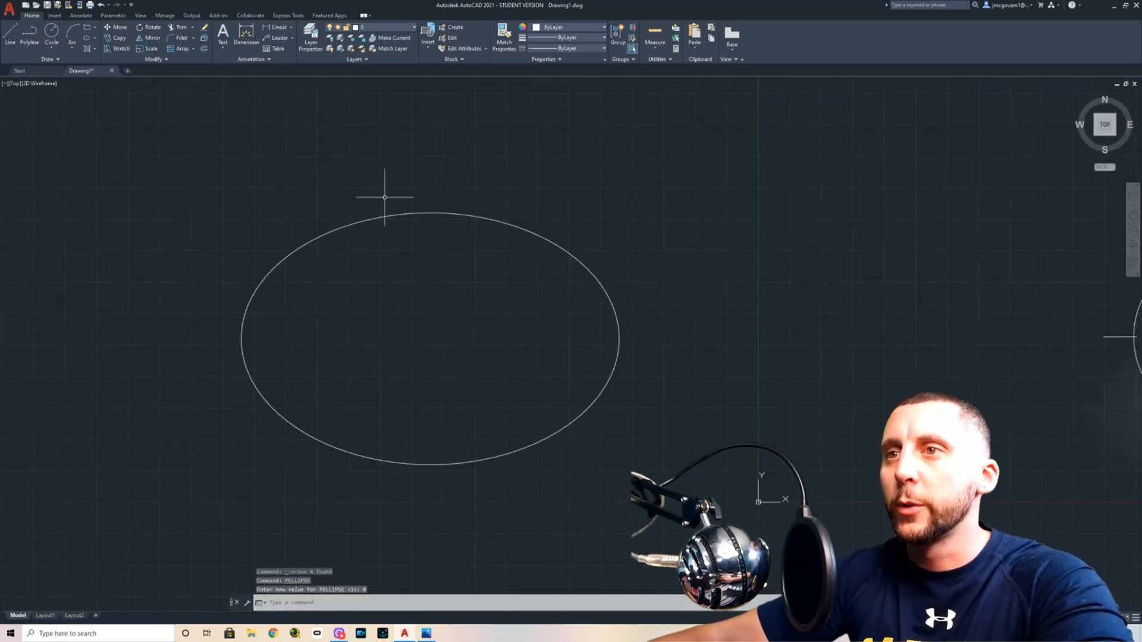
click(204, 50)
text(12)
key(Return)
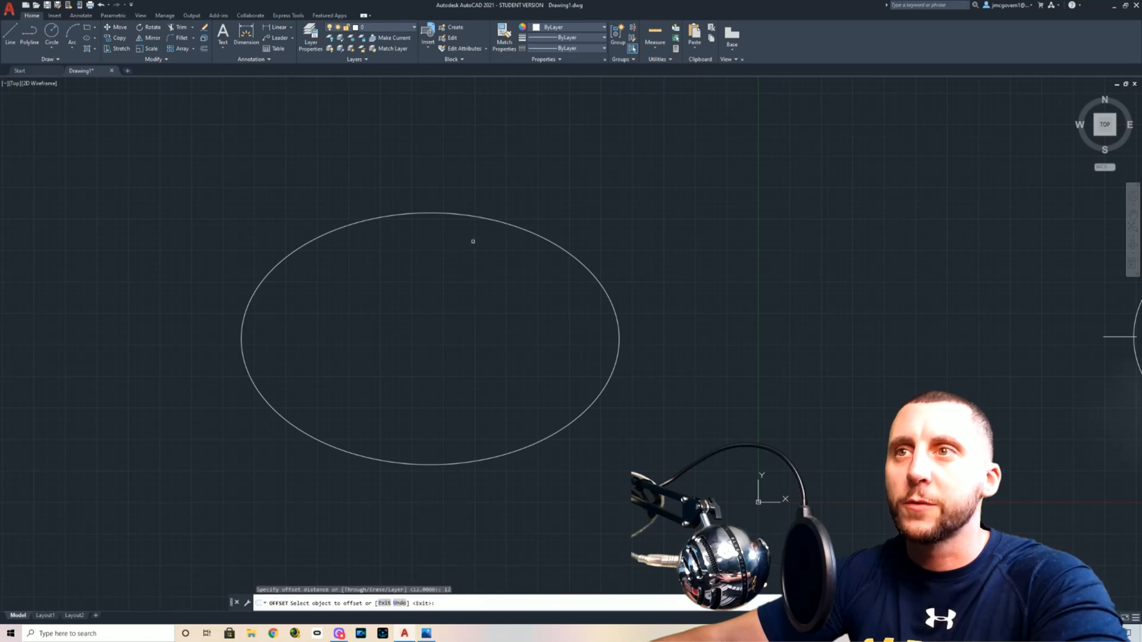
click(467, 216)
click(459, 250)
key(Escape)
- Inspect the grips of the inner offset curve, and erase that curve from inside the ellipse
click(459, 244)
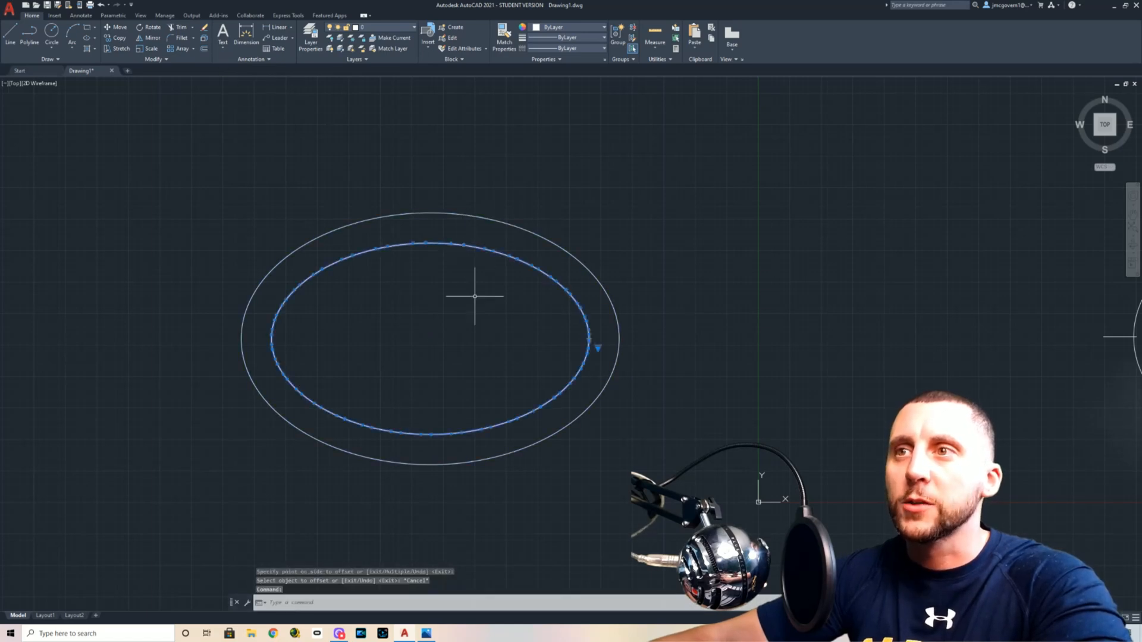
mouse_move(425, 243)
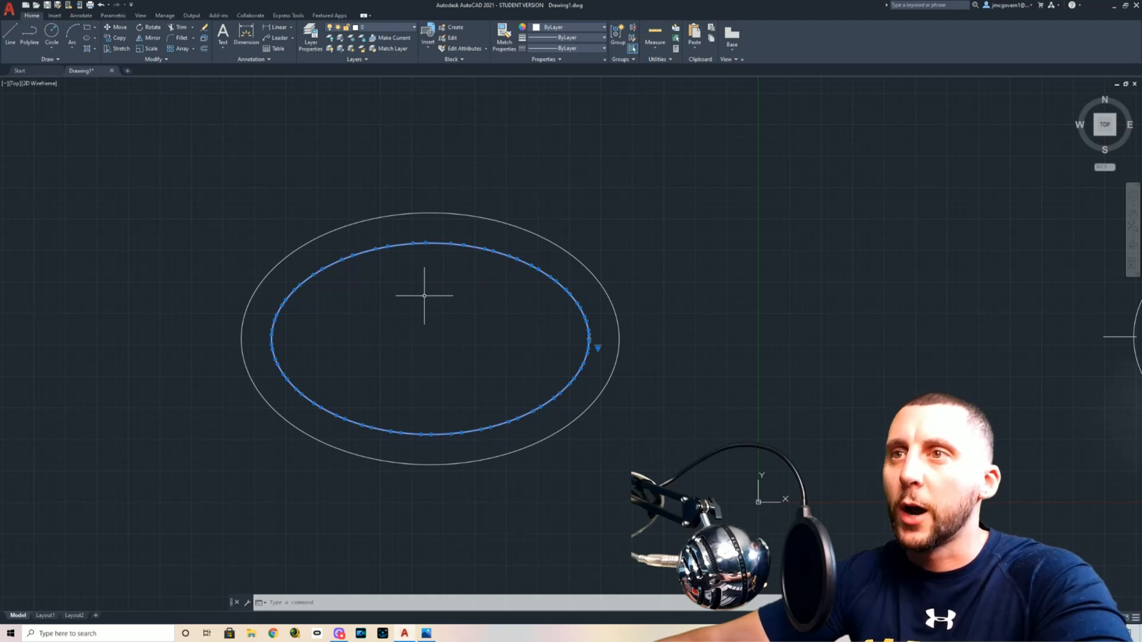
key(Escape)
click(428, 256)
click(426, 234)
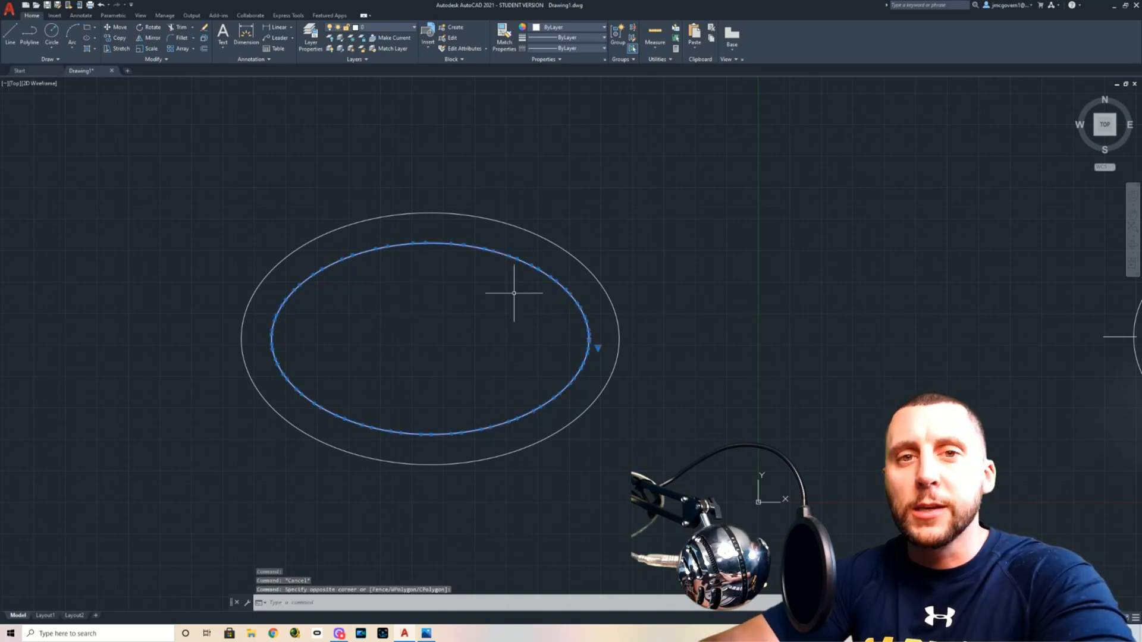
key(Delete)
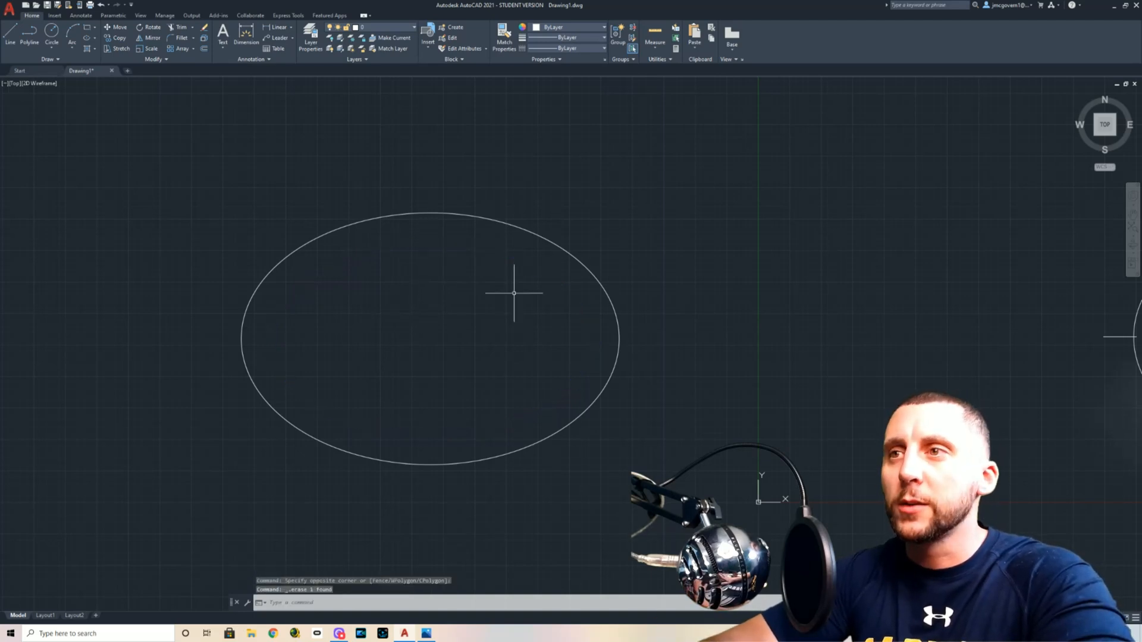
- Draw a horizontal and a vertical line inside the ellipse, each joining two opposite quadrants through the centre
click(17, 34)
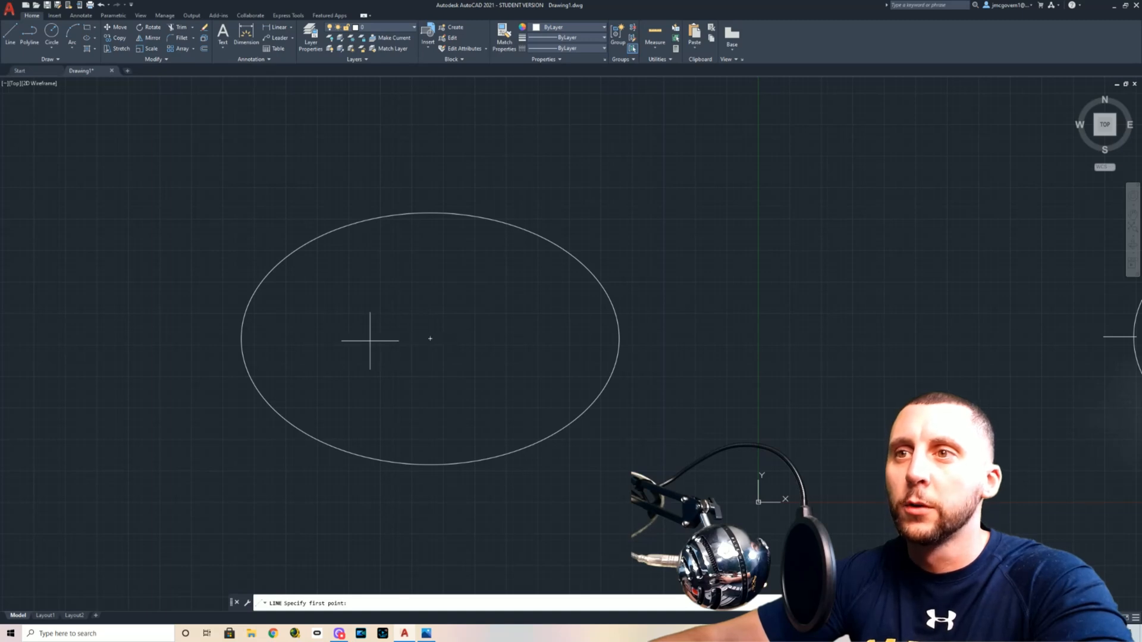
click(242, 338)
click(619, 339)
key(Return)
key(Return)
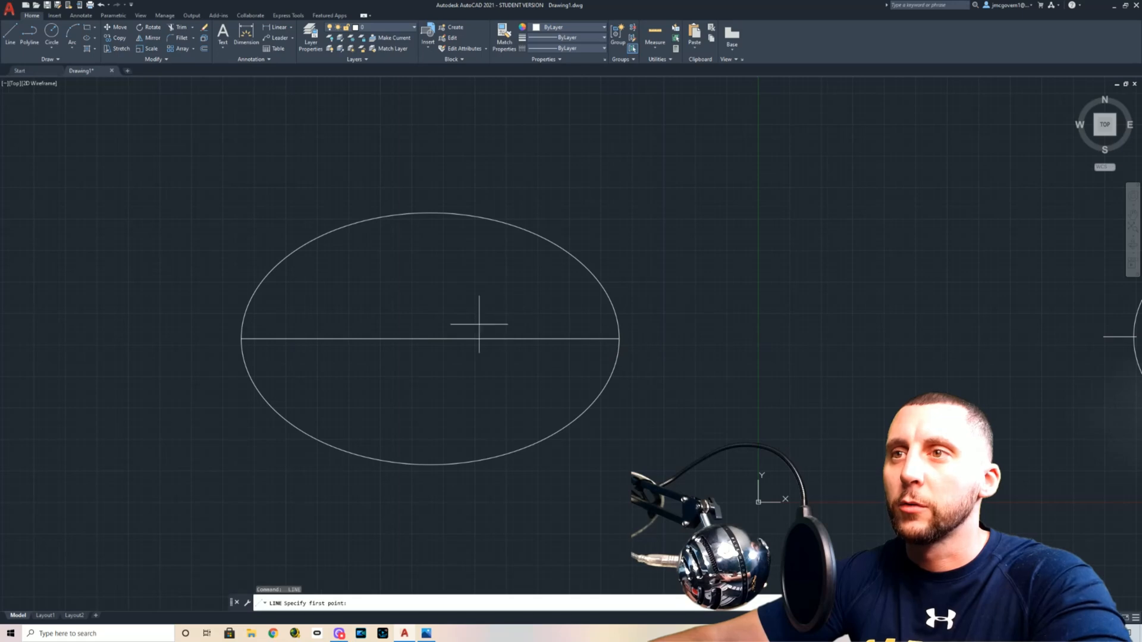
click(430, 212)
click(431, 464)
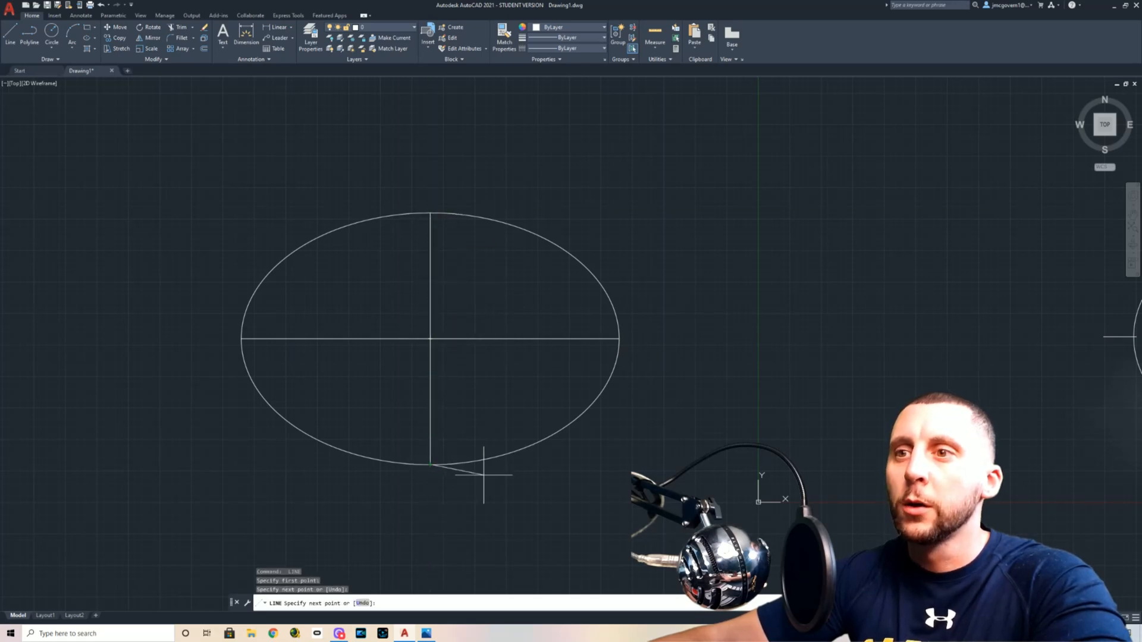
key(Escape)
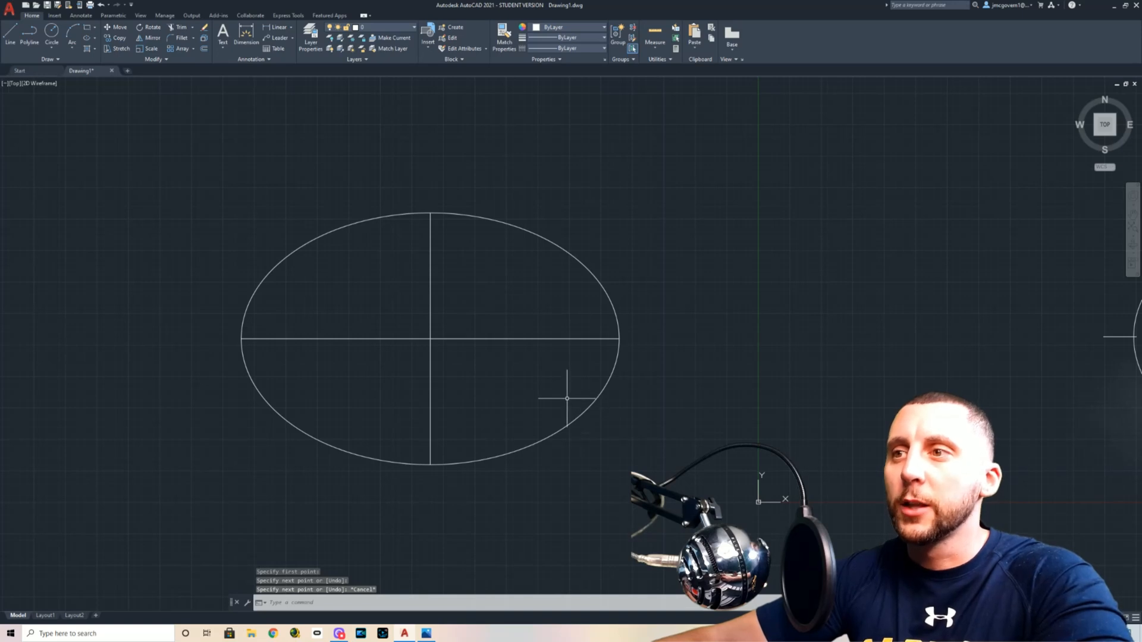
- Check the reference photo and shorten the horizontal centreline by 12 at its right end
key(alt+Tab)
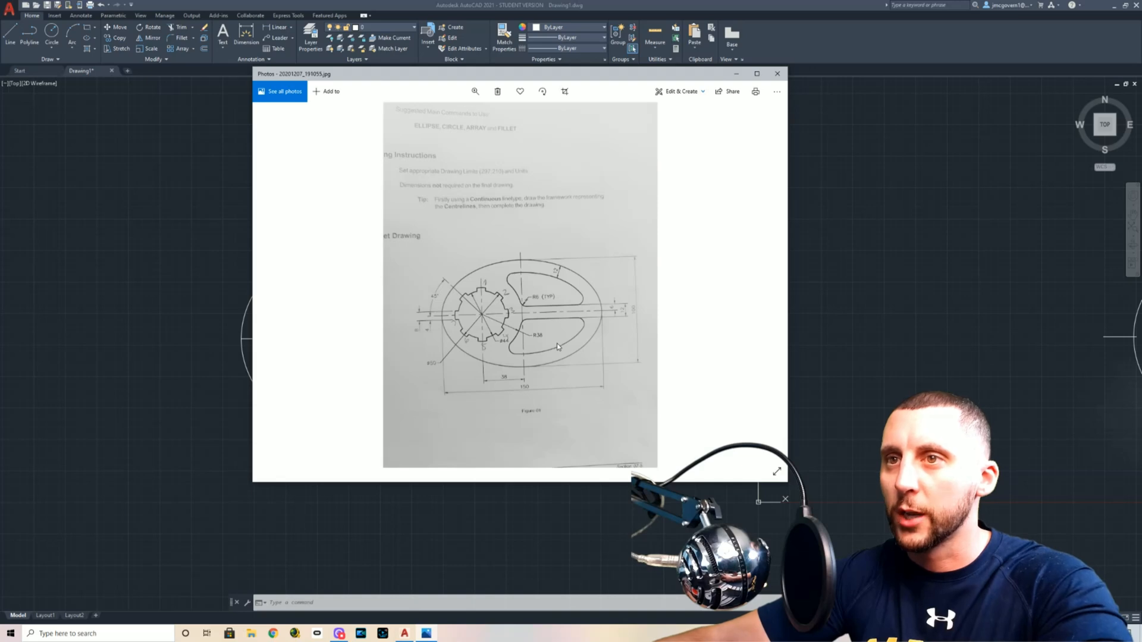
key(alt+Tab)
click(484, 339)
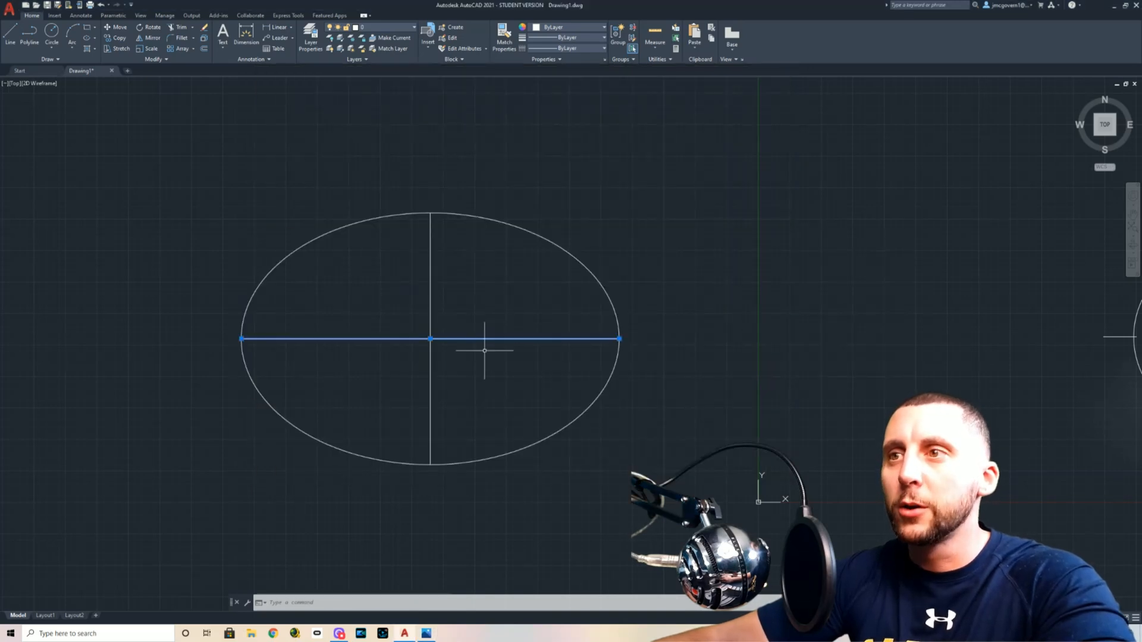
click(620, 339)
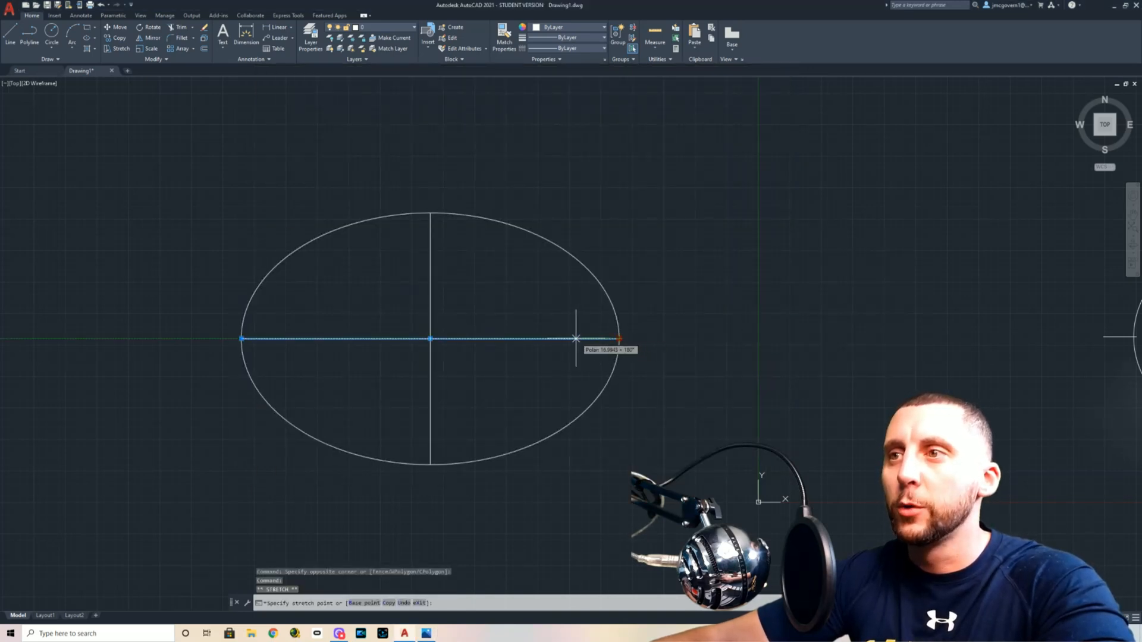
text(12)
key(Return)
key(Escape)
- Shorten the vertical centreline at its upper end by stretching its endpoint down 12
click(443, 271)
click(420, 217)
click(430, 213)
text(1)
key(Return)
- Stretch the left endpoint of the horizontal centreline inward by 12
click(245, 339)
click(241, 339)
text(12)
key(Return)
- Shorten the vertical centreline at its lower end by stretching its endpoint up 12
click(457, 423)
click(413, 433)
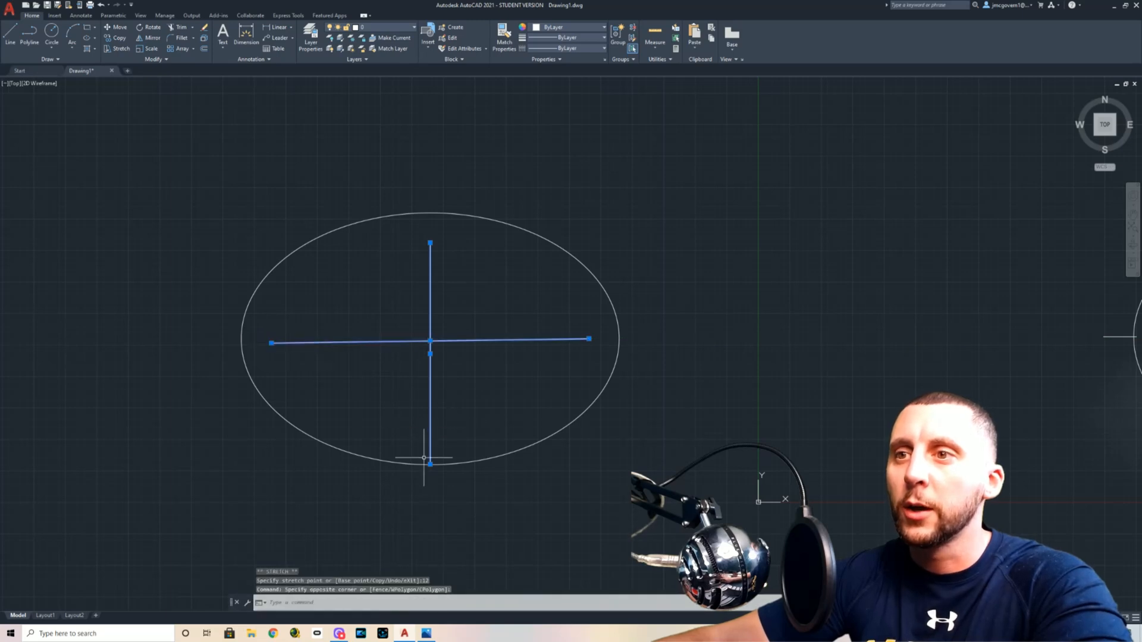
click(431, 463)
text(12)
key(Return)
key(Escape)
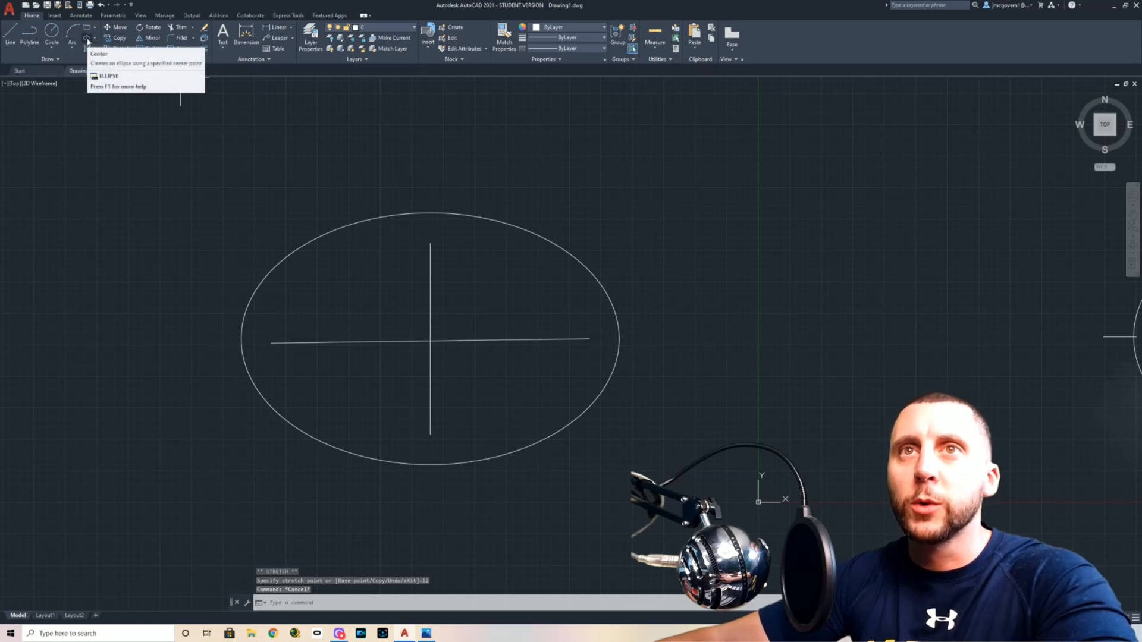
click(87, 40)
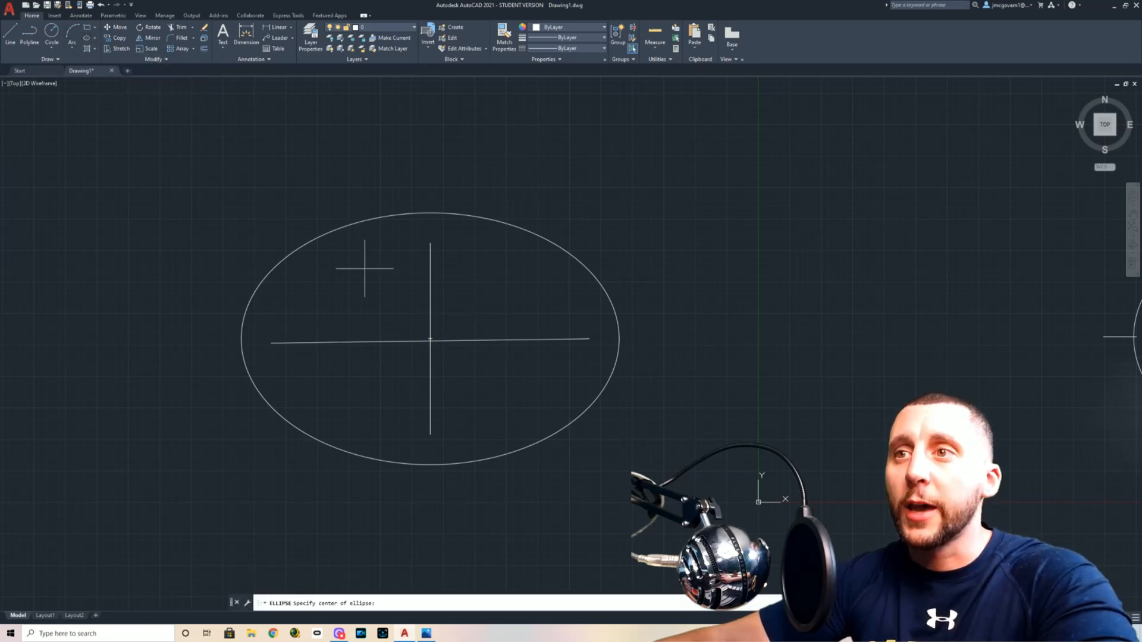
scroll(430, 341, up, 5)
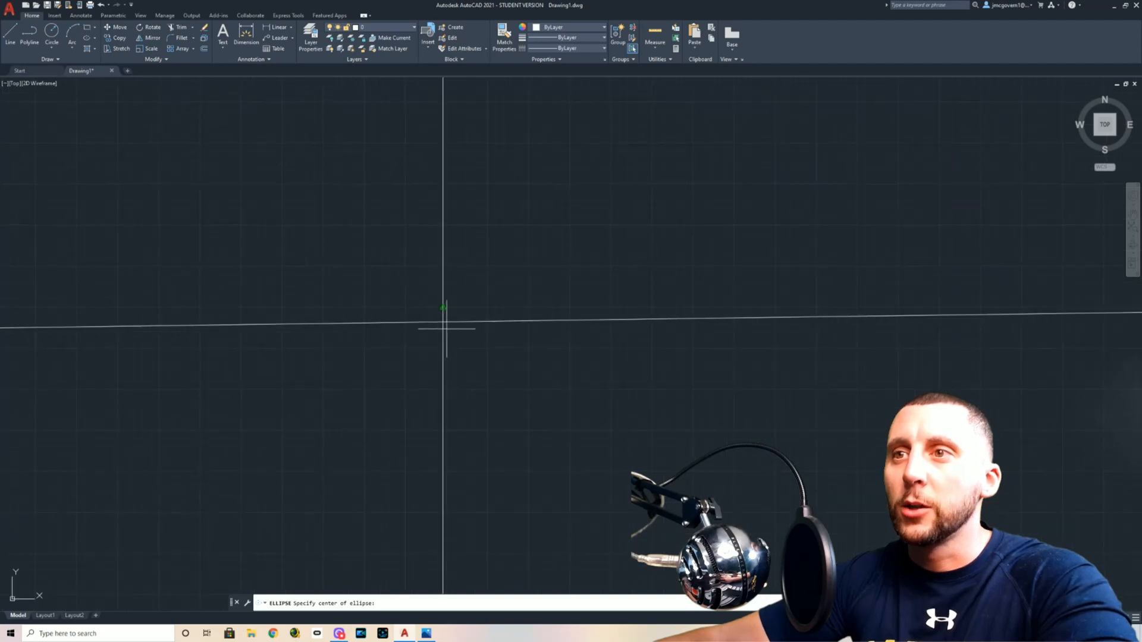
click(442, 322)
scroll(446, 323, down, 5)
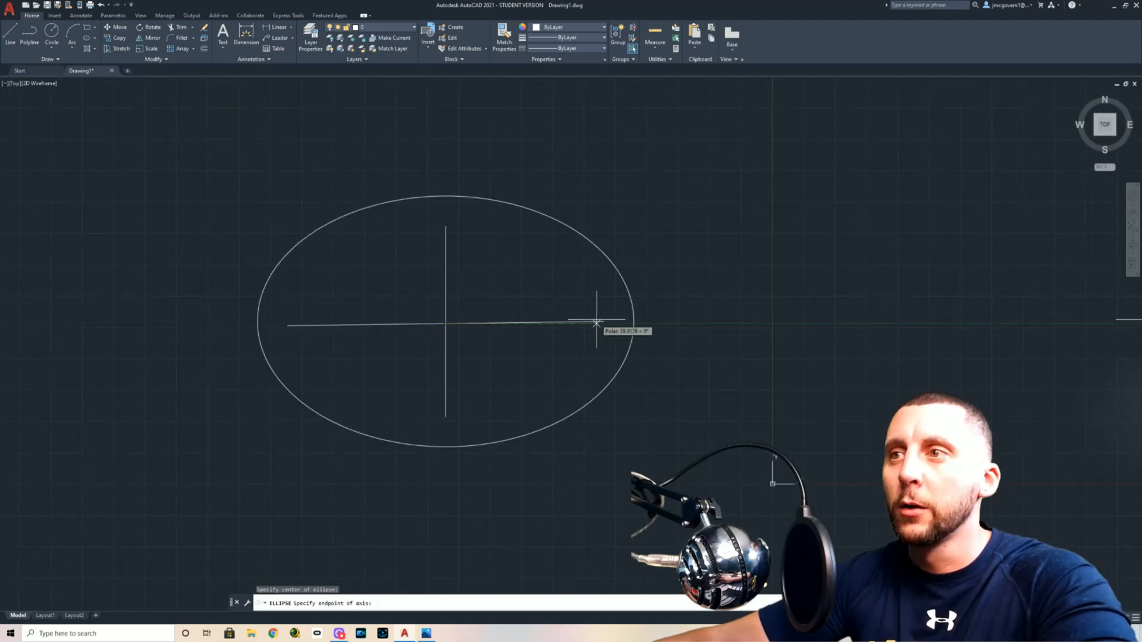
key(Escape)
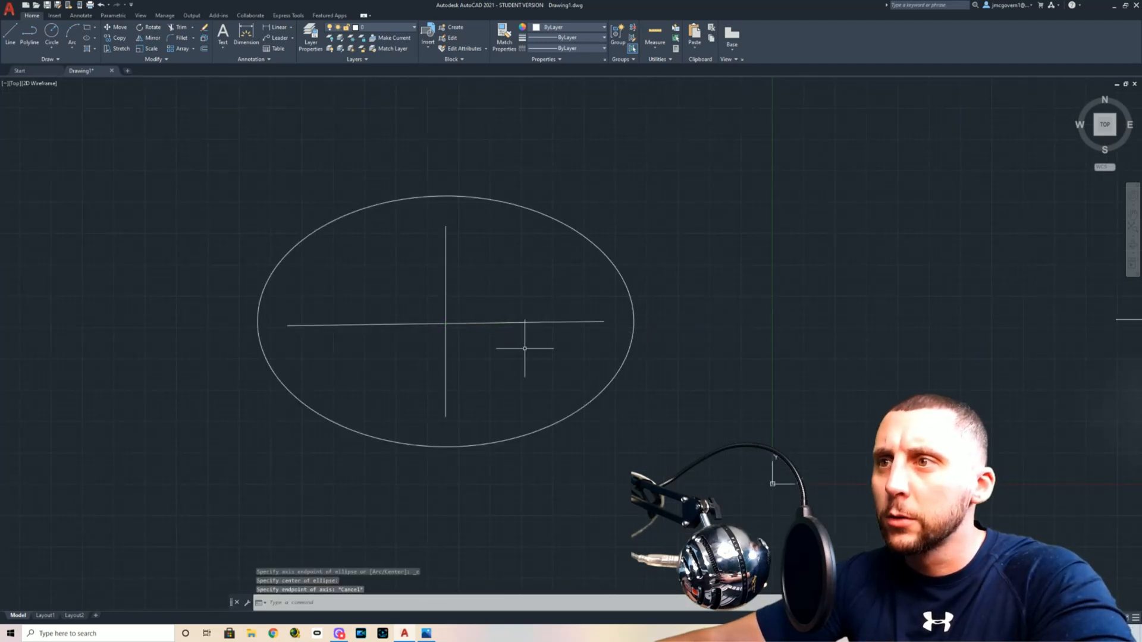
- Erase the slanted horizontal line and the shortened vertical line inside the ellipse
click(521, 349)
click(502, 306)
key(Delete)
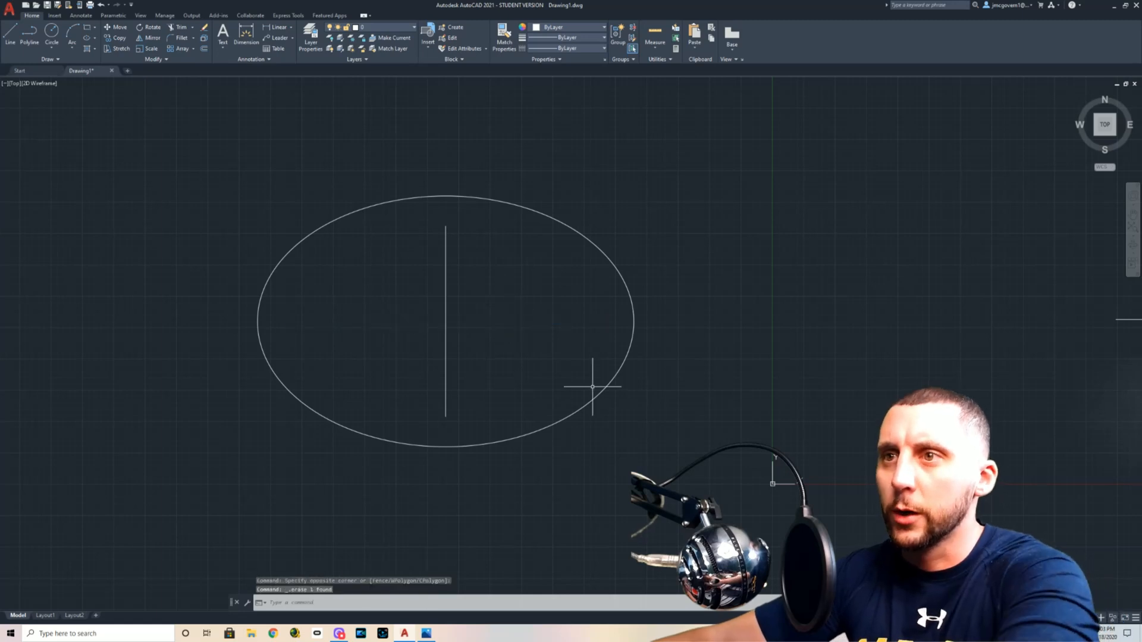
click(10, 32)
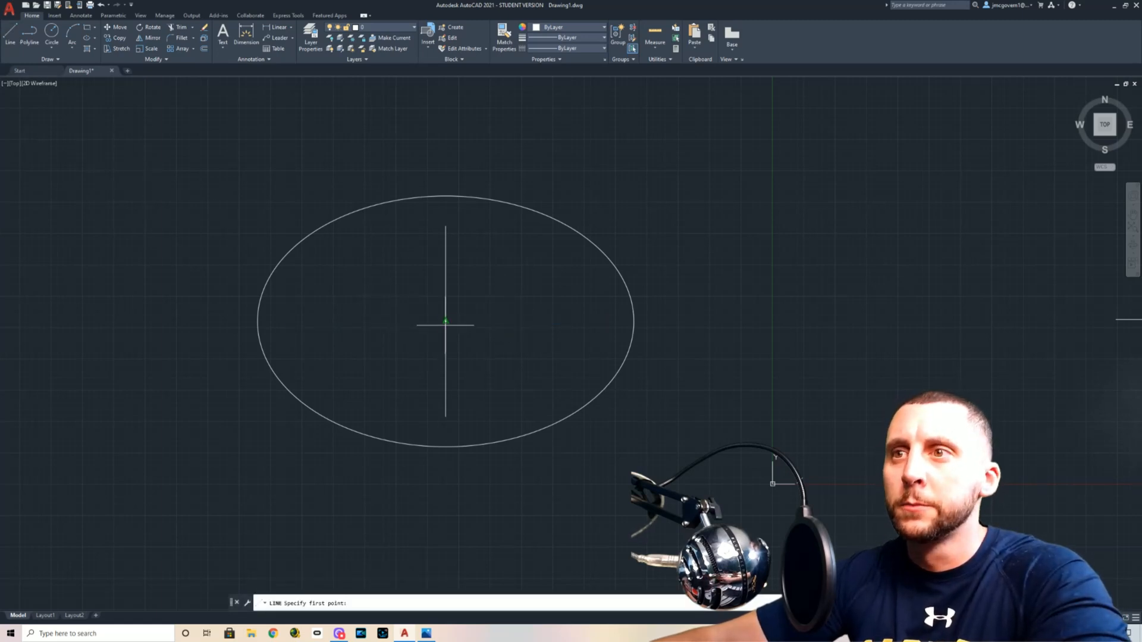
key(Escape)
click(508, 334)
click(422, 339)
key(Delete)
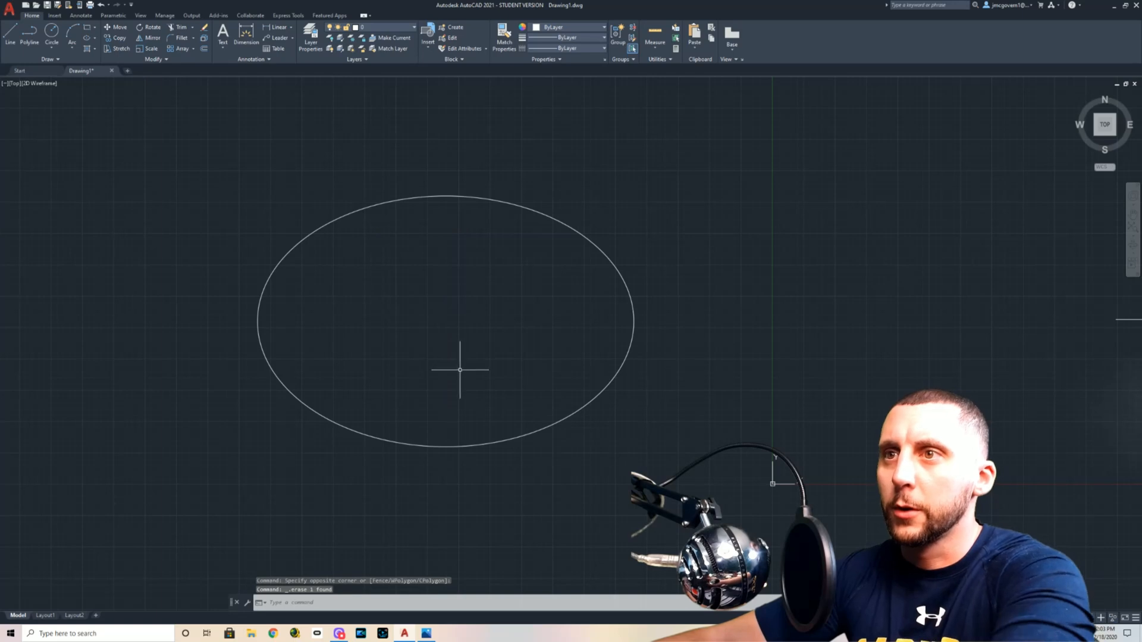
- Draw a vertical line through the ellipse's centre from its upper quadrant to its lower quadrant
click(10, 35)
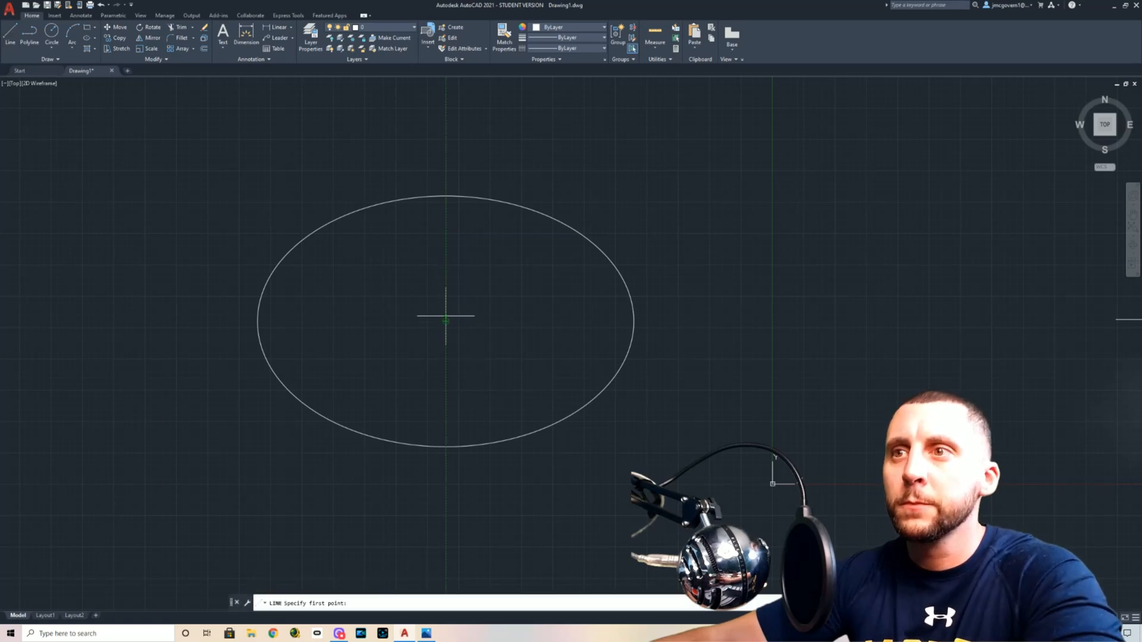
click(446, 196)
click(445, 446)
key(Return)
- Draw a horizontal line across the ellipse from its left quadrant to its right quadrant
key(Return)
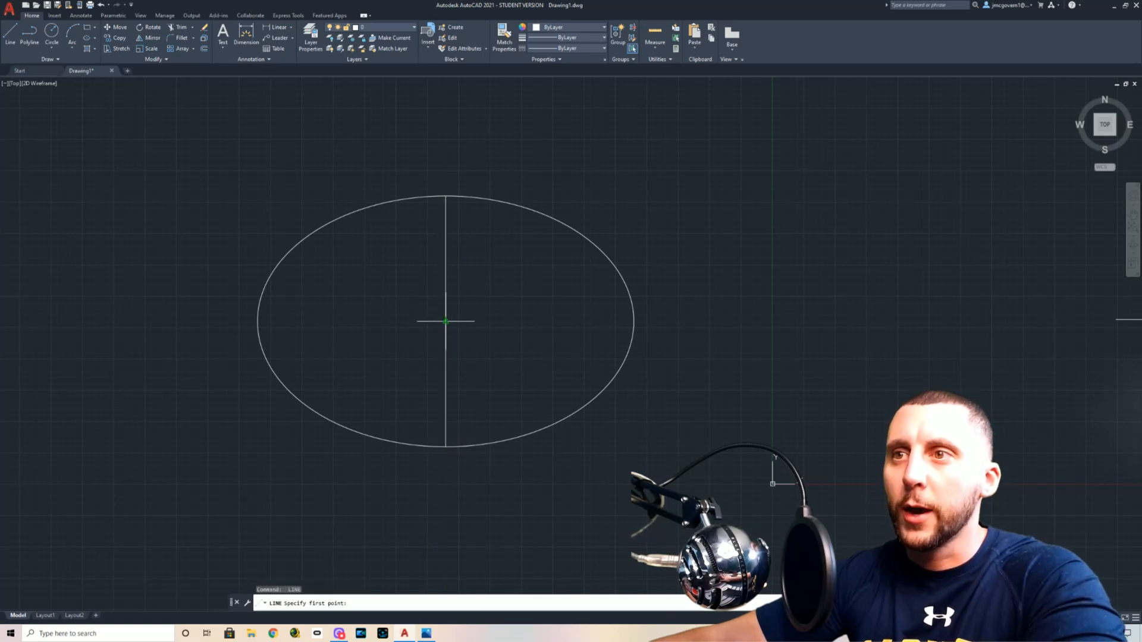
scroll(258, 321, up, 5)
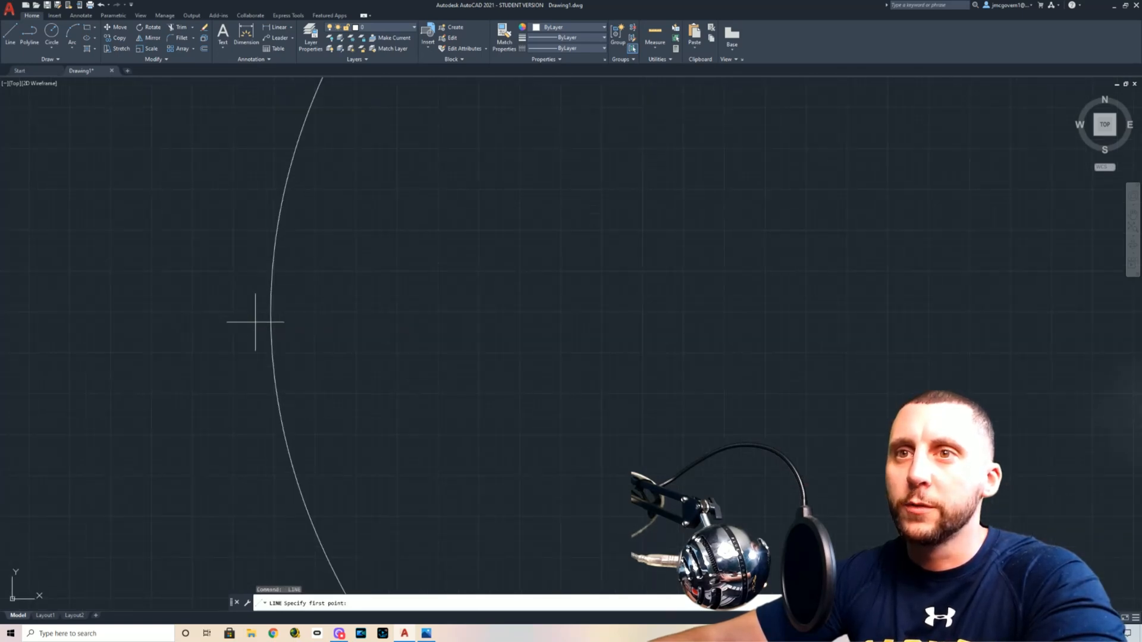
scroll(273, 345, down, 5)
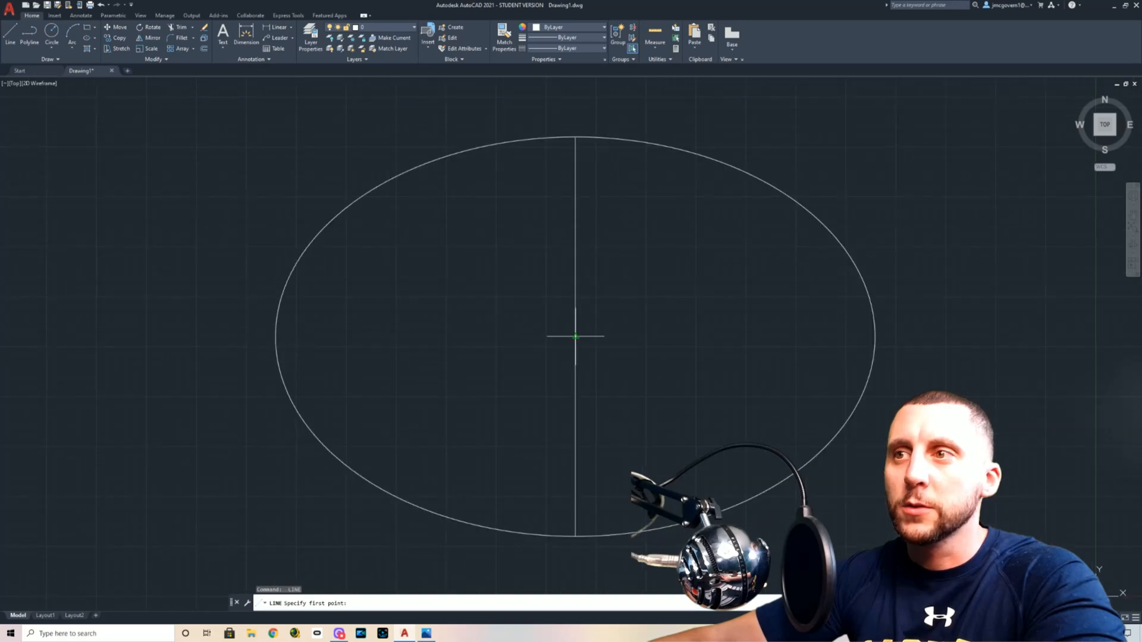
click(276, 337)
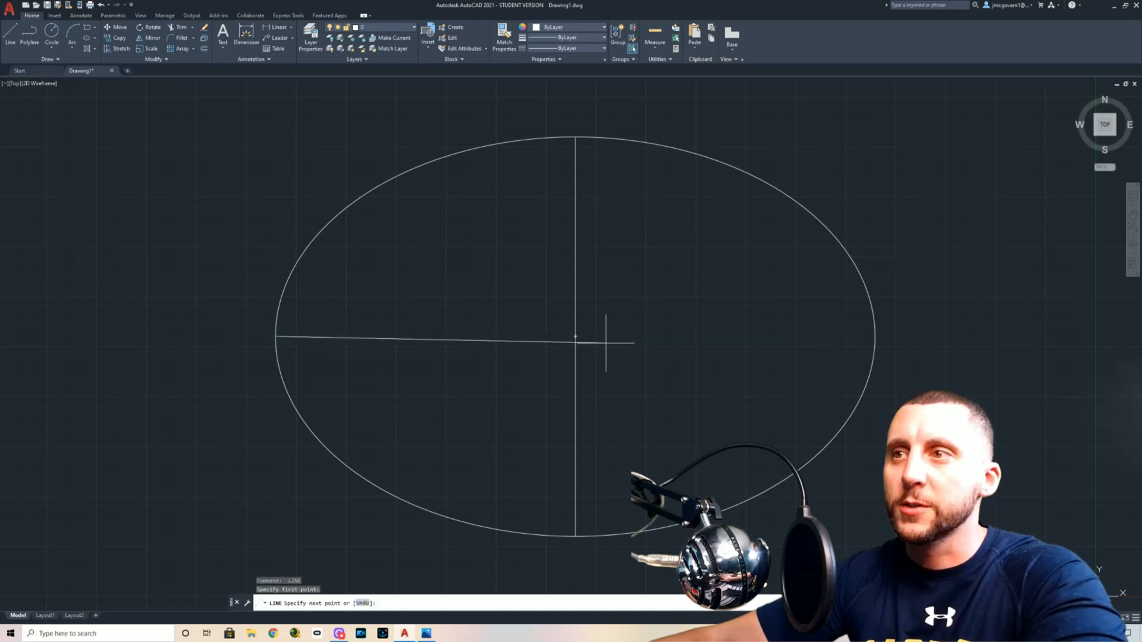
click(875, 337)
key(Escape)
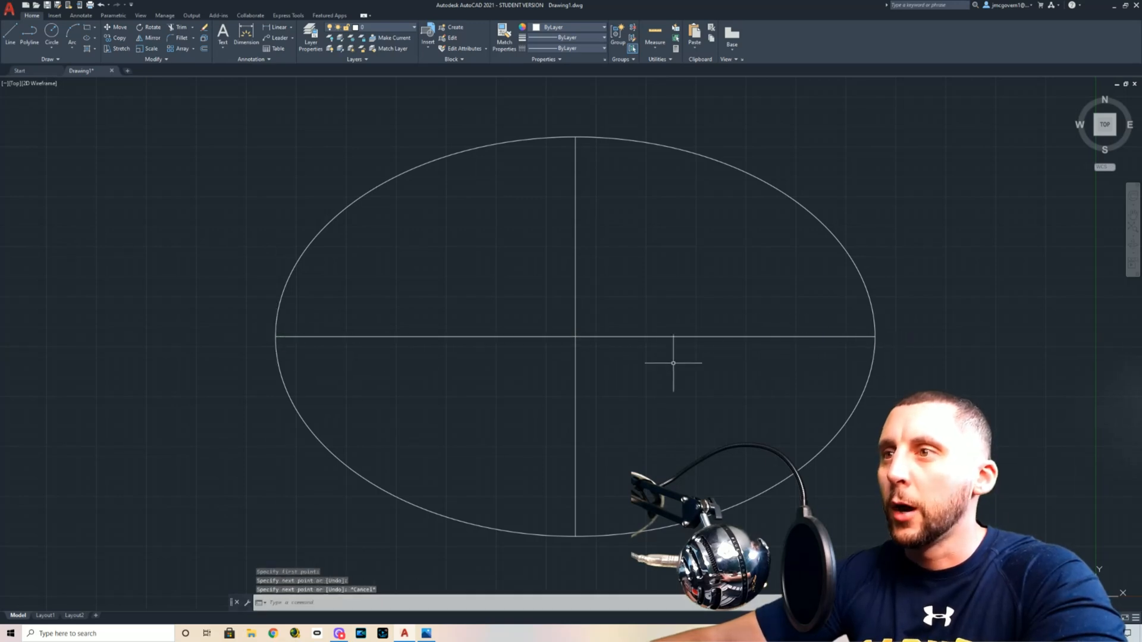
- Shorten the horizontal centreline's right end and the vertical centreline's upper end by stretching each endpoint inward by 12
middle_drag(637, 345, 540, 347)
click(691, 322)
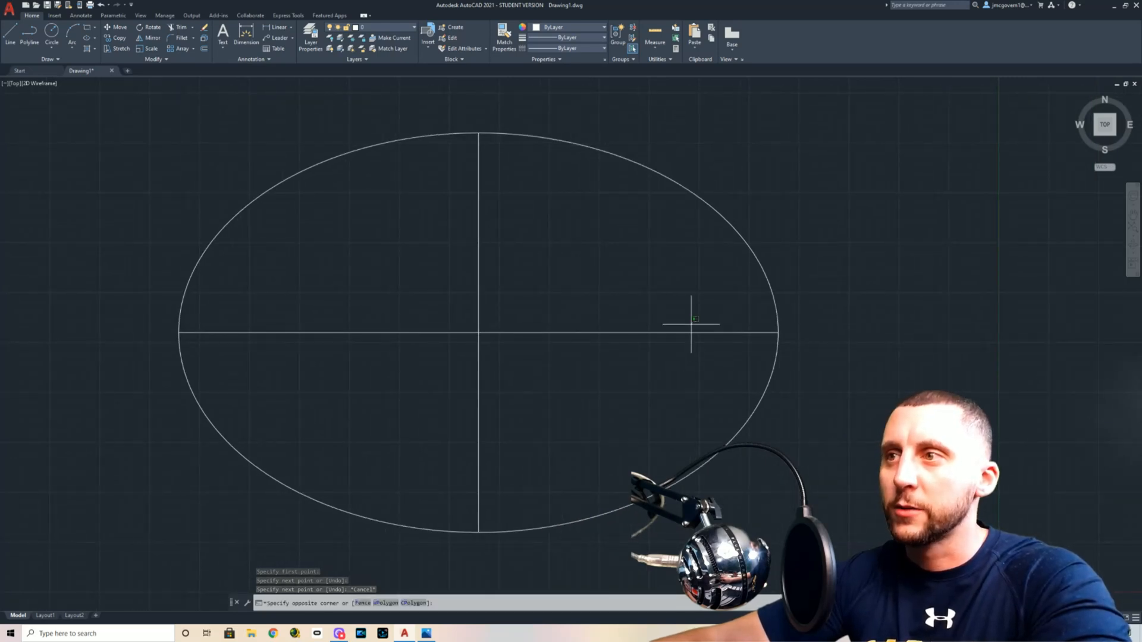
click(689, 342)
click(778, 332)
text(12)
key(Return)
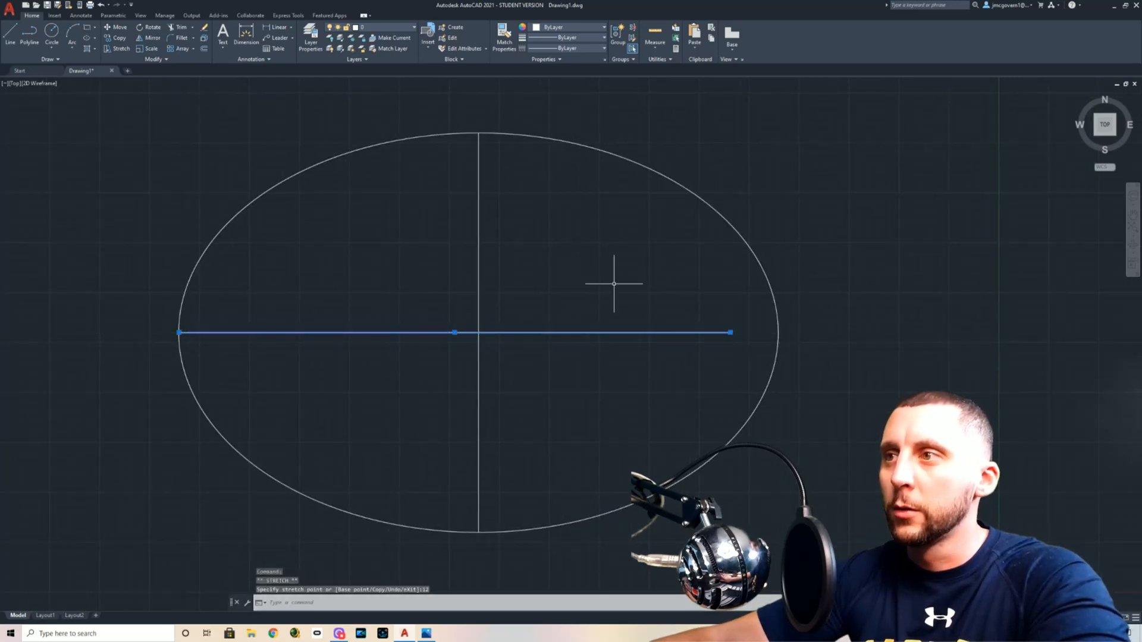
click(479, 249)
click(479, 133)
text(12)
key(Return)
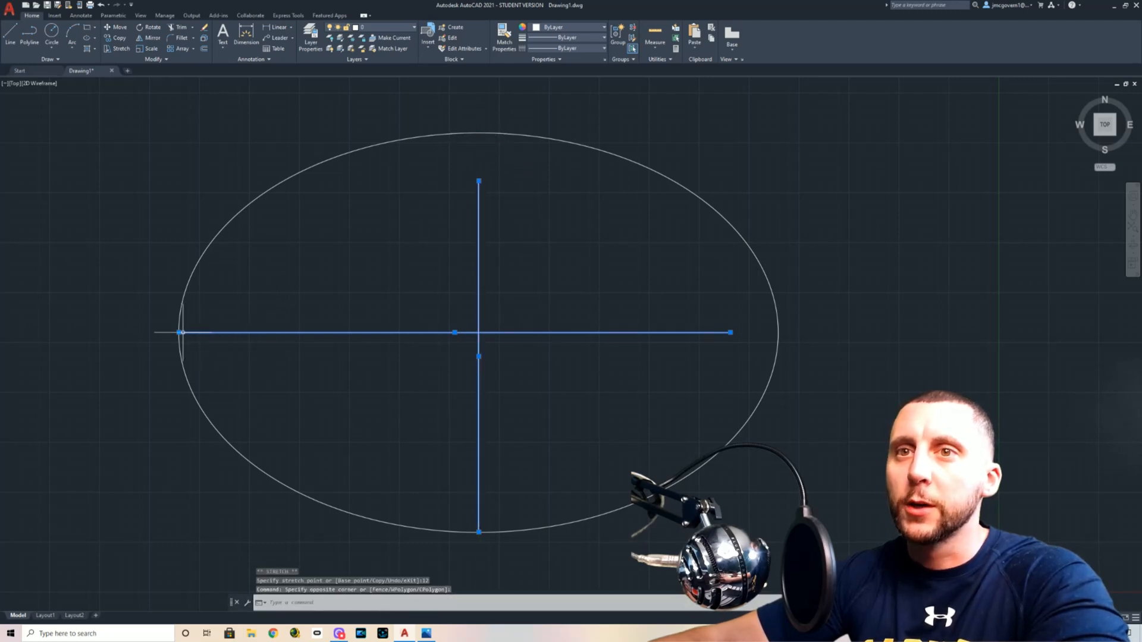
- Stretch the horizontal centreline's left endpoint and the vertical centreline's lower endpoint inward by 12 each
click(180, 333)
text(12)
key(Return)
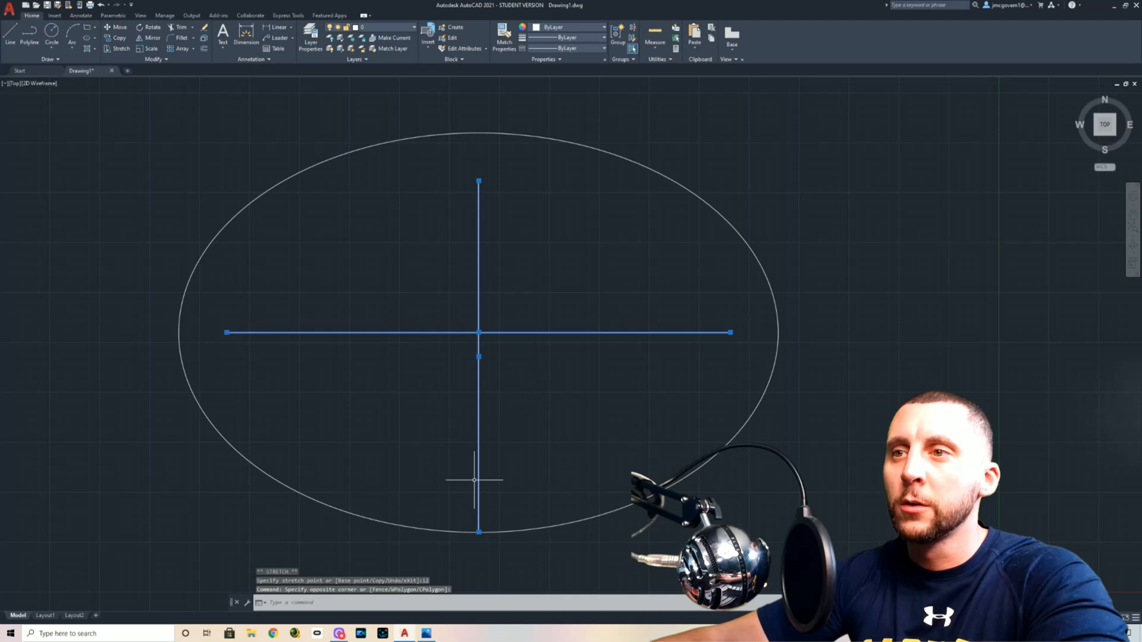
click(479, 530)
text(12)
key(Return)
scroll(482, 330, up, 4)
key(Escape)
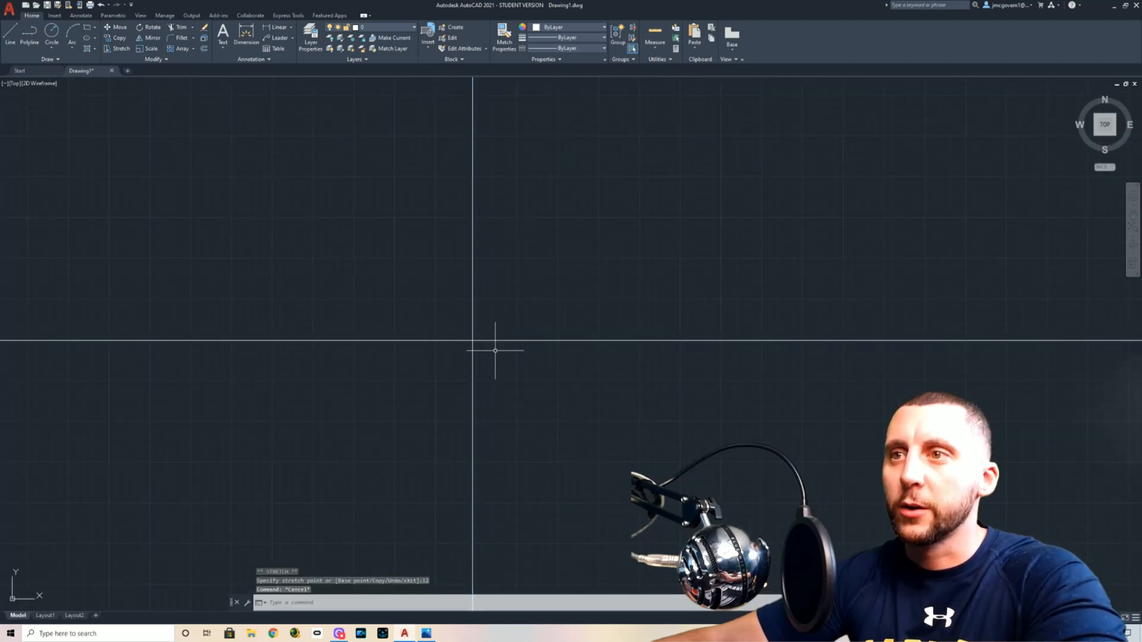
- Draw an inner ellipse centred on the centrelines' intersection, reaching the shortened horizontal line's right end and the vertical line's upper end
scroll(474, 335, down, 5)
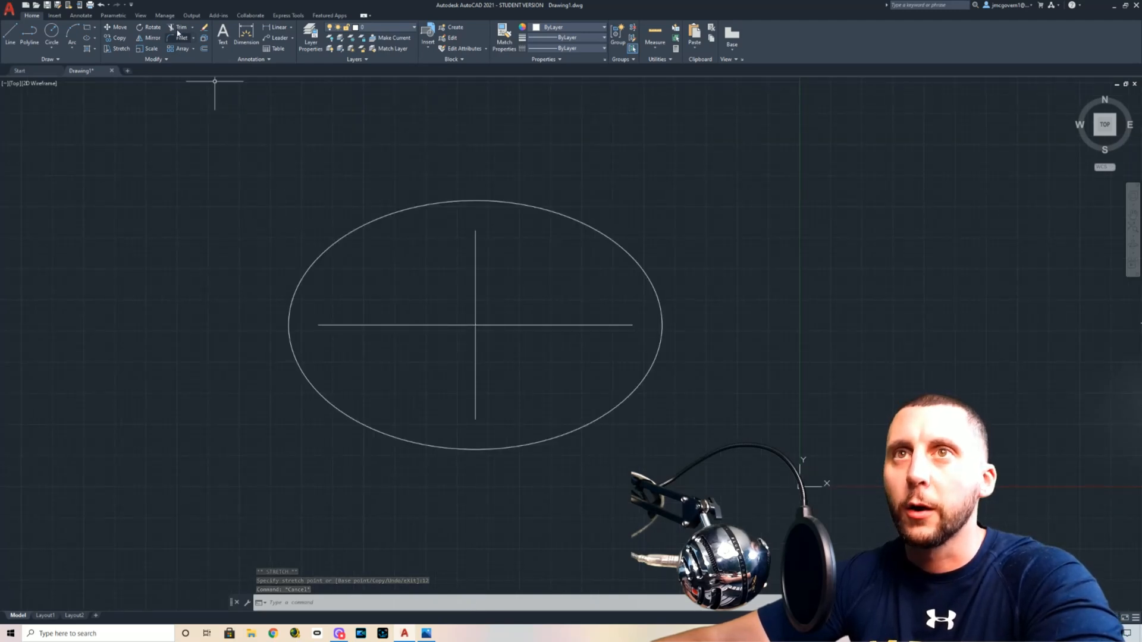
click(87, 38)
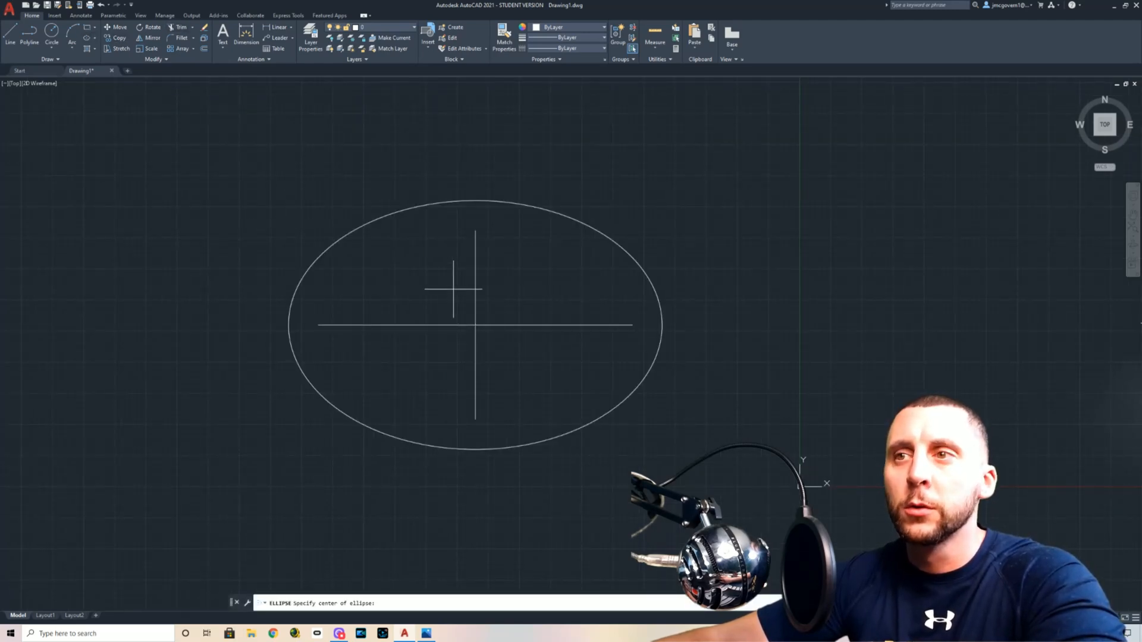
click(475, 324)
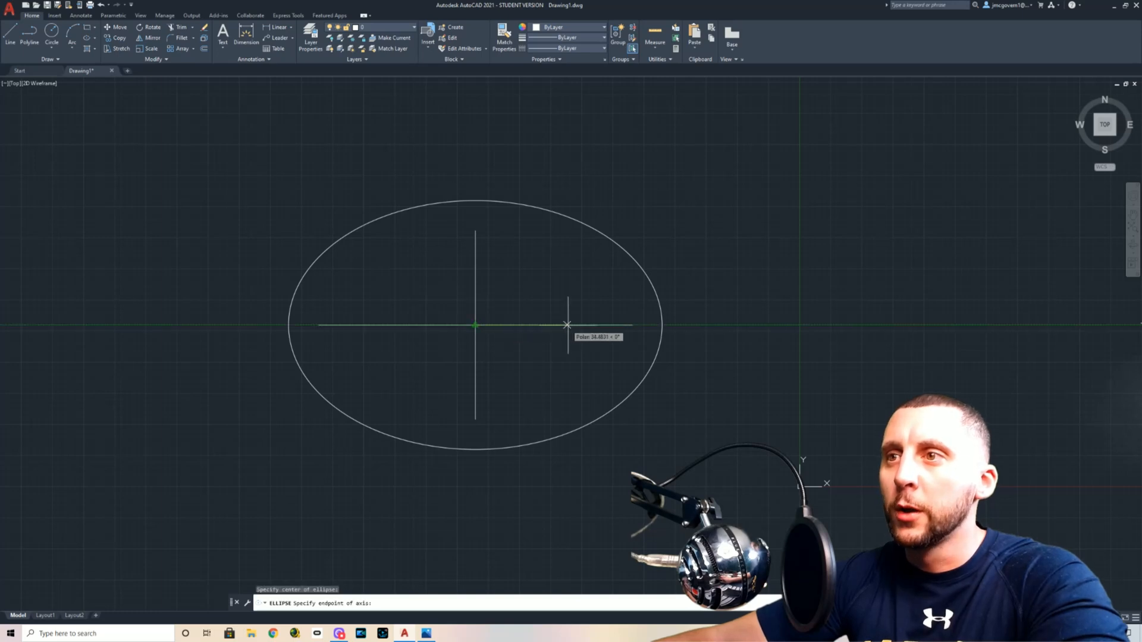
click(632, 324)
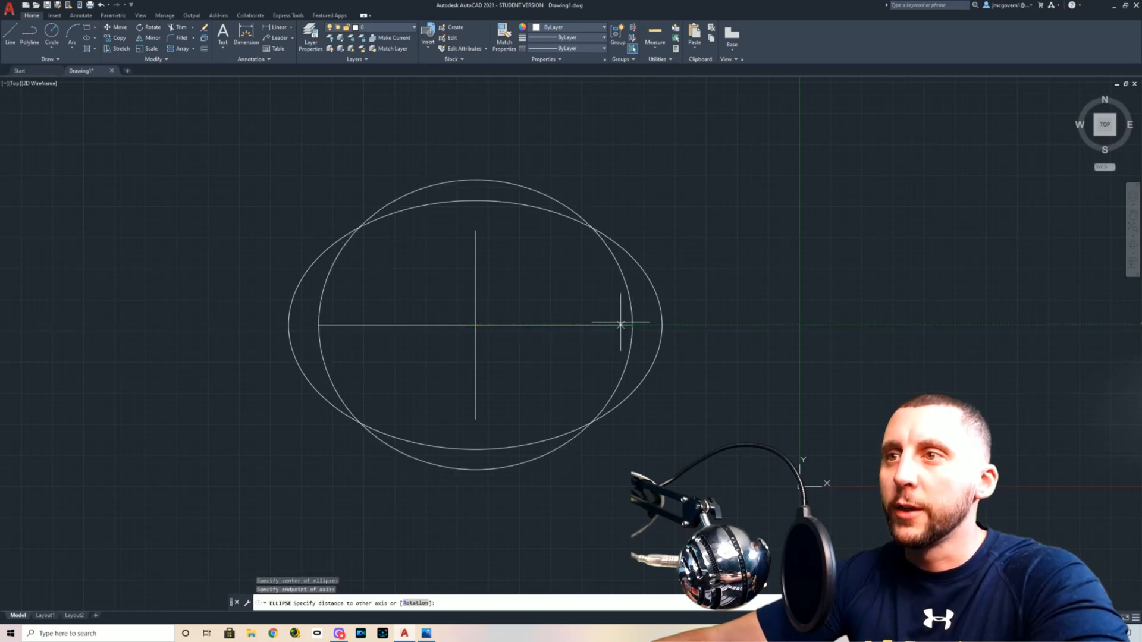
click(482, 231)
key(Escape)
click(497, 301)
click(448, 333)
key(Escape)
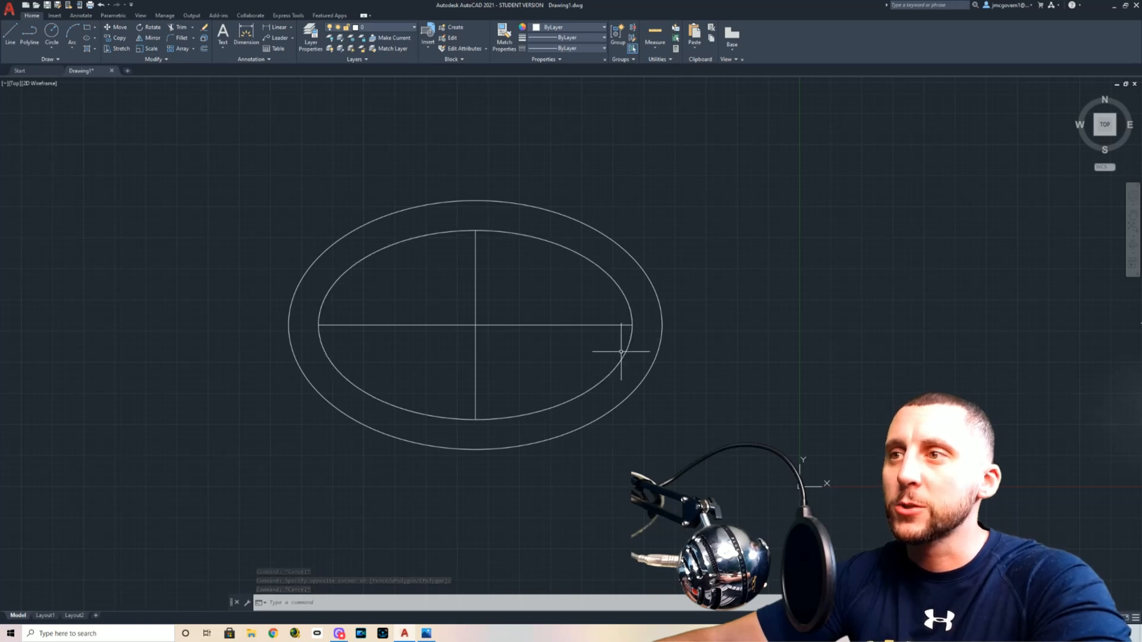
click(561, 393)
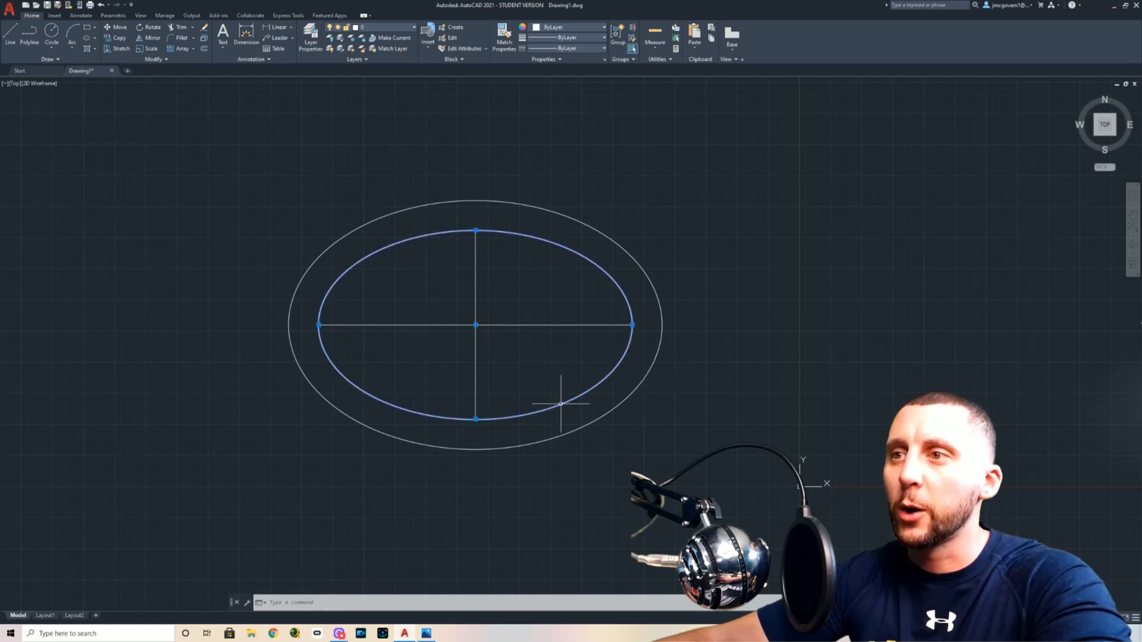
click(586, 424)
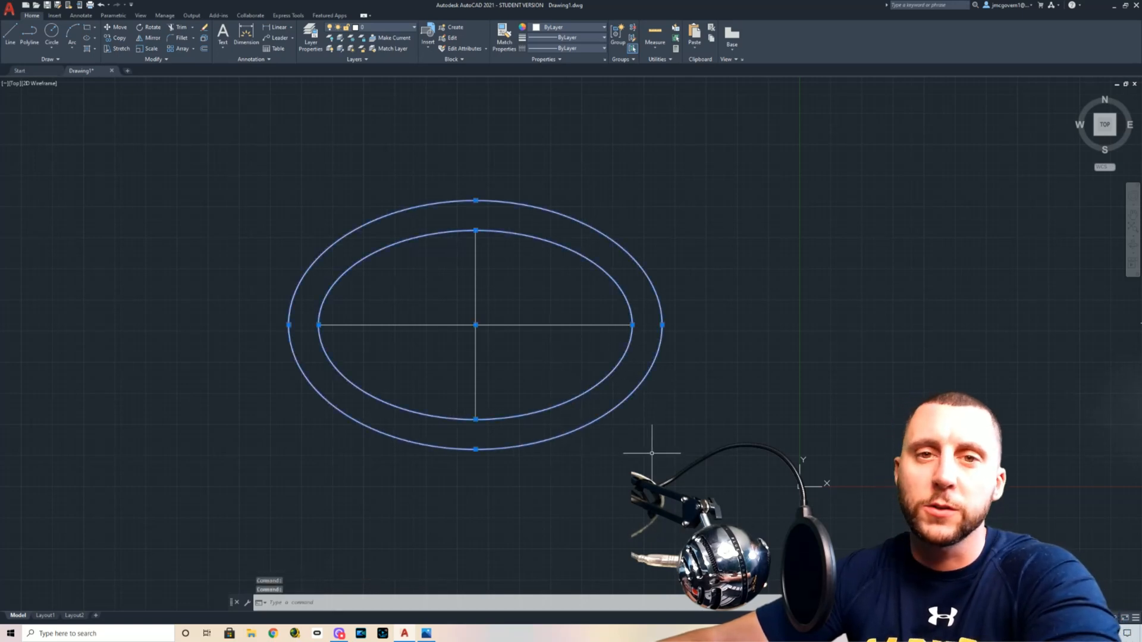
key(Escape)
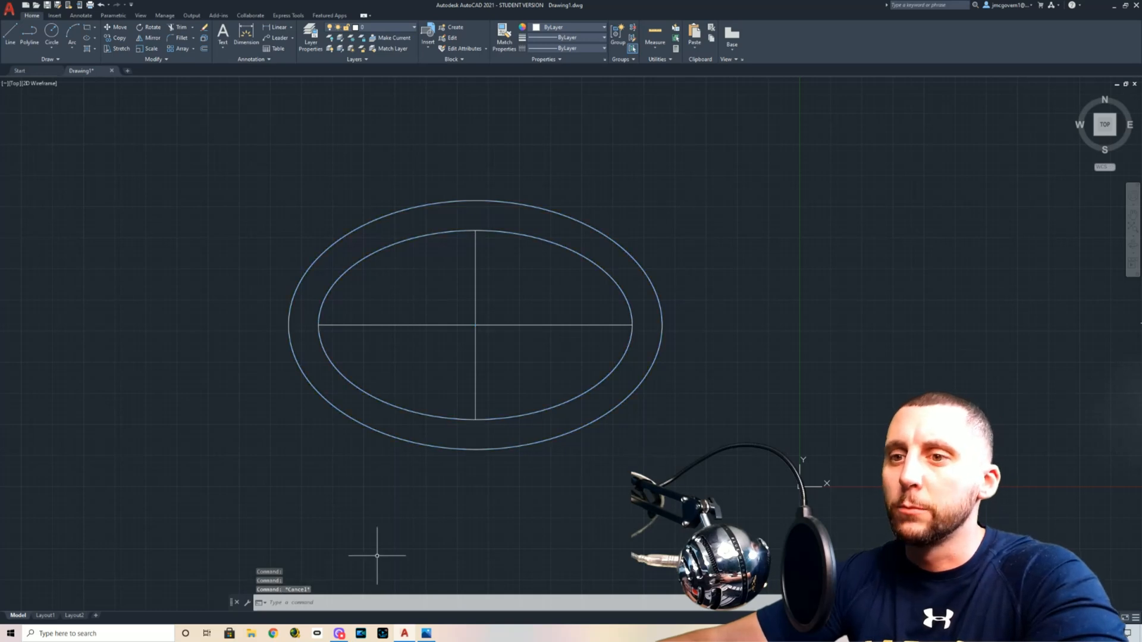
- Check the reference photo in Photos for the central rib's dimensions, and offset the horizontal centreline by 6 both below and above
click(430, 634)
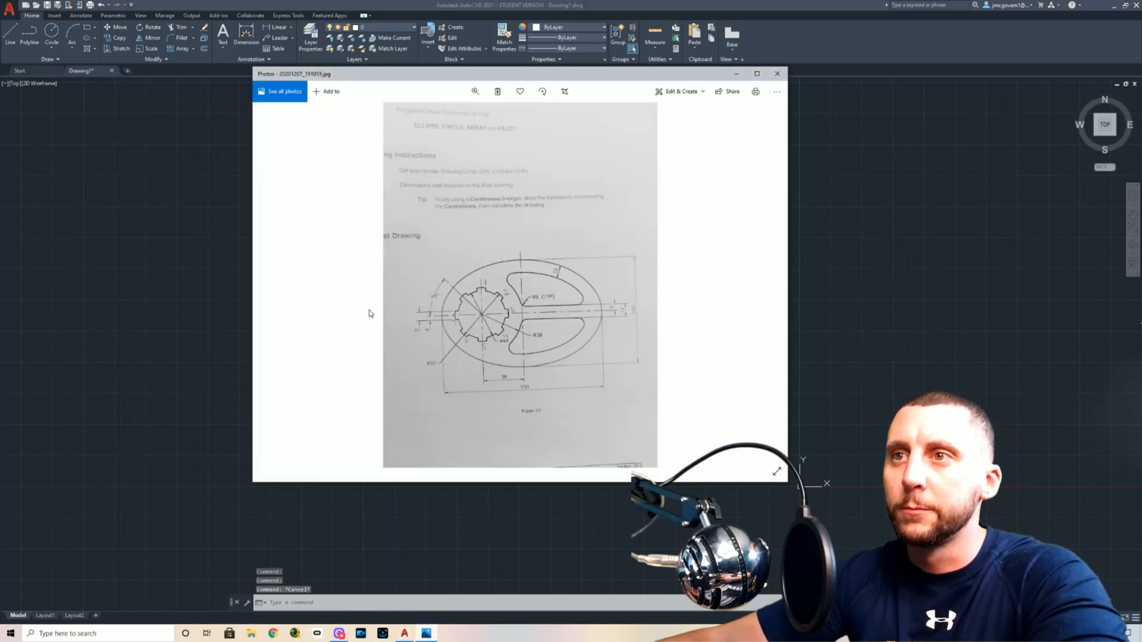
click(757, 74)
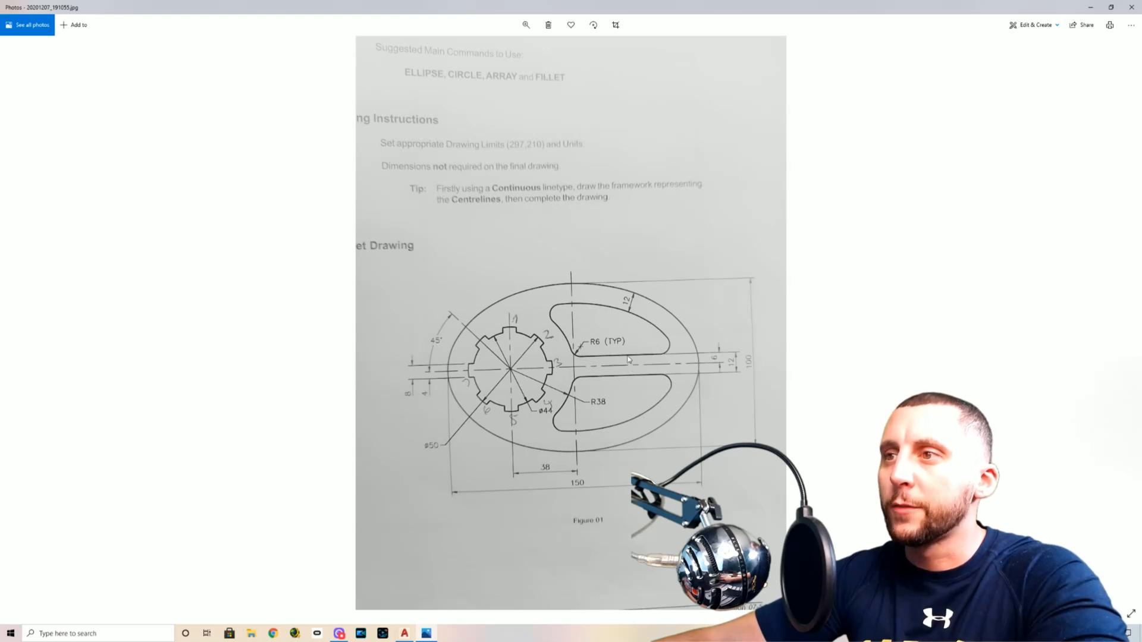
key(alt+Tab)
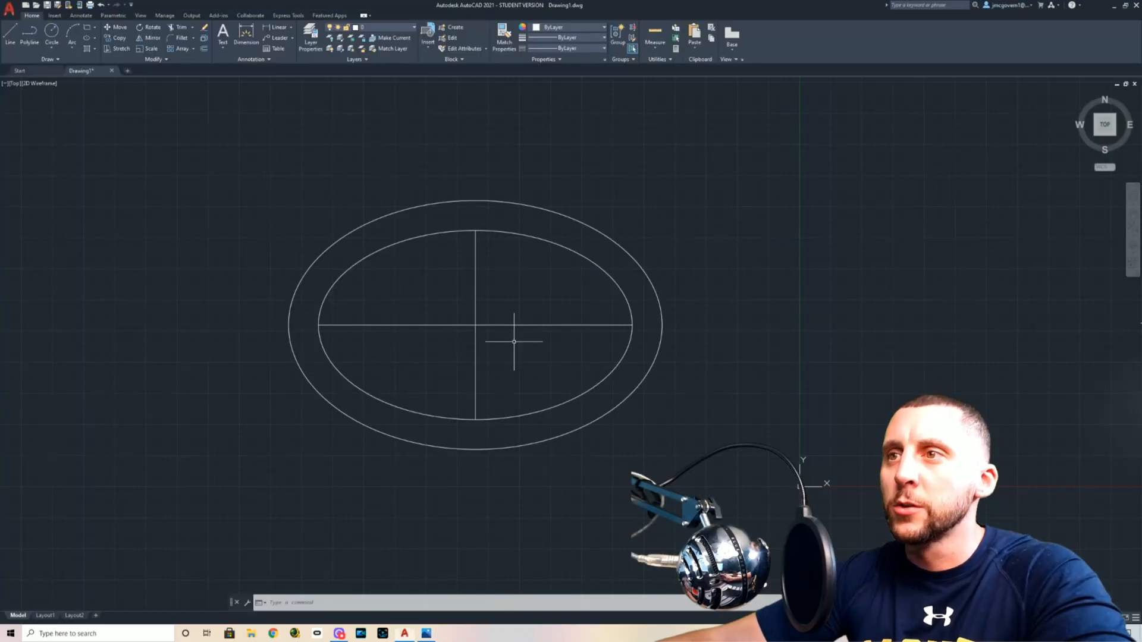
click(204, 49)
text(6)
key(Return)
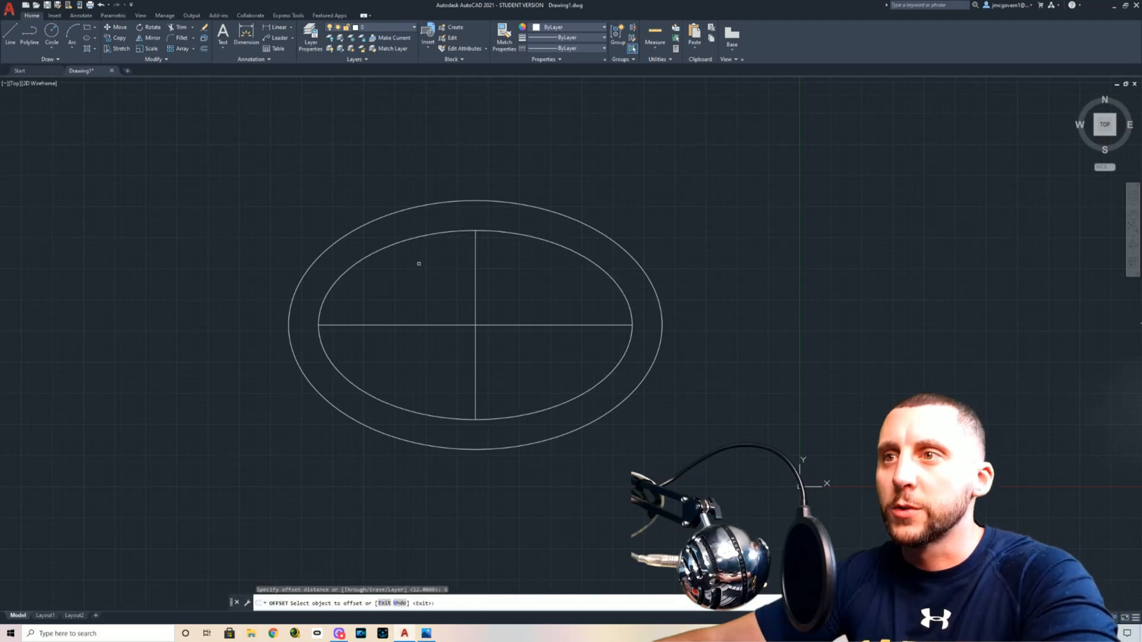
click(515, 325)
click(517, 327)
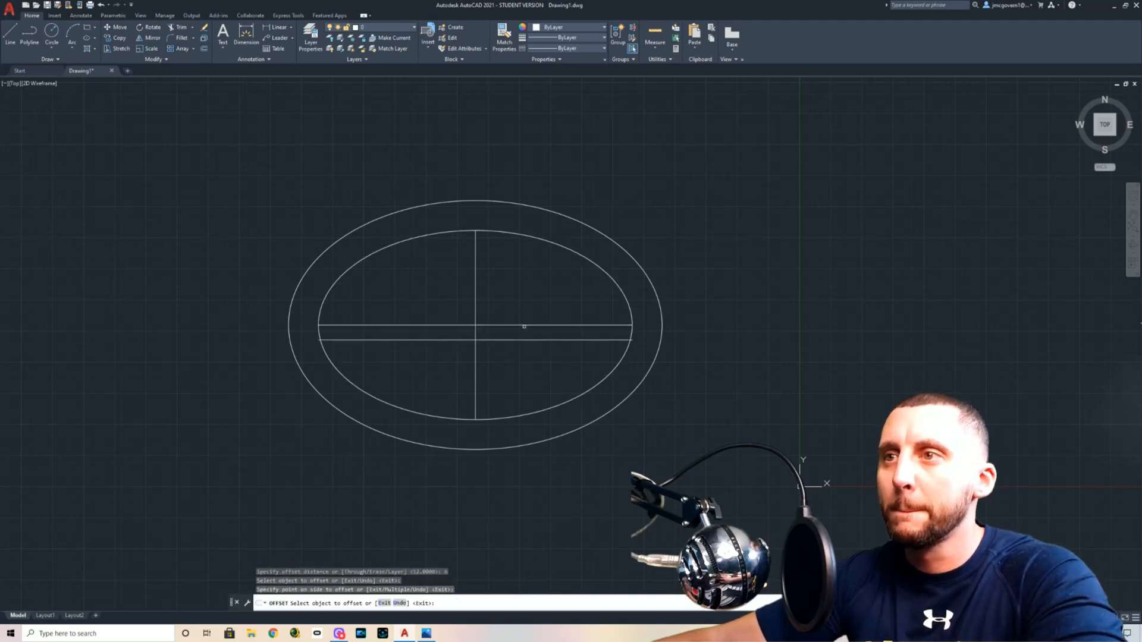
click(524, 326)
click(538, 322)
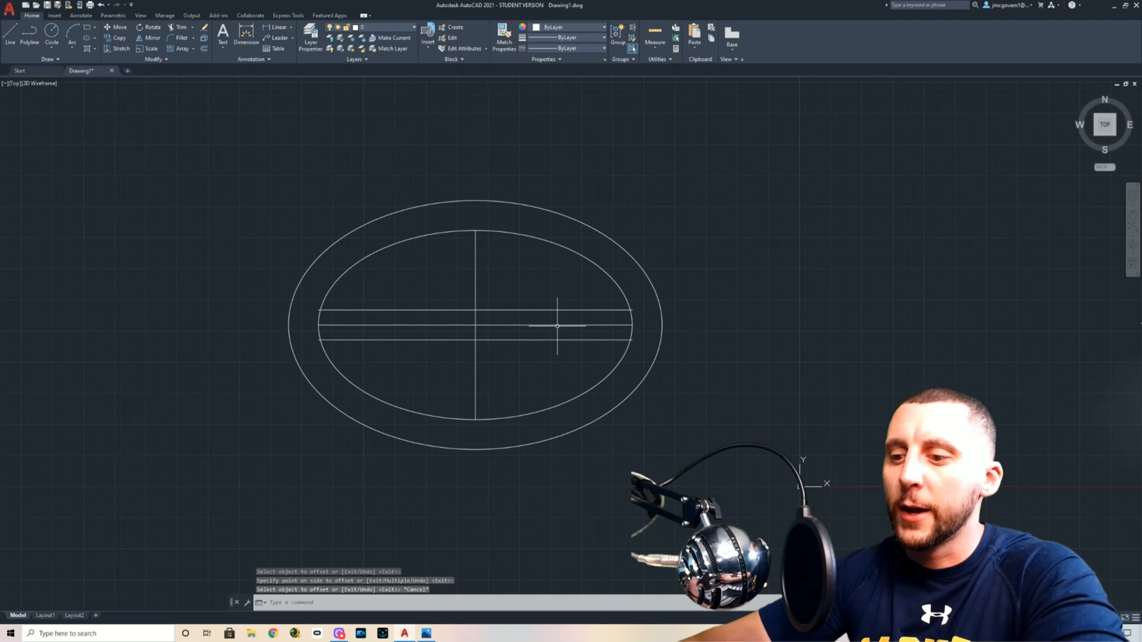
text(f)
key(Return)
text(r)
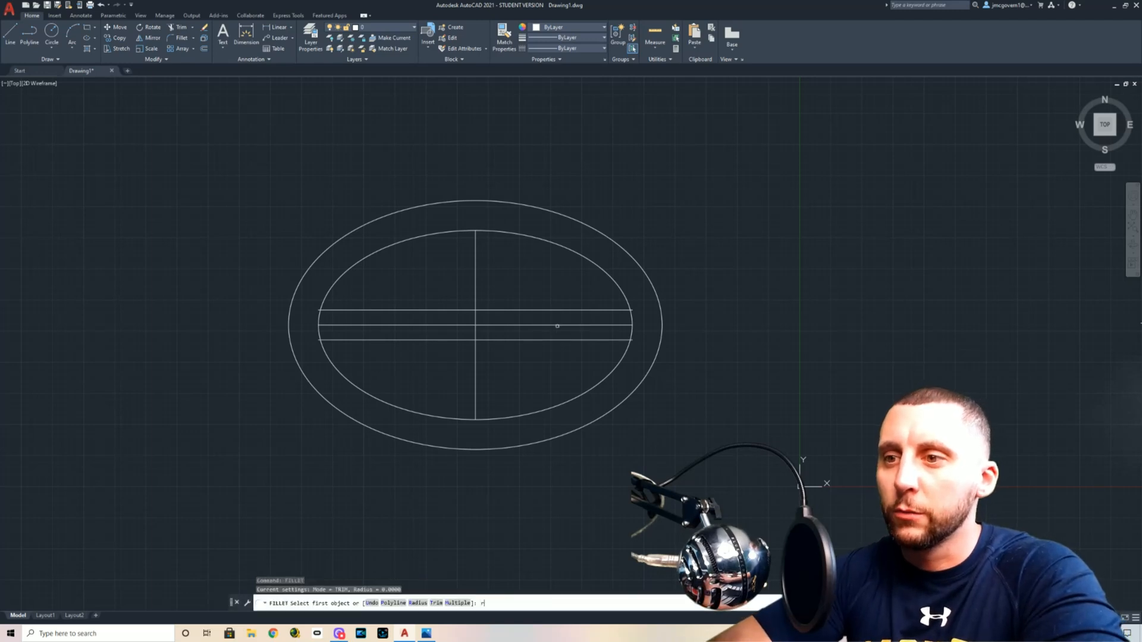
key(Return)
text(0)
key(Return)
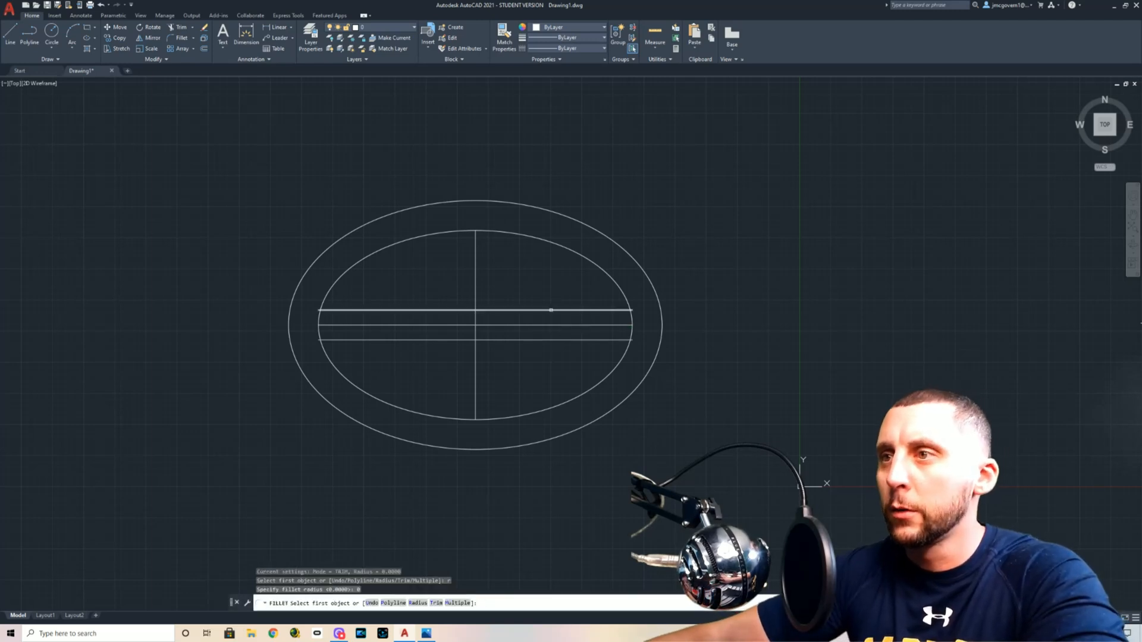
key(Escape)
- Fillet the right end of the upper offset line to the inner ellipse with a radius of 6
key(Return)
text(r)
key(Return)
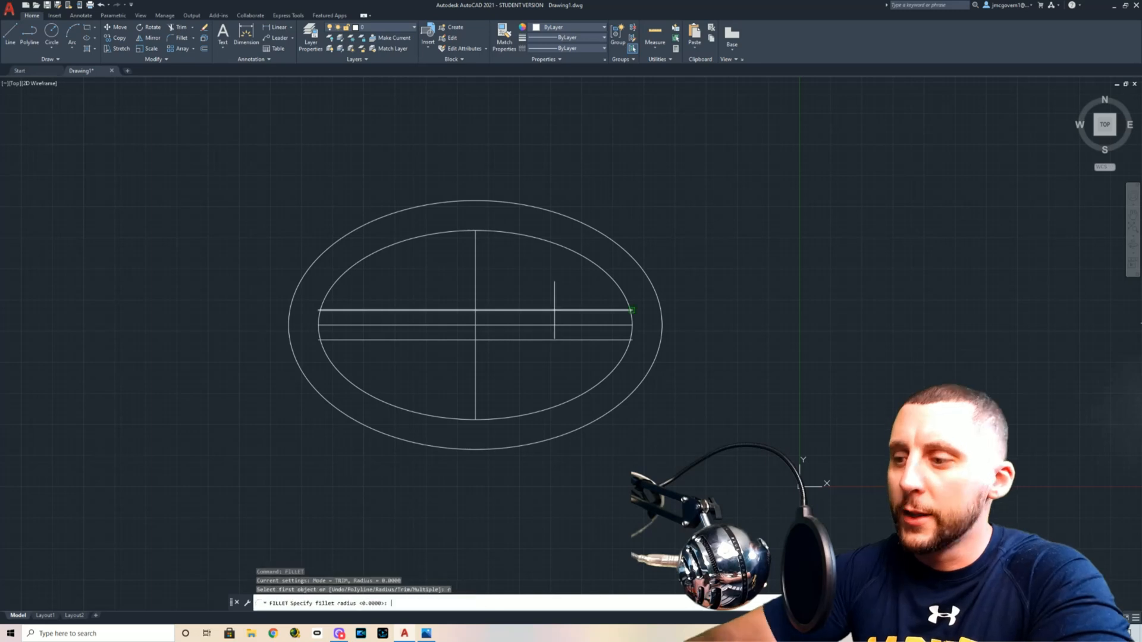
text(6)
key(Return)
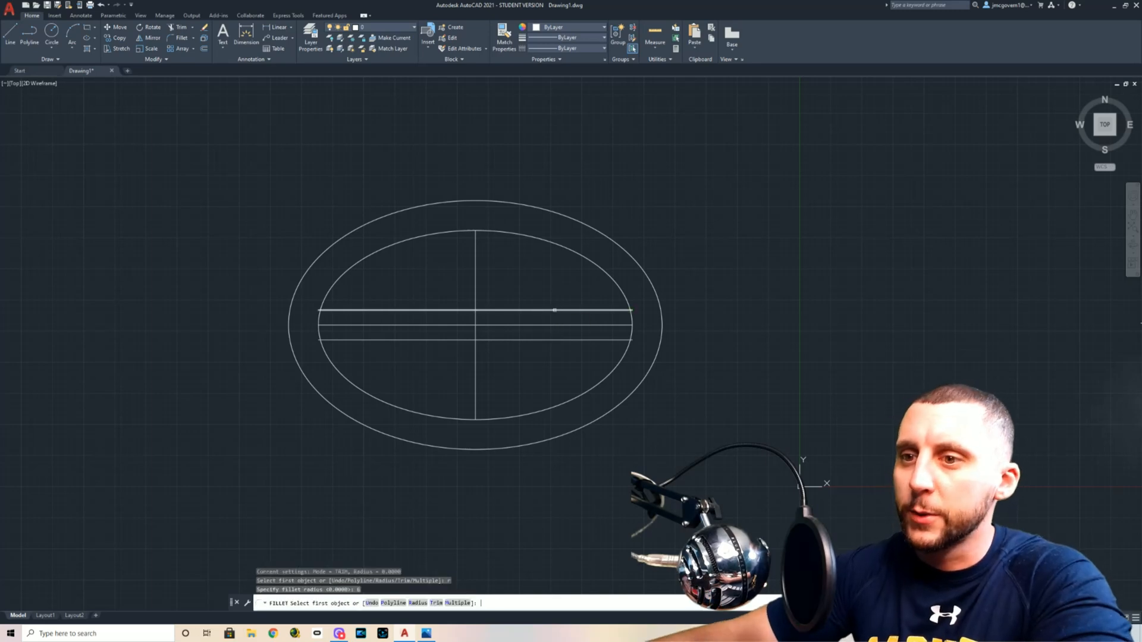
click(603, 310)
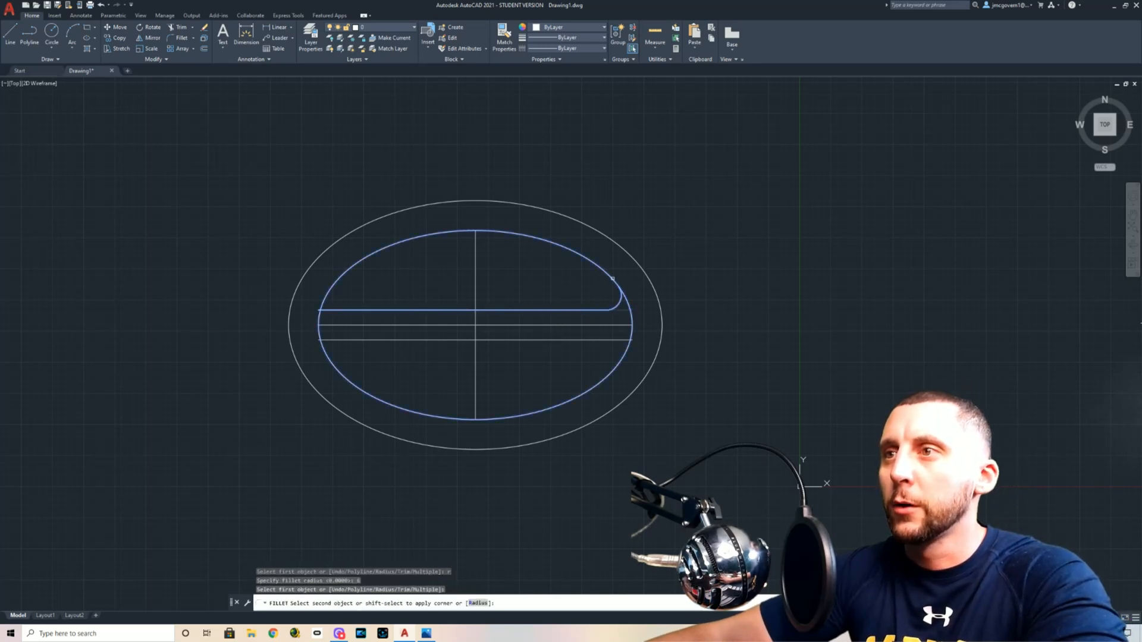
click(613, 278)
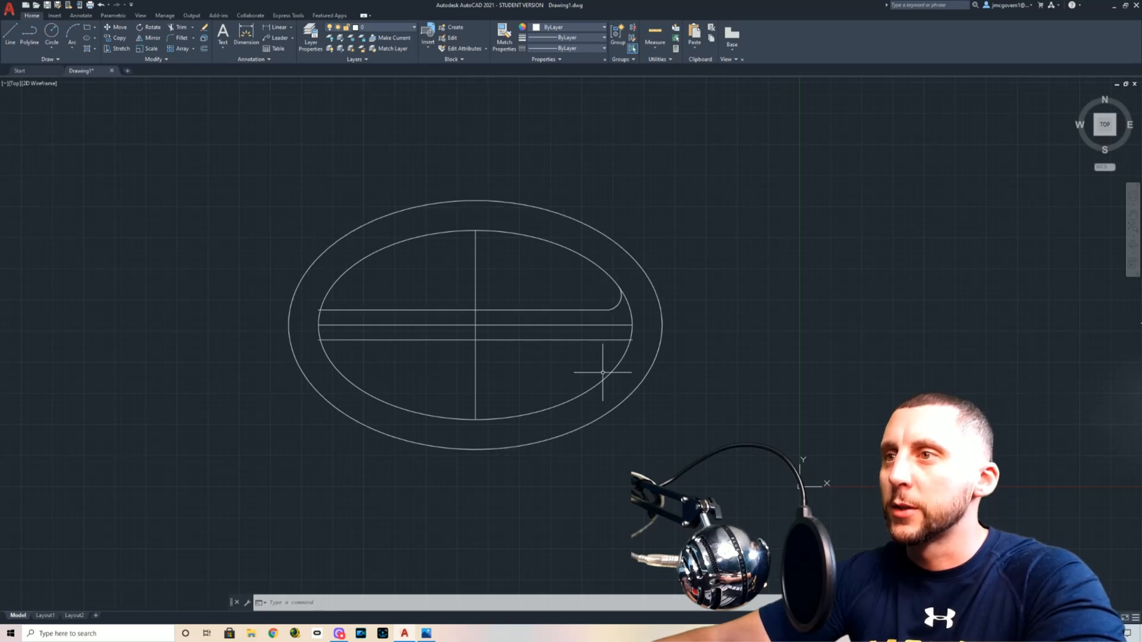
- Fillet the right end of the lower offset line to the inner ellipse with a radius of 6
text(fille)
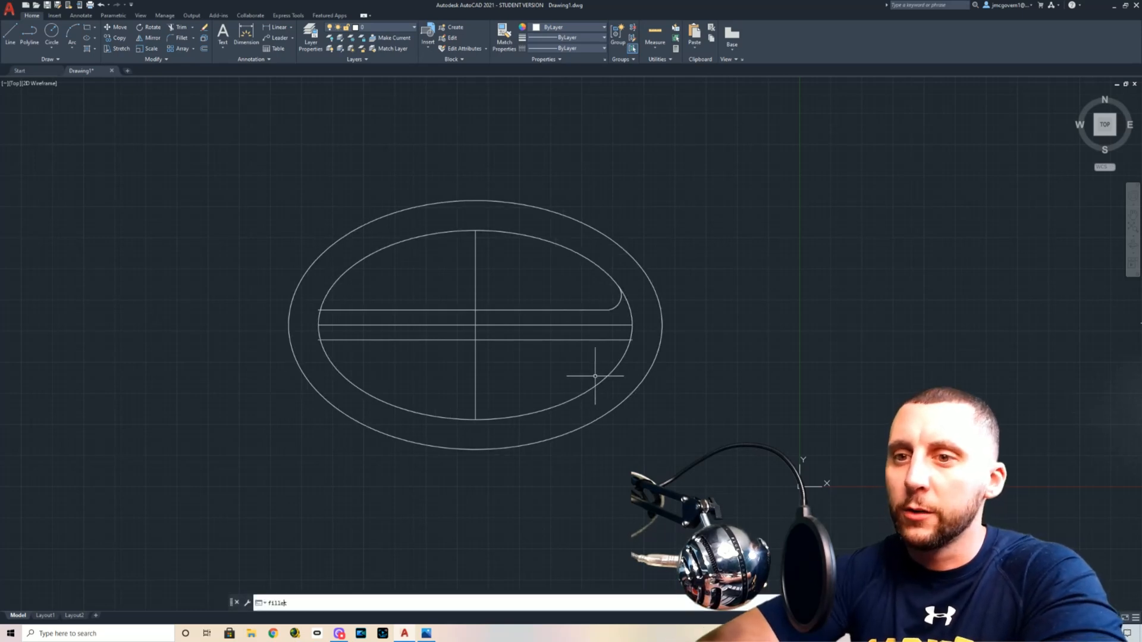
text(t)
key(Return)
text(r)
key(Return)
text(6)
key(Return)
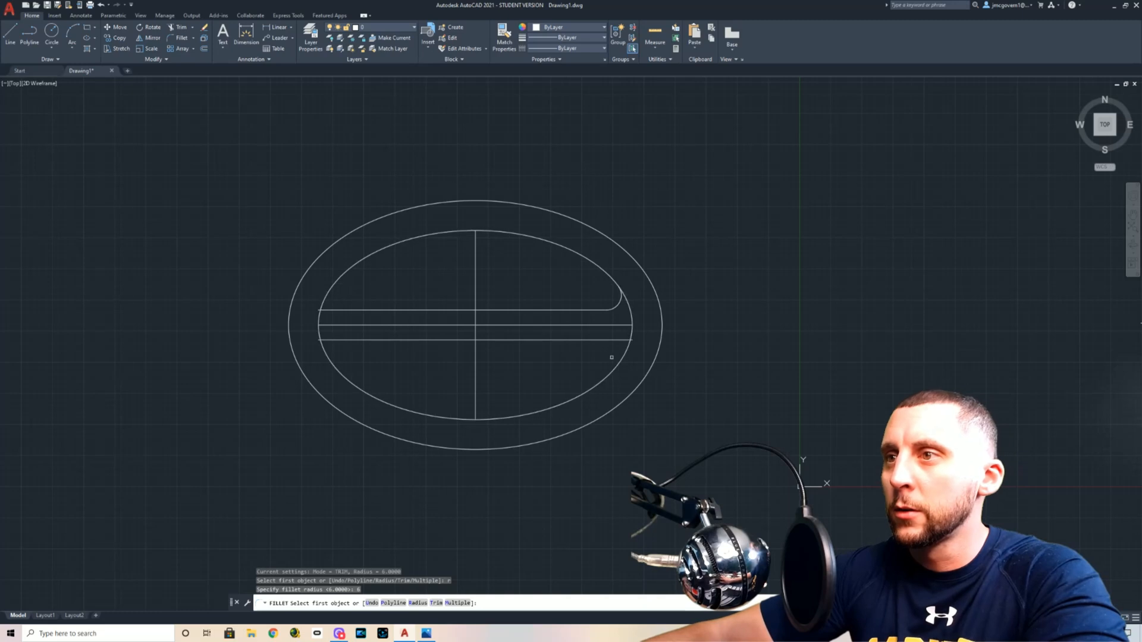
click(600, 340)
click(618, 364)
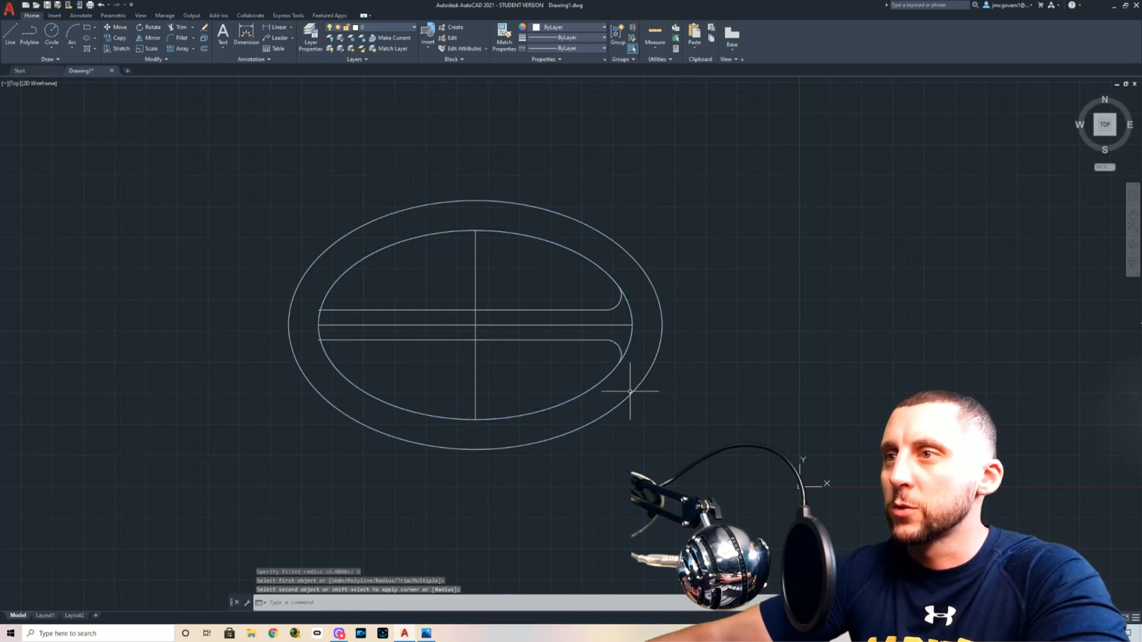
- Trim away the inner ellipse's right end between the upper and lower fillets
key(Escape)
text(tr)
key(Return)
click(631, 338)
click(629, 311)
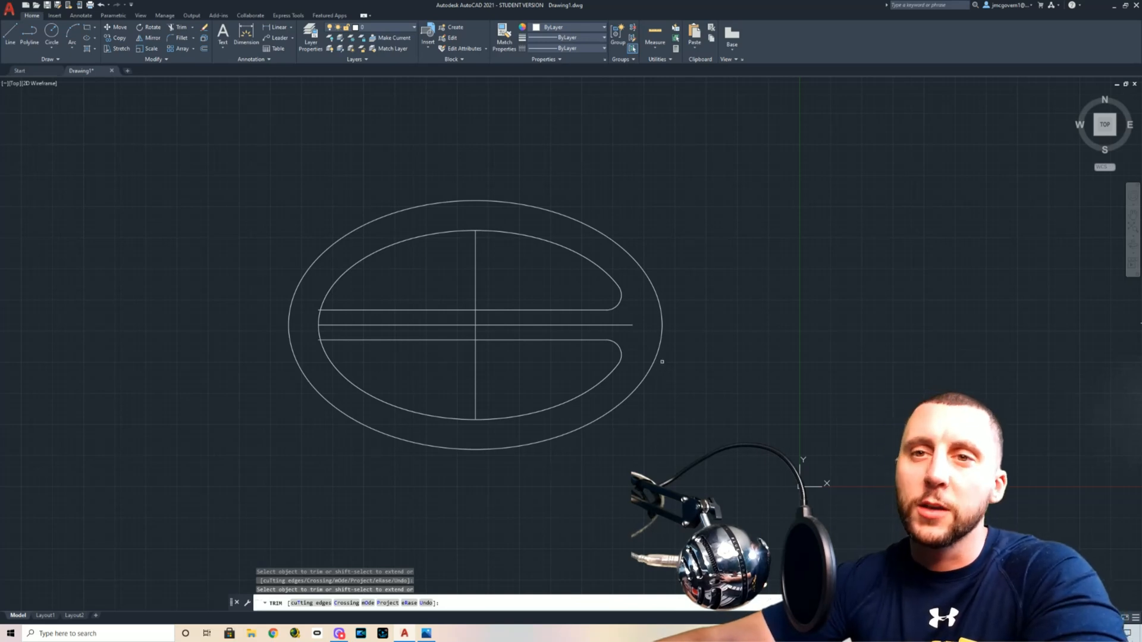
key(Escape)
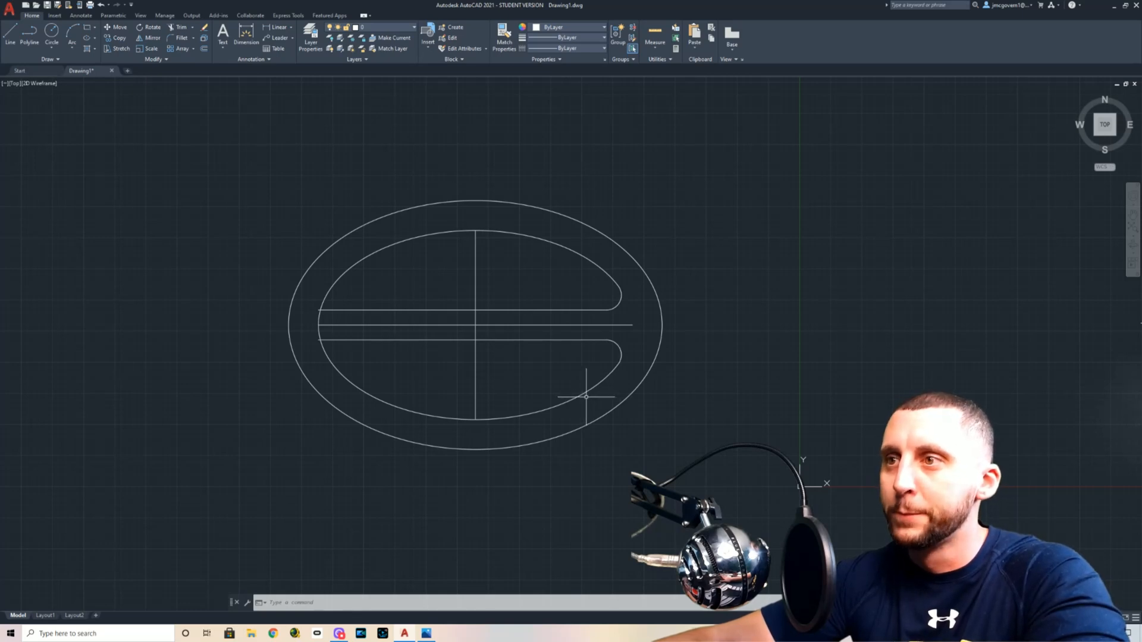
- Check the reference photo in Photos for the circle's centre position and radius, and offset the vertical centreline by 38 to the left
click(426, 633)
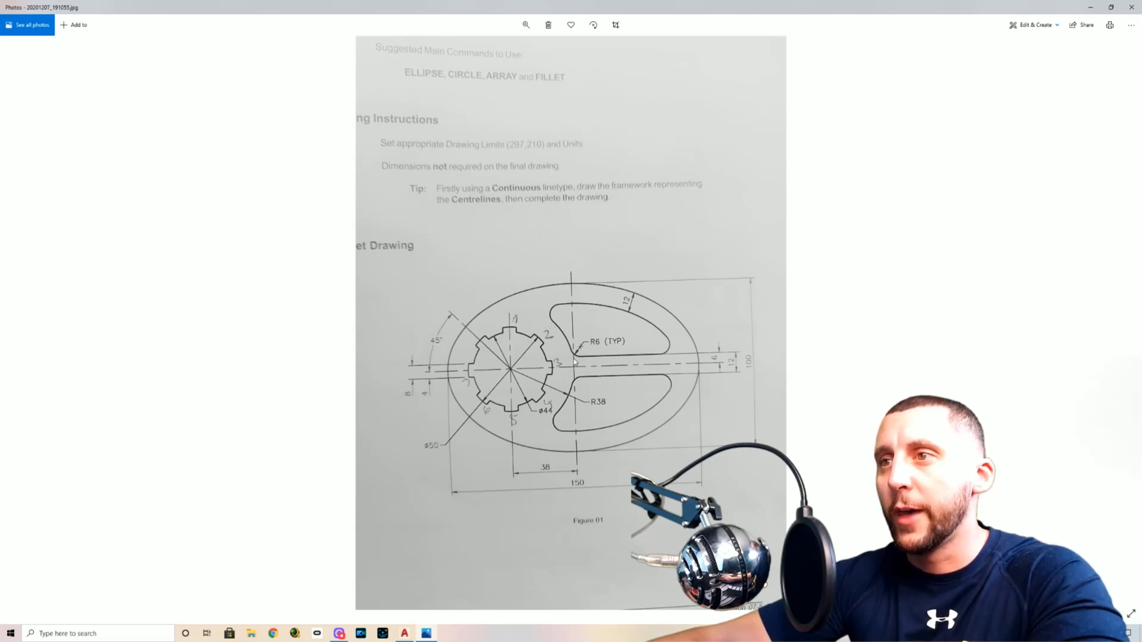
key(alt+Tab)
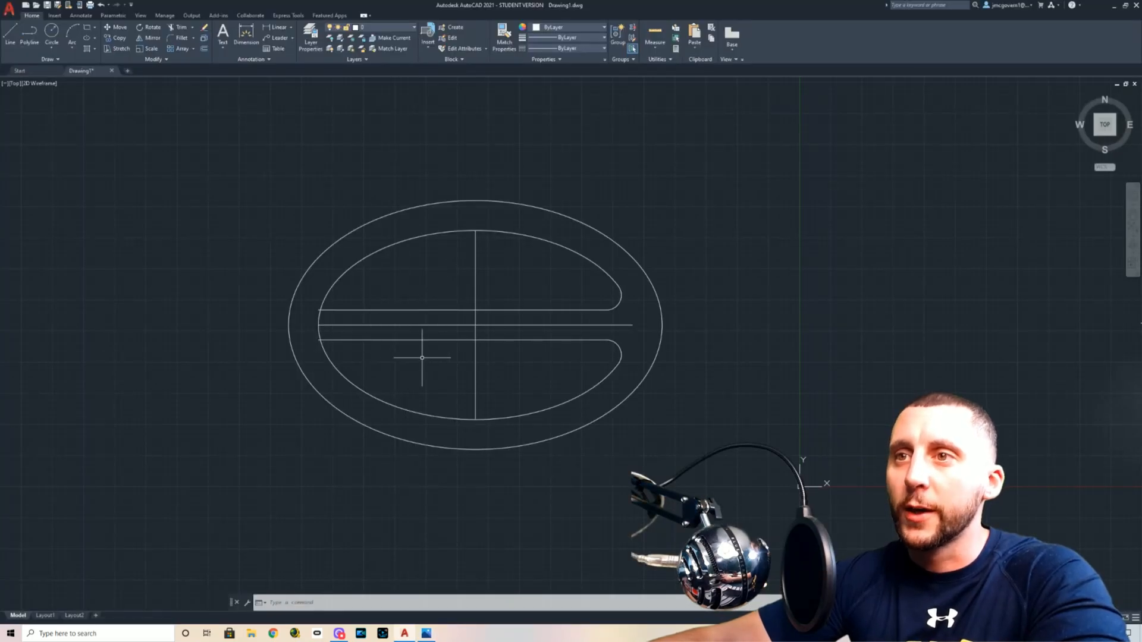
key(alt+Tab)
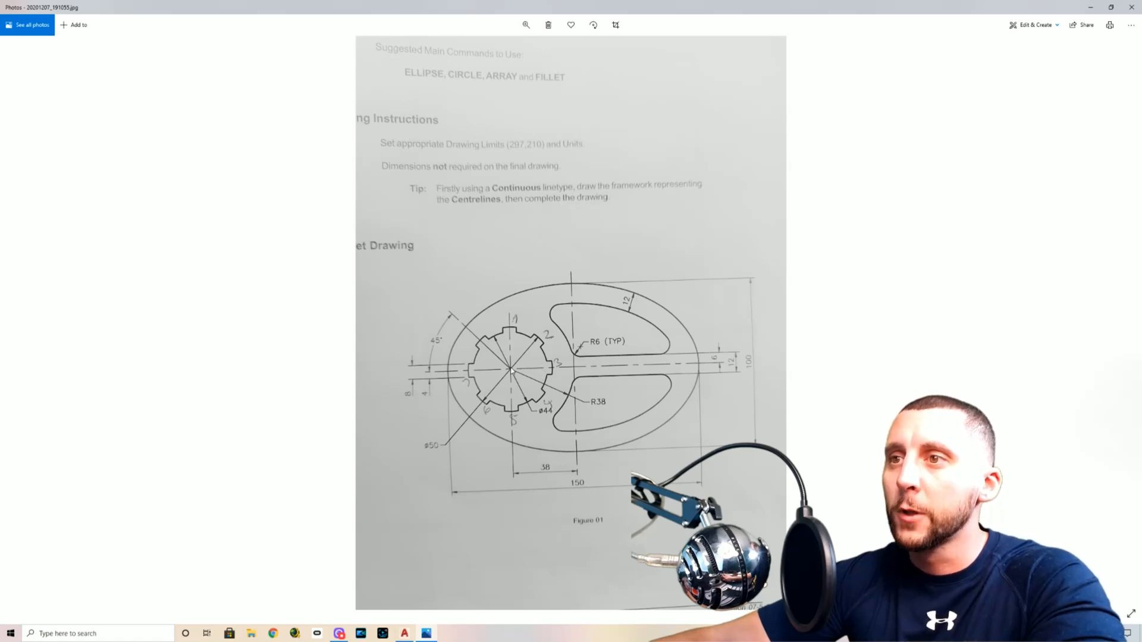
key(alt+Tab)
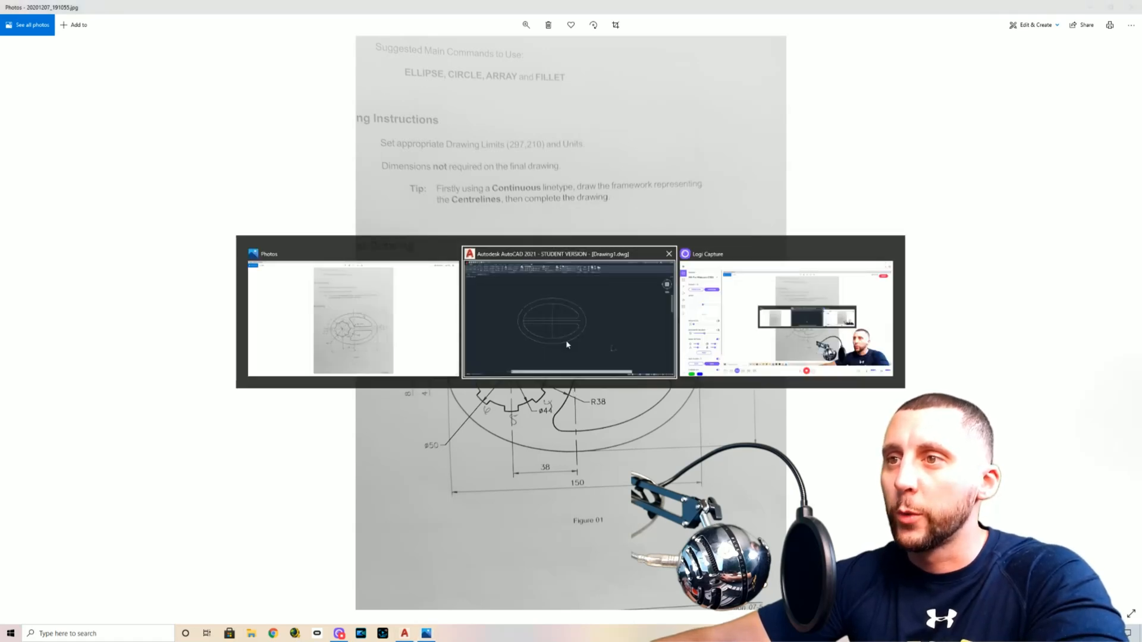
key(alt+Tab)
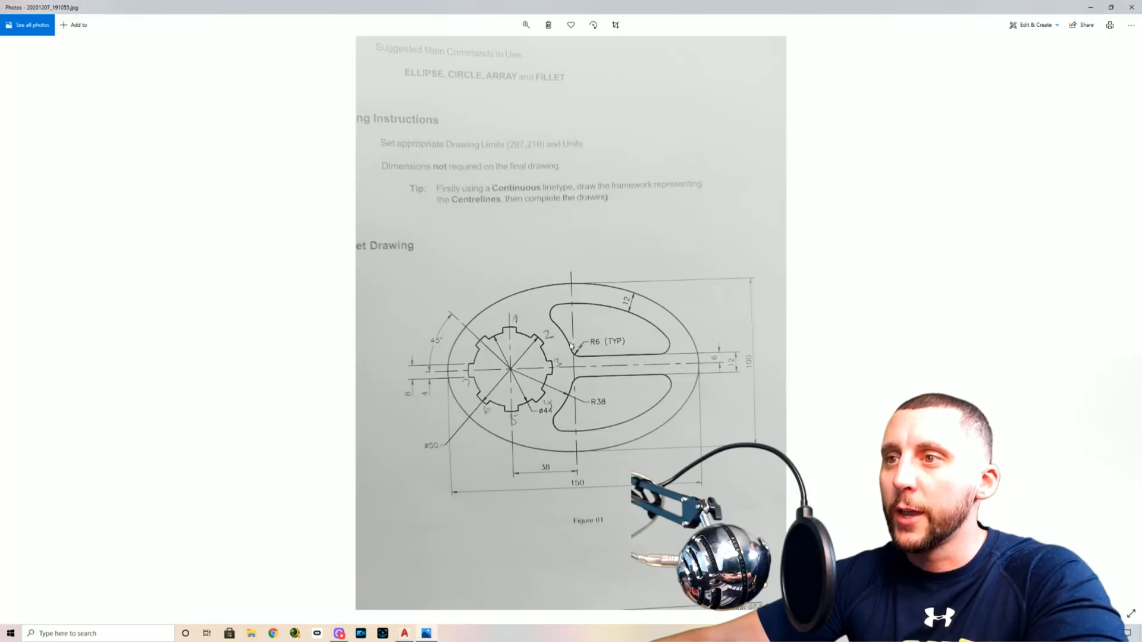
key(alt+Tab)
click(204, 50)
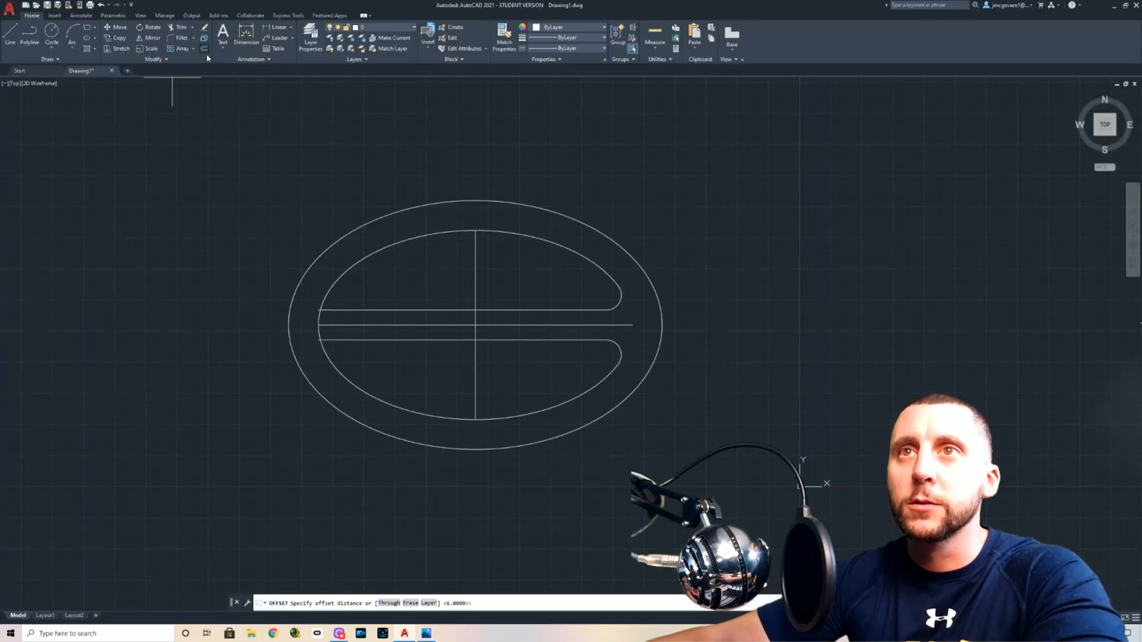
text(38)
key(Return)
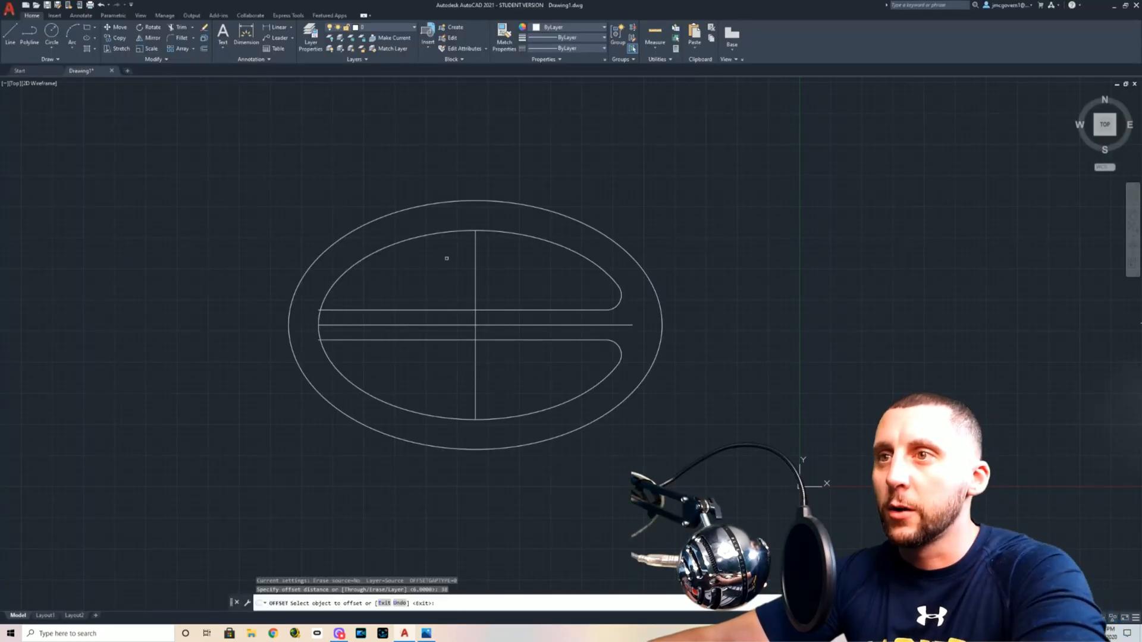
click(474, 275)
click(447, 287)
key(Escape)
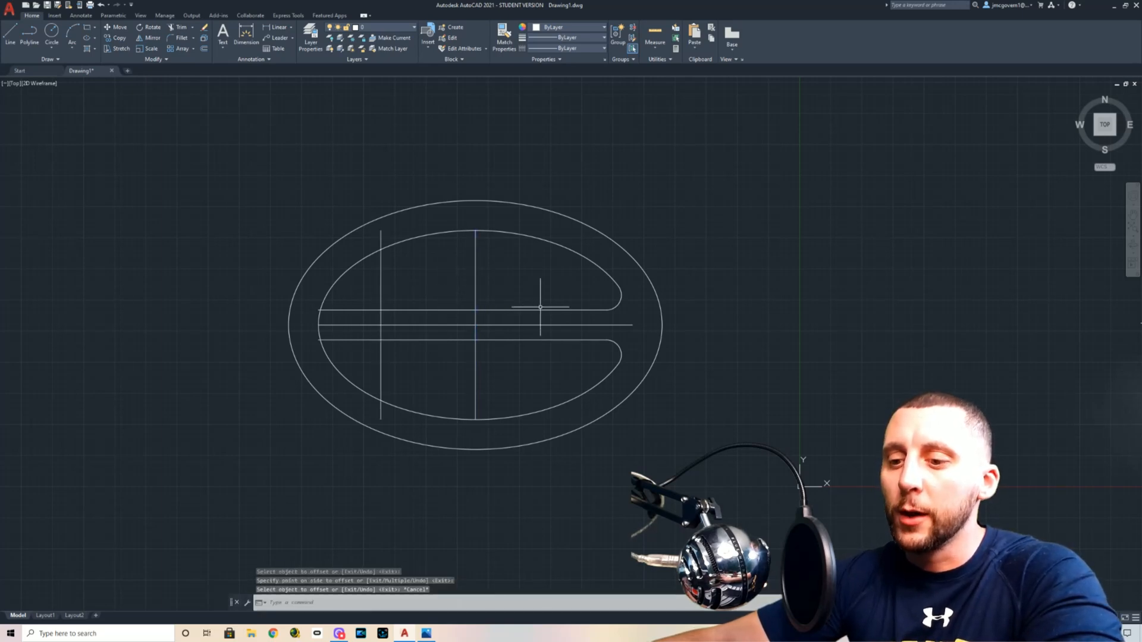
text(TR)
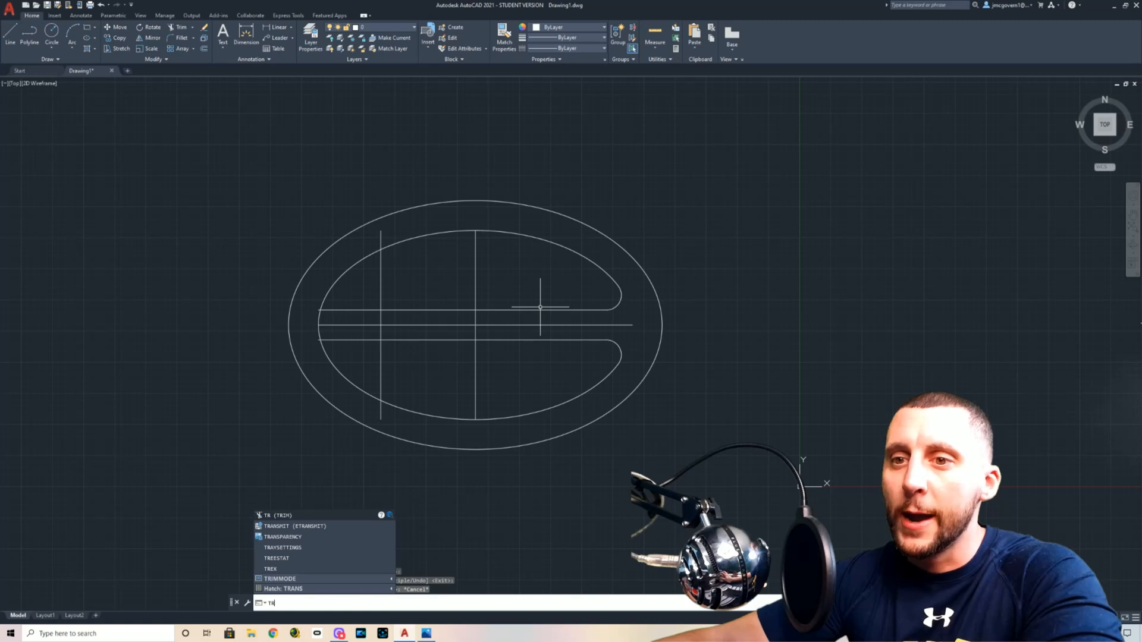
key(Return)
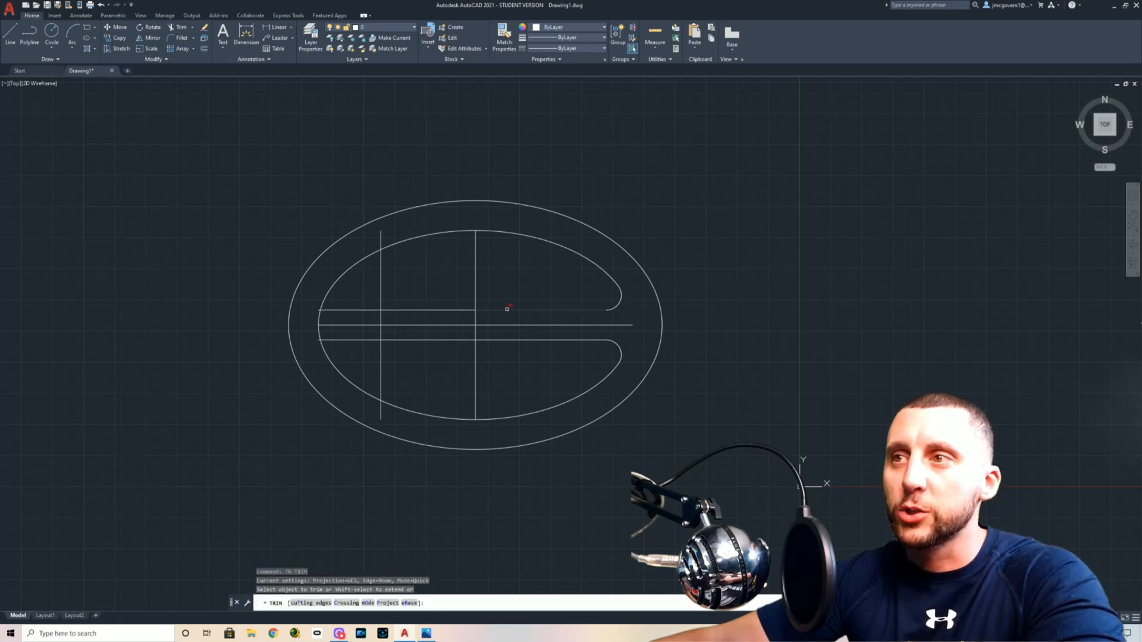
key(Escape)
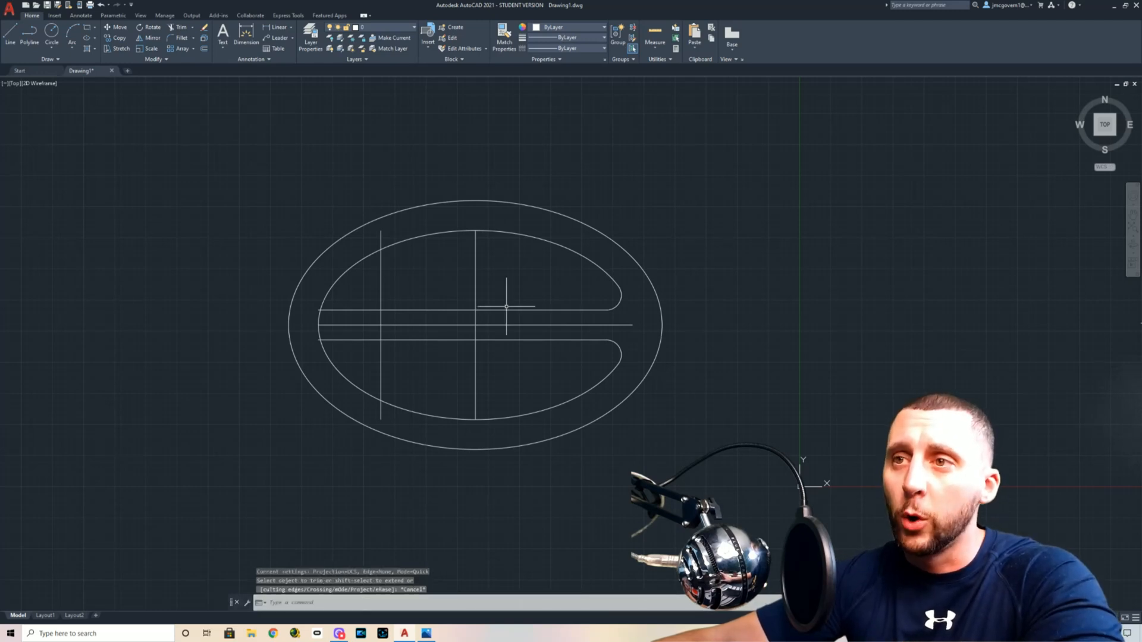
text(tr)
key(Return)
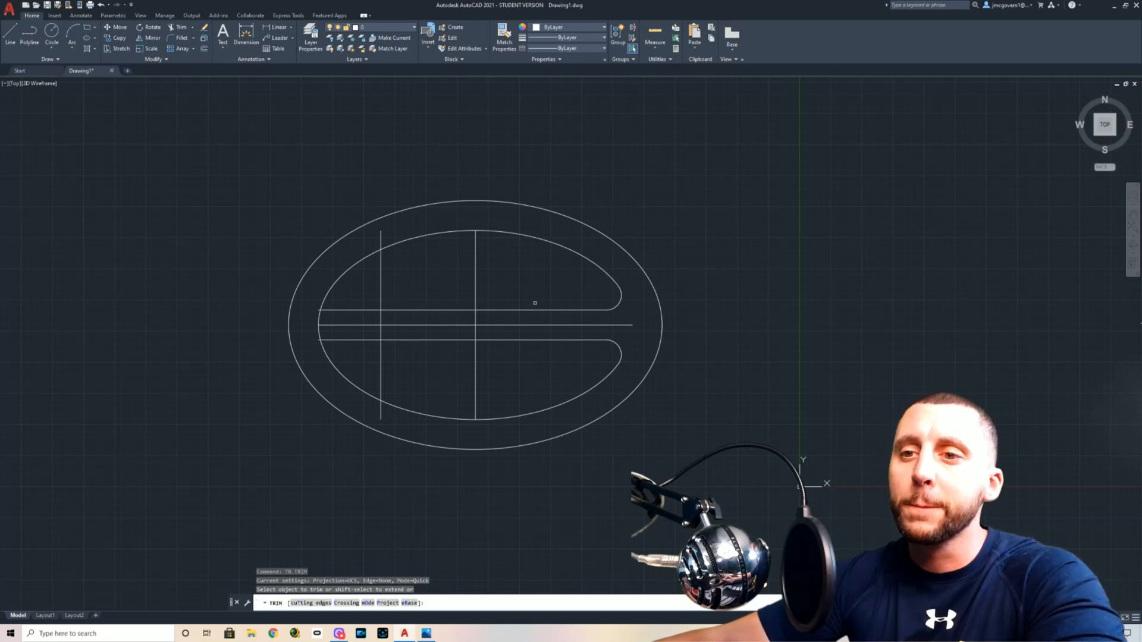
click(361, 485)
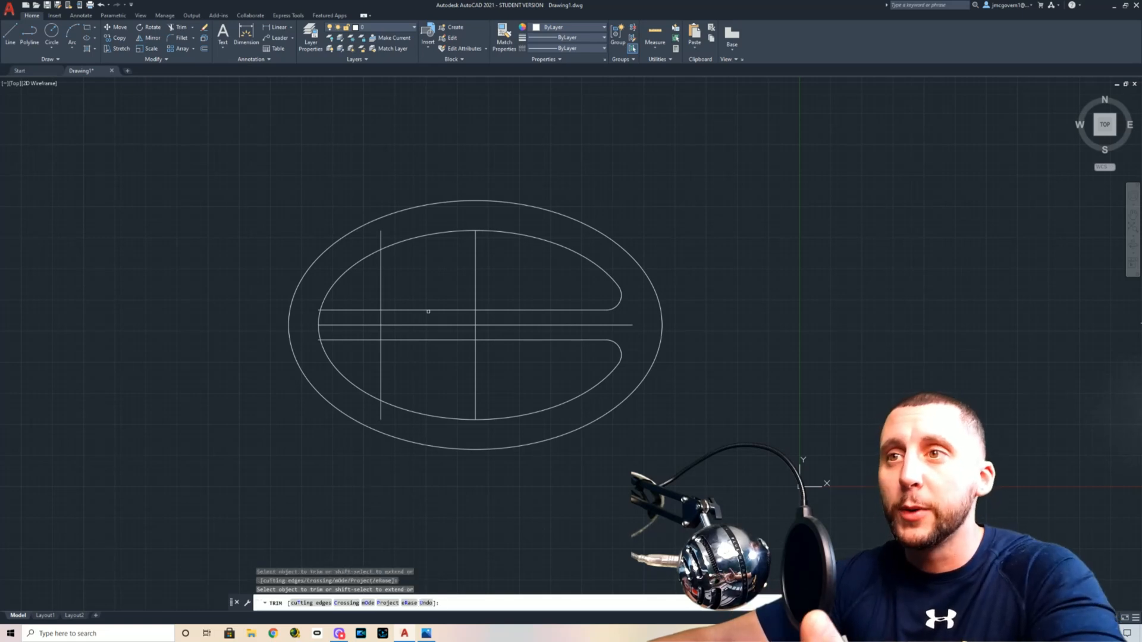
click(426, 309)
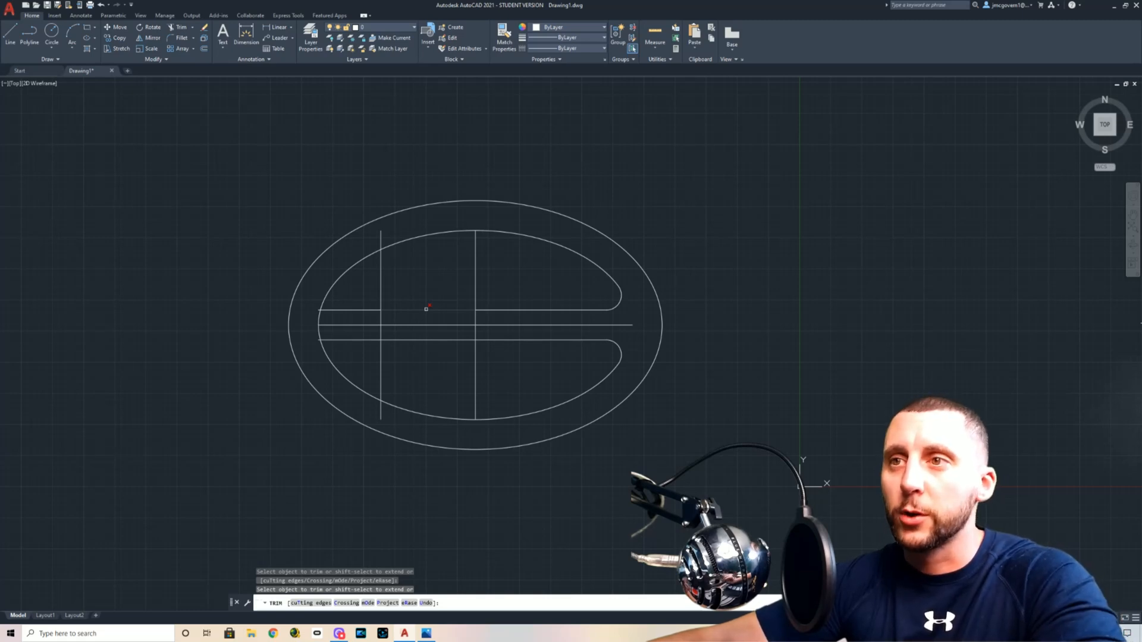
key(Escape)
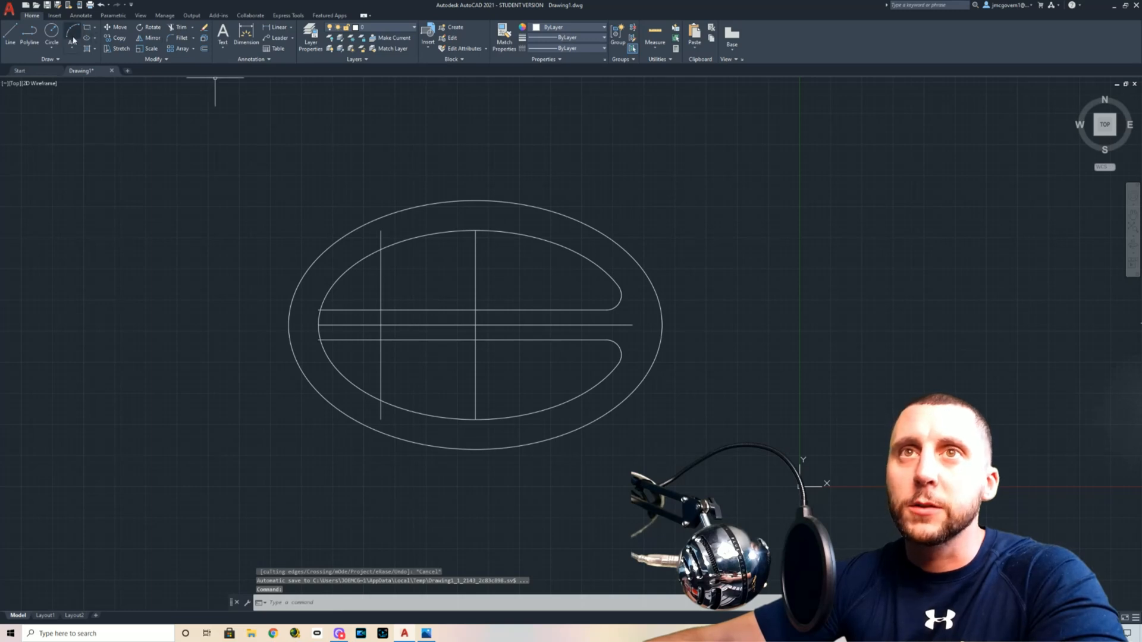
- Draw a circle of radius 38 centred where the offset vertical line crosses the horizontal centreline
click(51, 48)
click(71, 68)
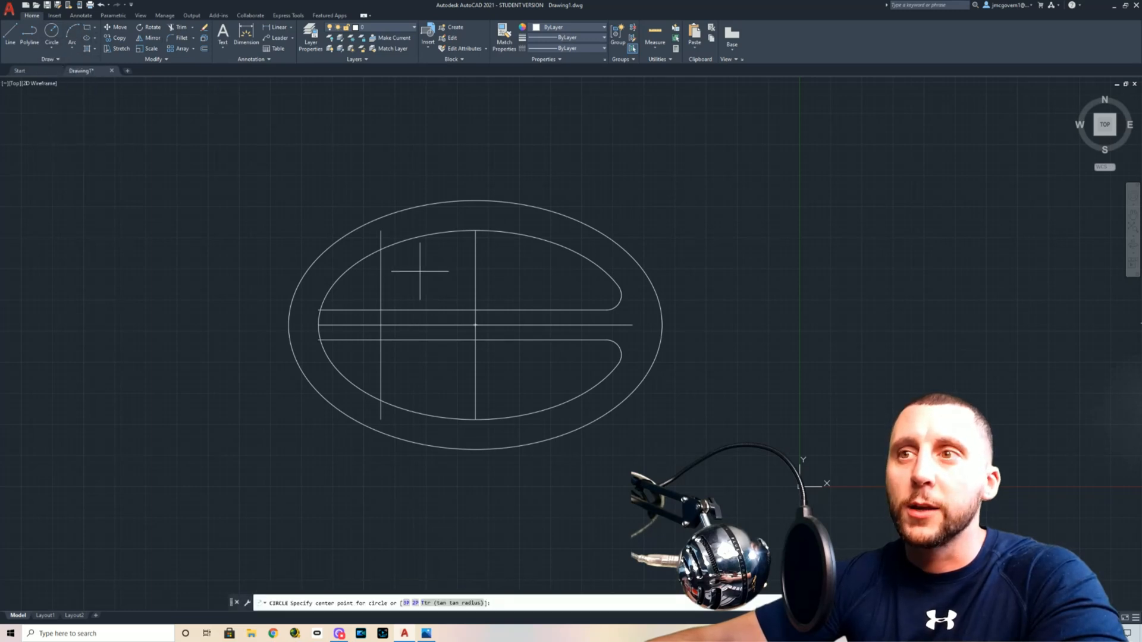
click(381, 325)
text(38)
key(Return)
text(+)
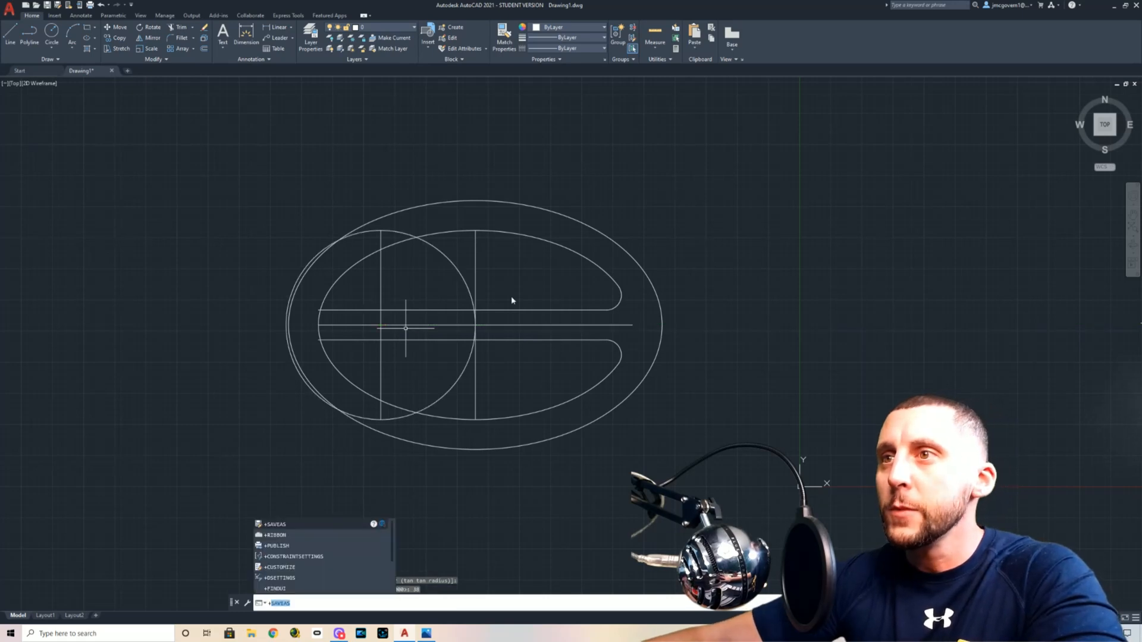
key(BackSpace)
- Try to fillet the circle to the upper part of the unbroken inner ellipse with a radius of 6
text(fillet)
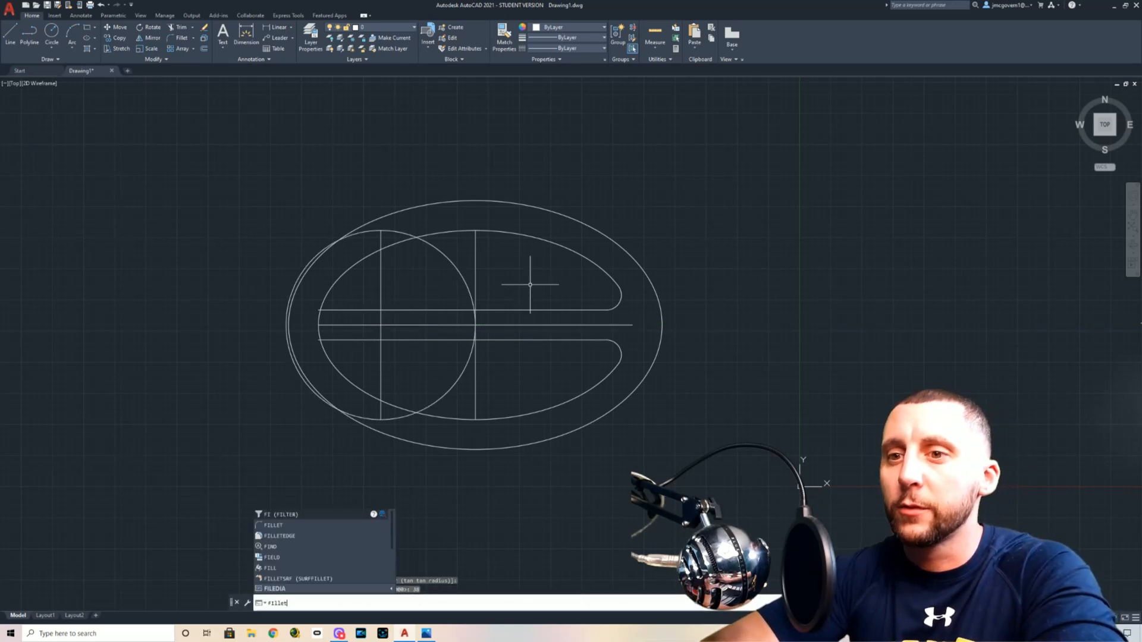
key(Return)
text(r)
key(Return)
text(6)
key(Return)
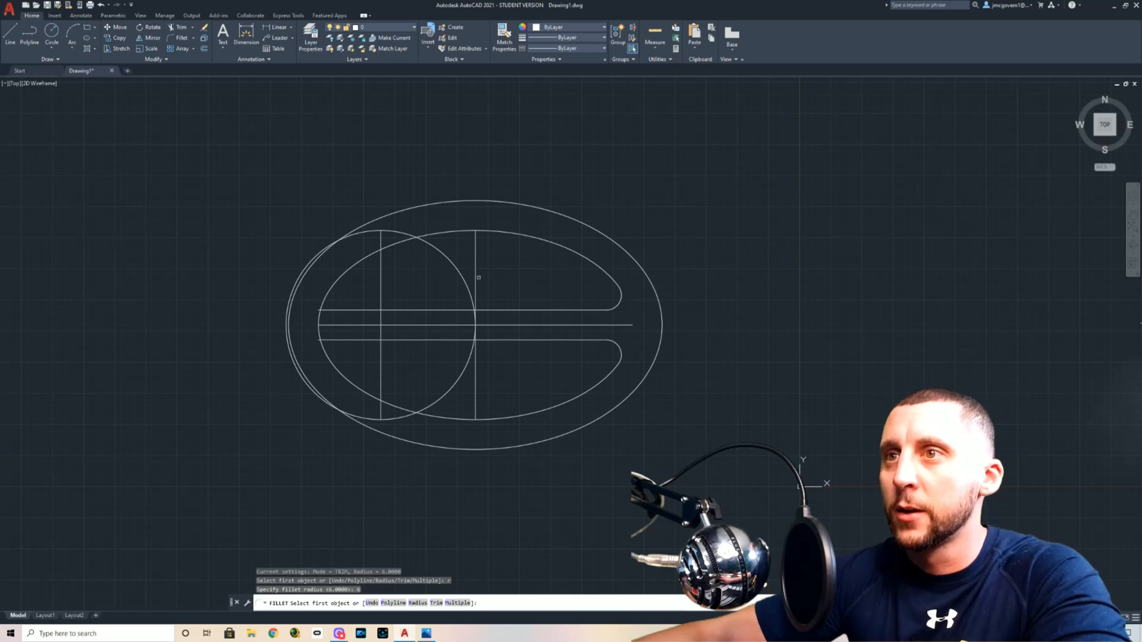
click(459, 270)
click(485, 232)
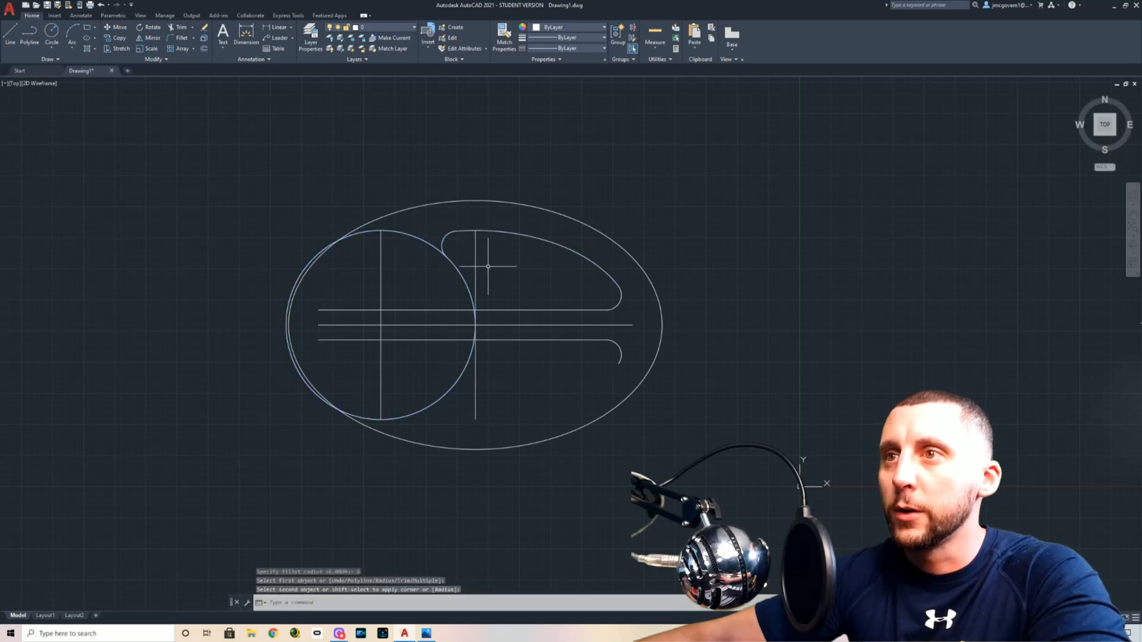
- Undo the fillet between the circle and the inner ellipse
key(Return)
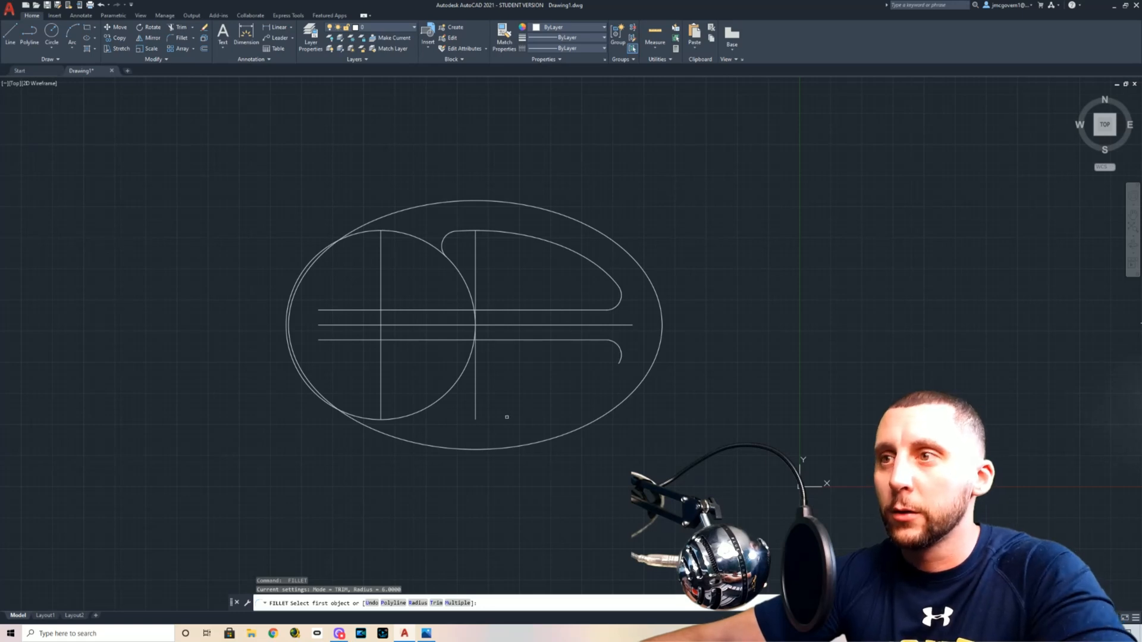
key(ctrl+z)
key(Escape)
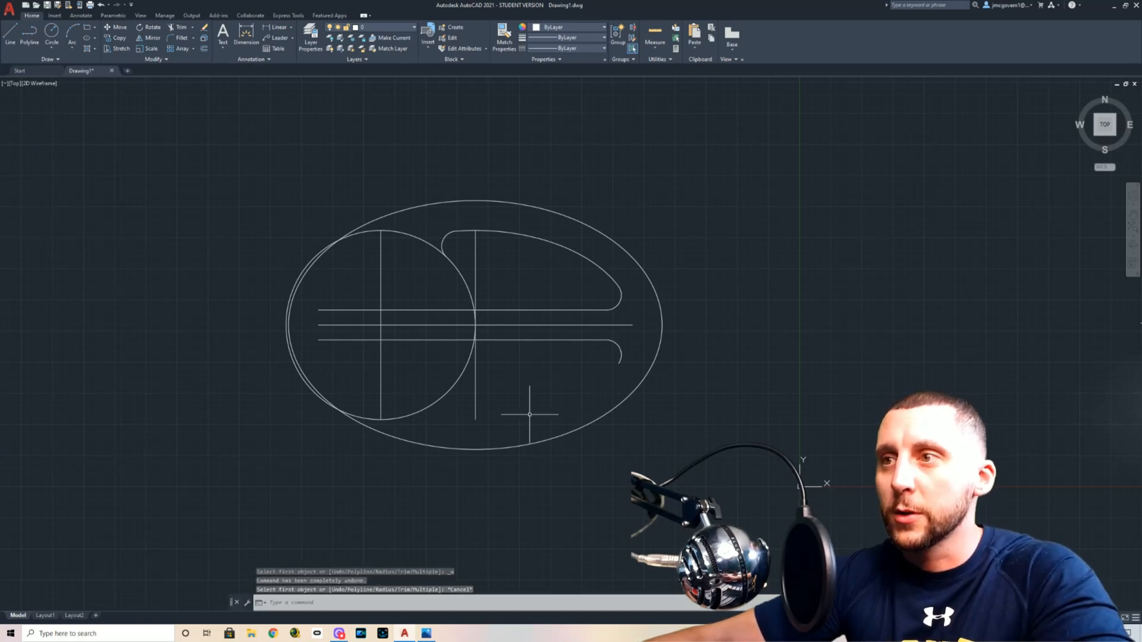
key(ctrl+z)
key(ctrl+z)
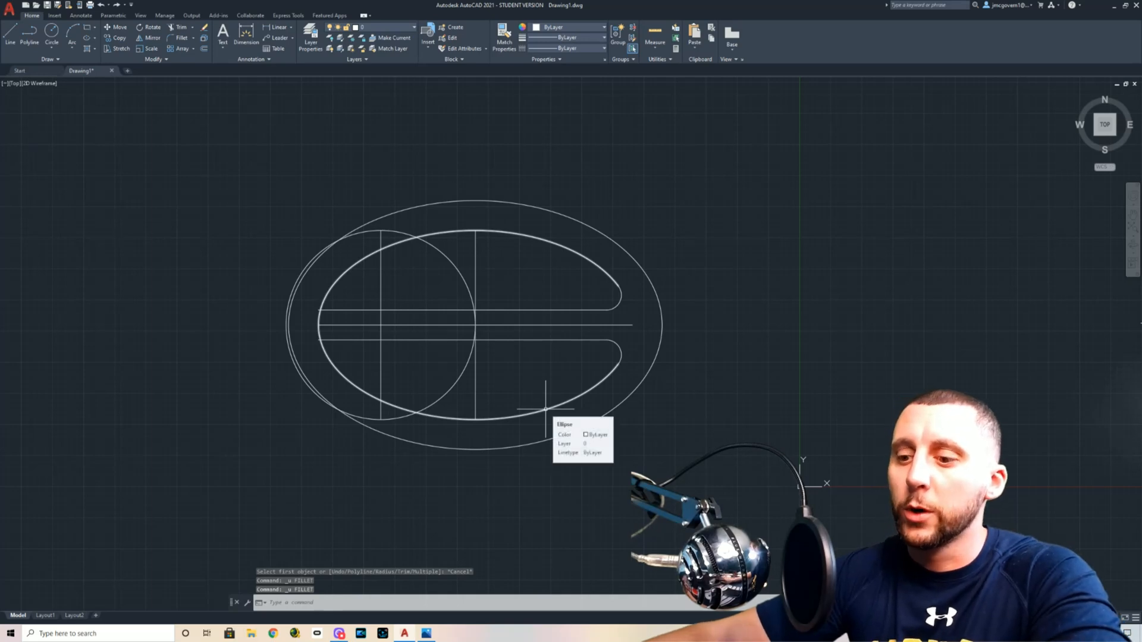
- Break the inner ellipse's lower arc from a point right of the vertical centreline to that centreline's lower end
text(break)
key(Return)
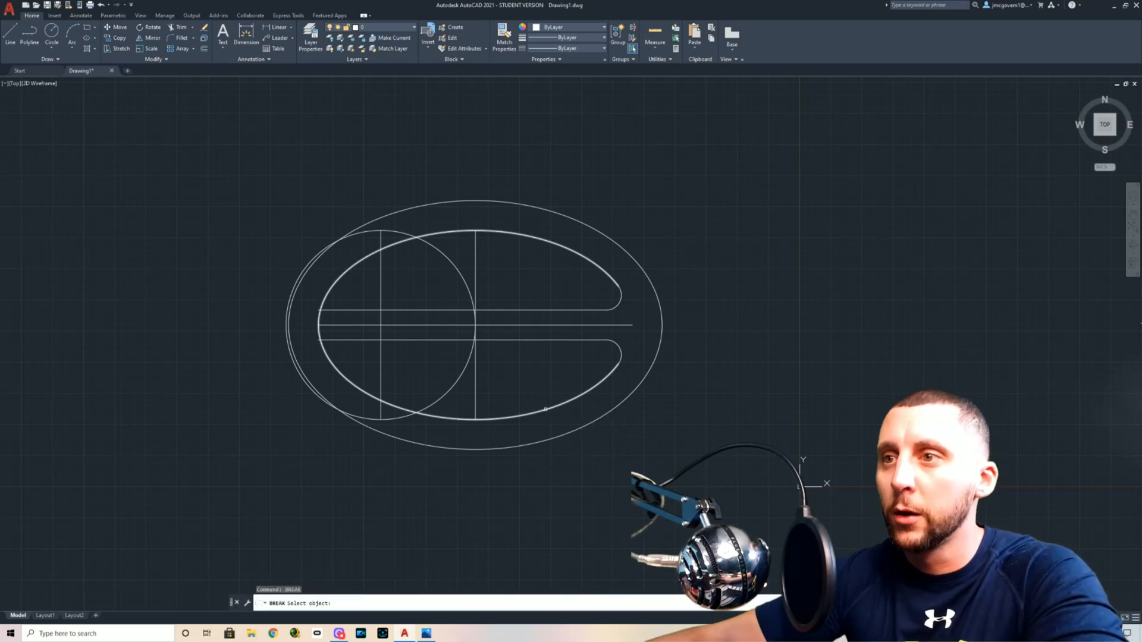
click(546, 409)
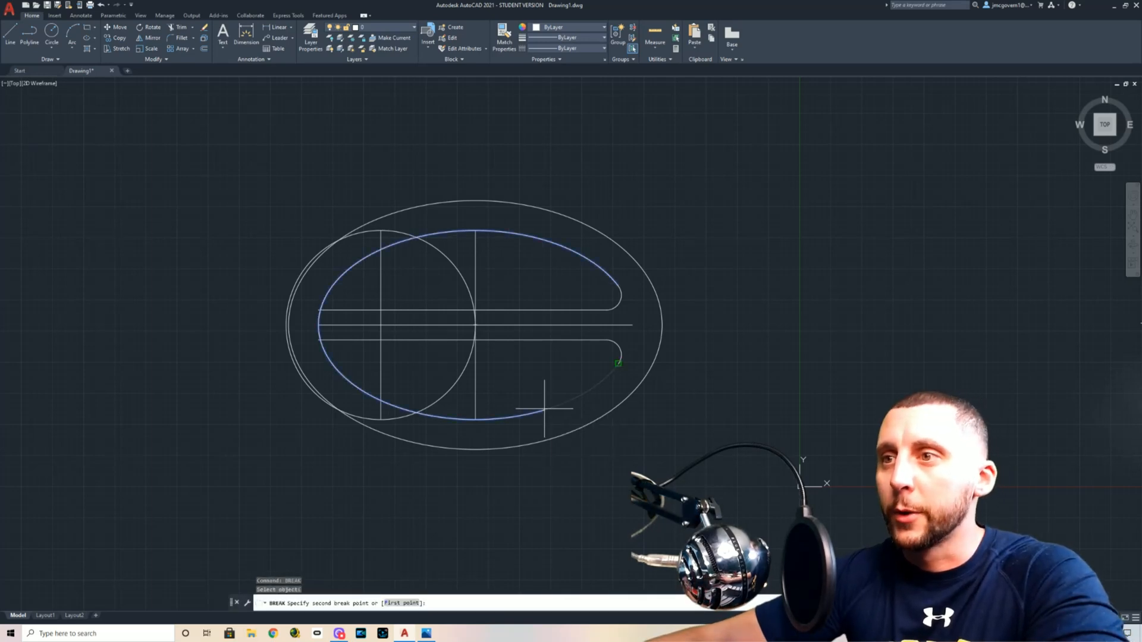
click(475, 419)
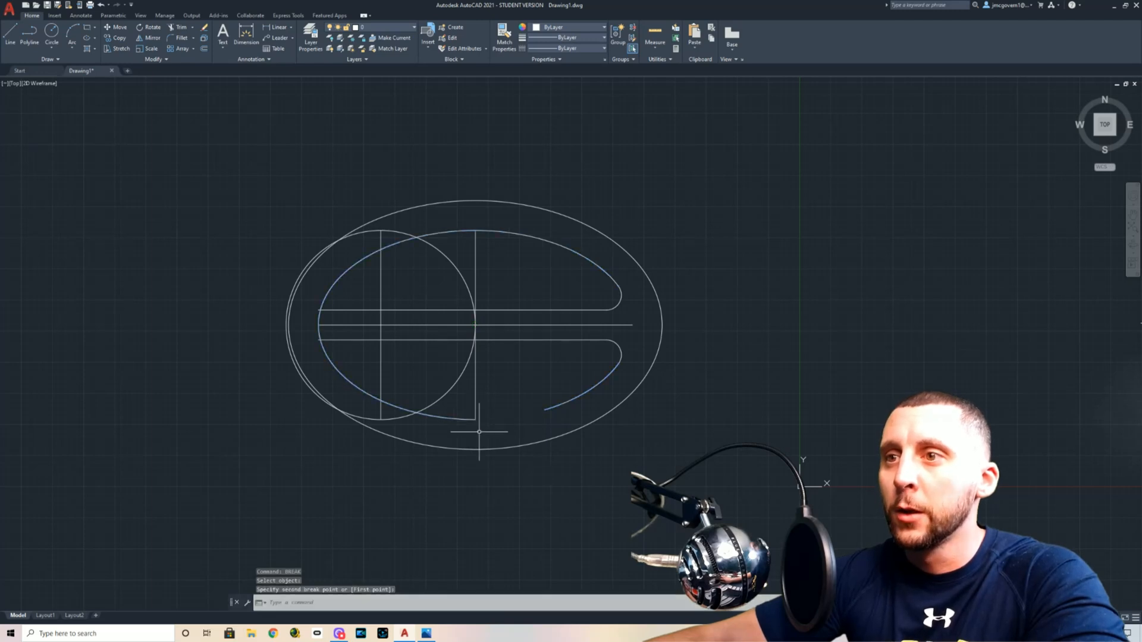
click(554, 411)
key(Escape)
click(454, 418)
key(Escape)
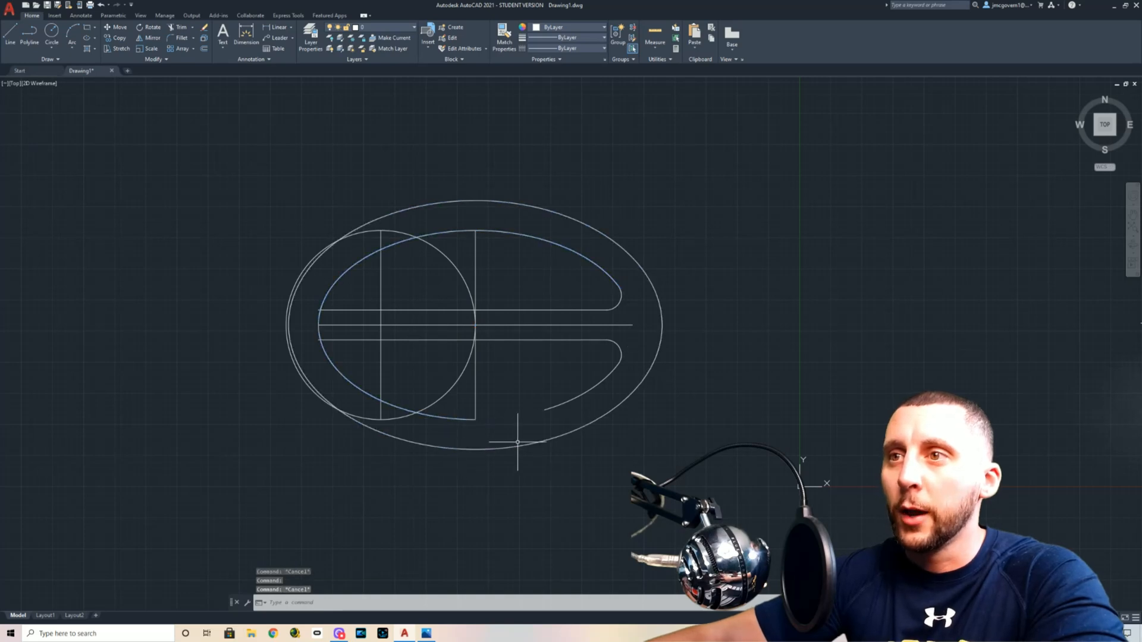
- Fillet the upper arc of the broken inner ellipse to the circle with a radius of 6
text(fillet)
key(Return)
text(r)
key(Return)
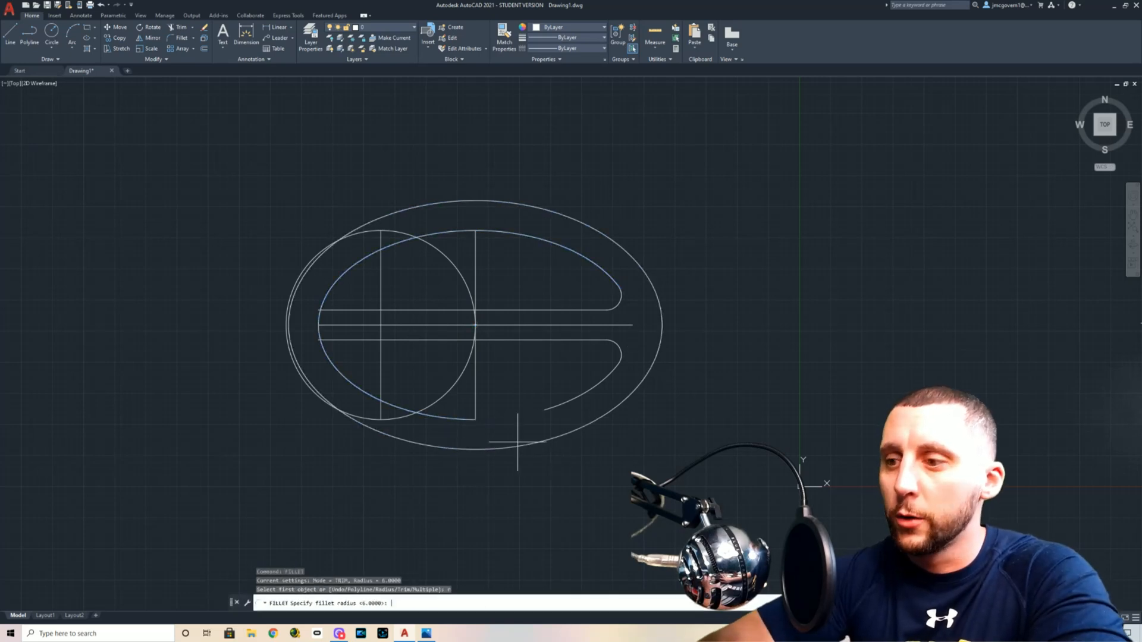
text(6)
key(Return)
click(462, 235)
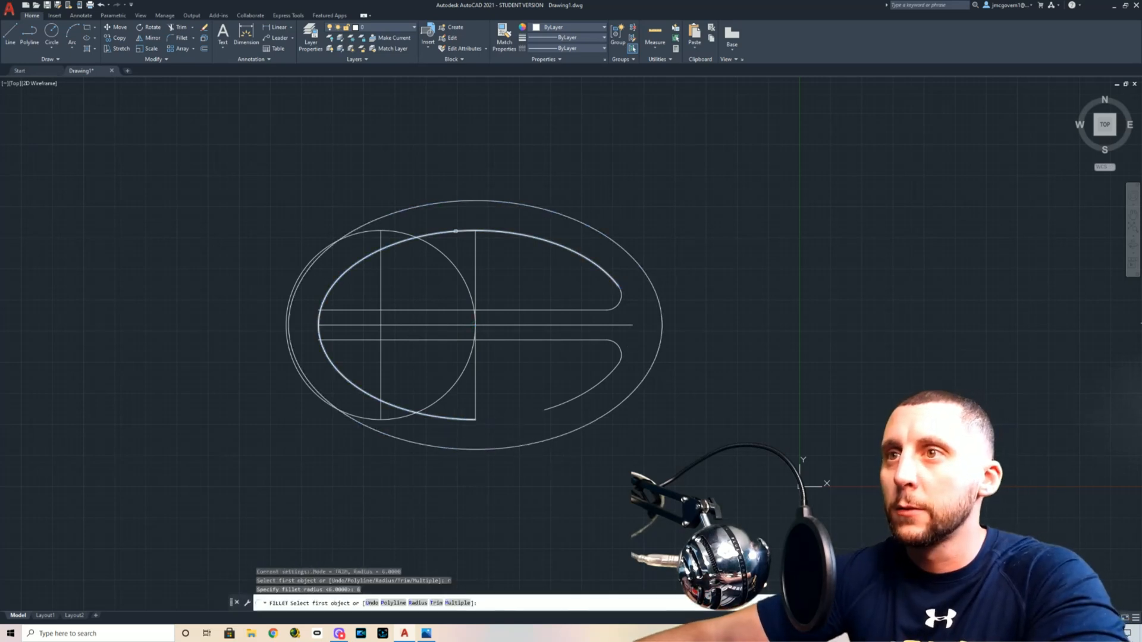
click(448, 254)
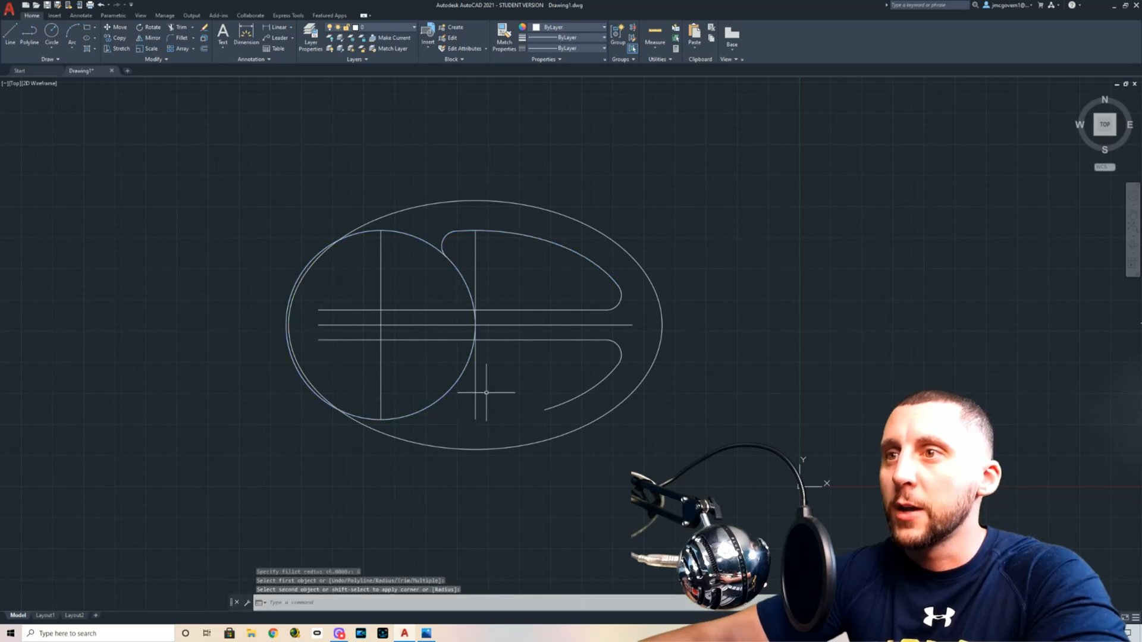
- Fillet the circle to the remaining lower right ellipse arc with a radius of 6
text(f)
key(Return)
text(r)
key(Return)
text(6)
key(Return)
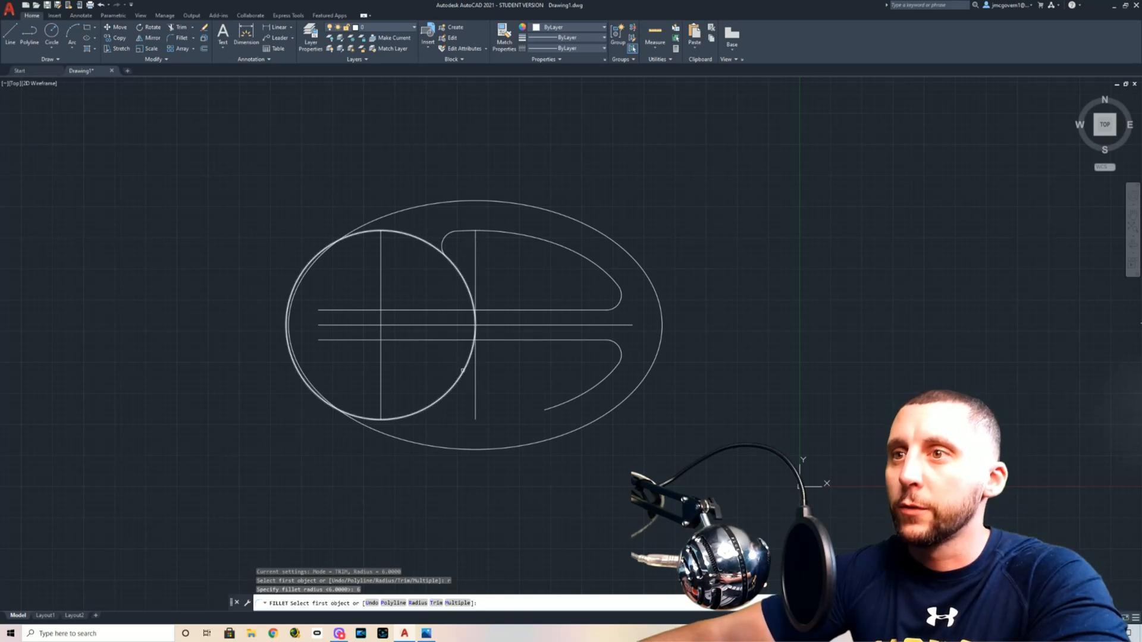
click(469, 359)
click(554, 399)
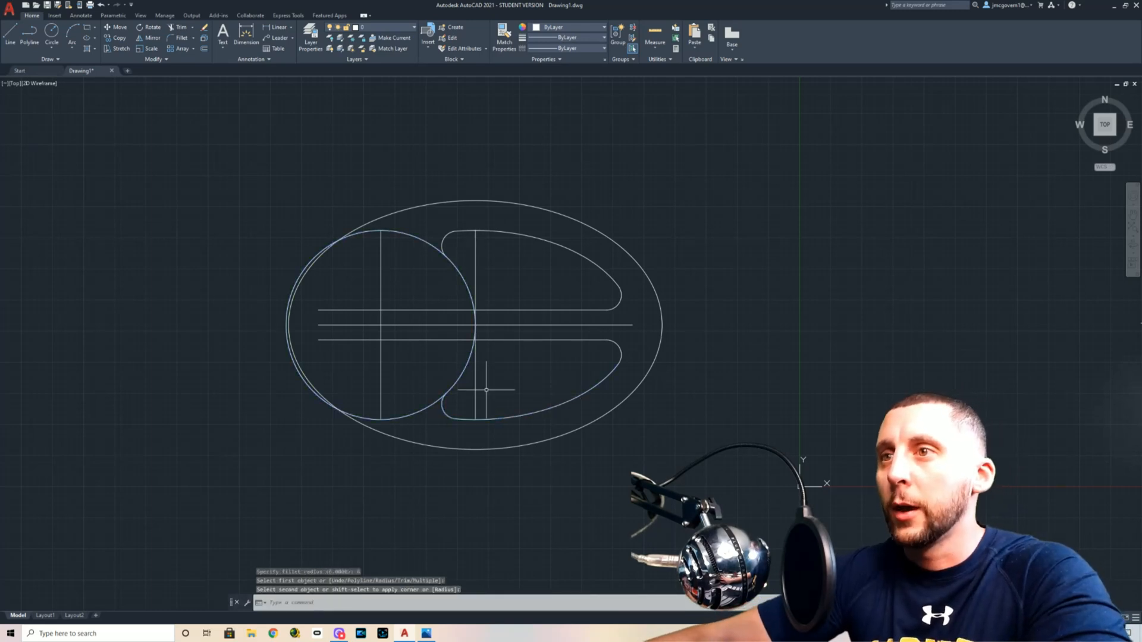
- Delete the vertical centreline through the middle of the outer ellipse
click(481, 260)
click(468, 267)
key(Delete)
- Try deleting the horizontal centreline between the two rib lines, and undo the deletion
click(591, 316)
click(565, 331)
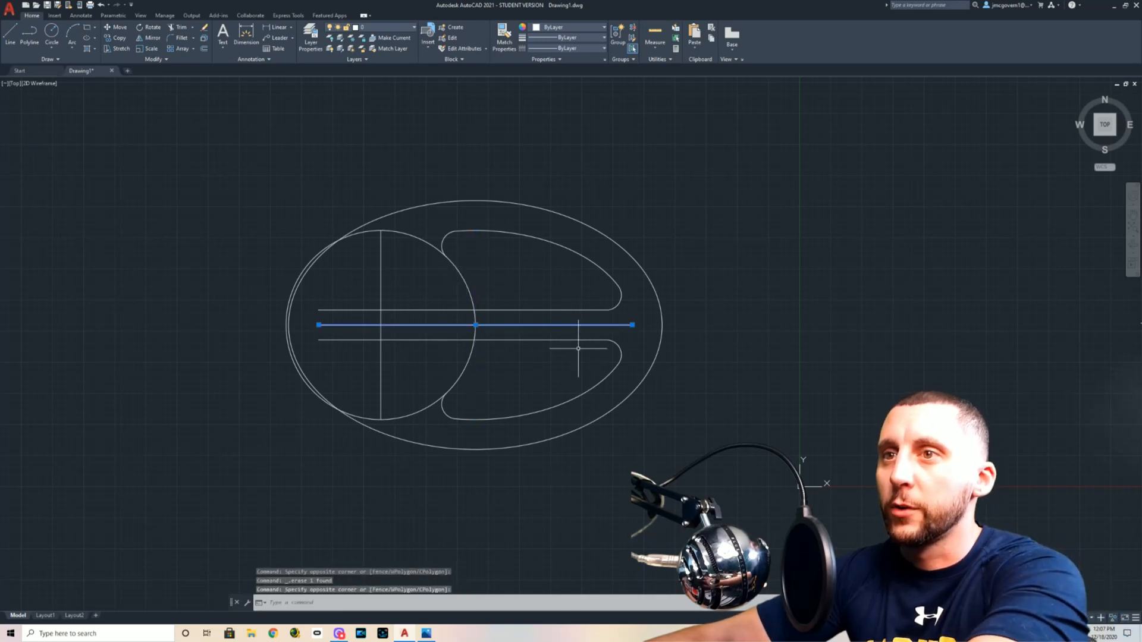
key(Delete)
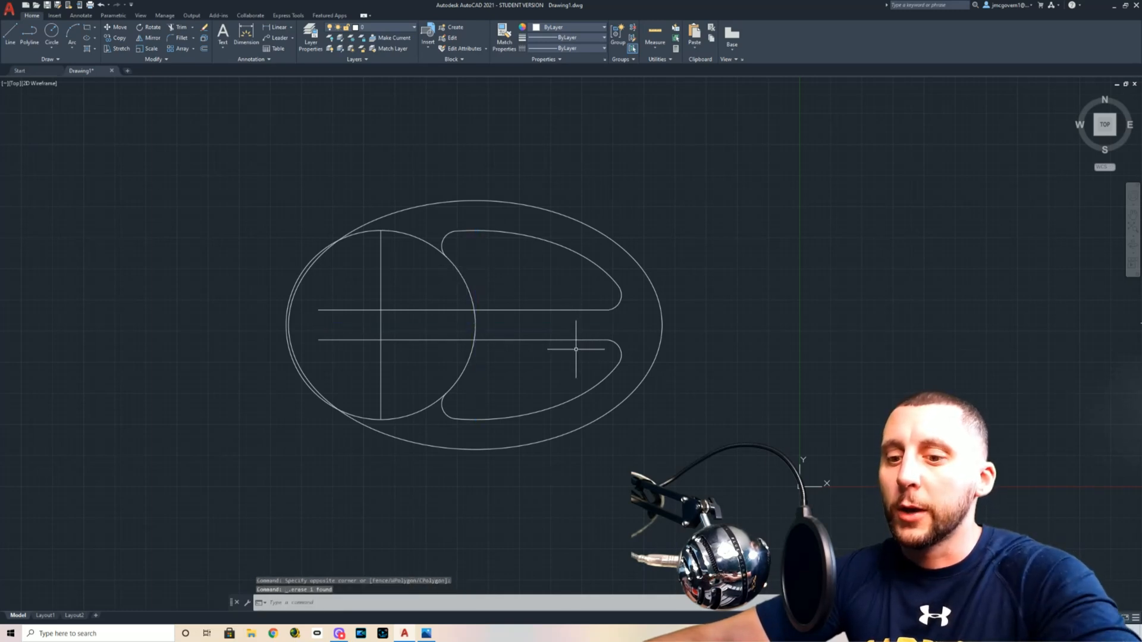
key(ctrl+z)
- Shorten the horizontal centreline by moving its right endpoint back inside the R38 circle
click(613, 324)
click(632, 325)
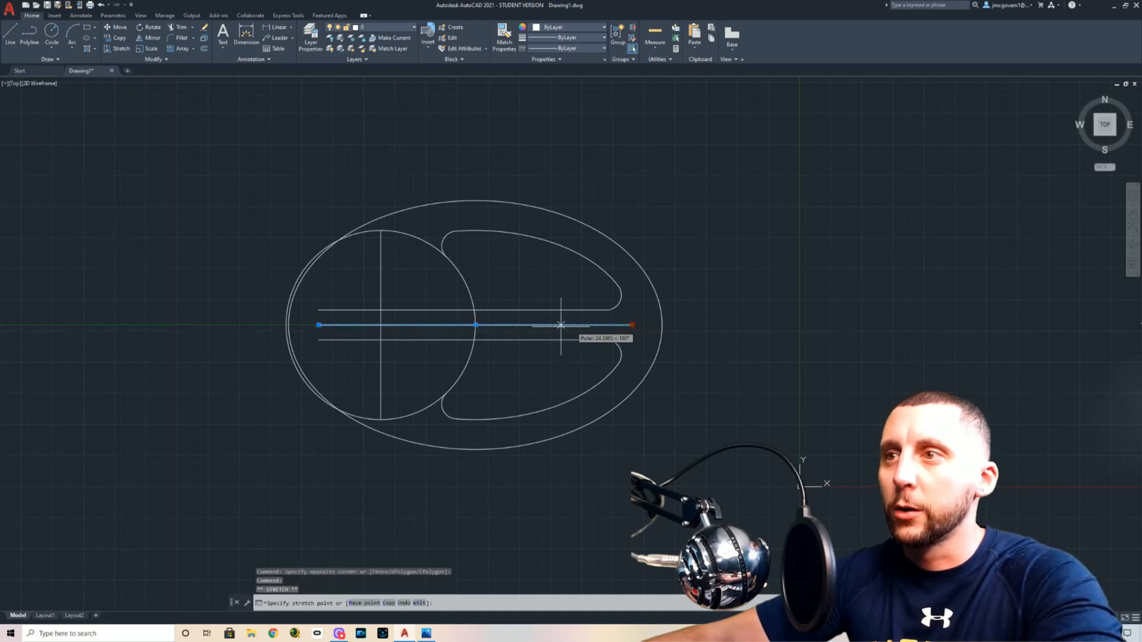
click(451, 325)
key(Escape)
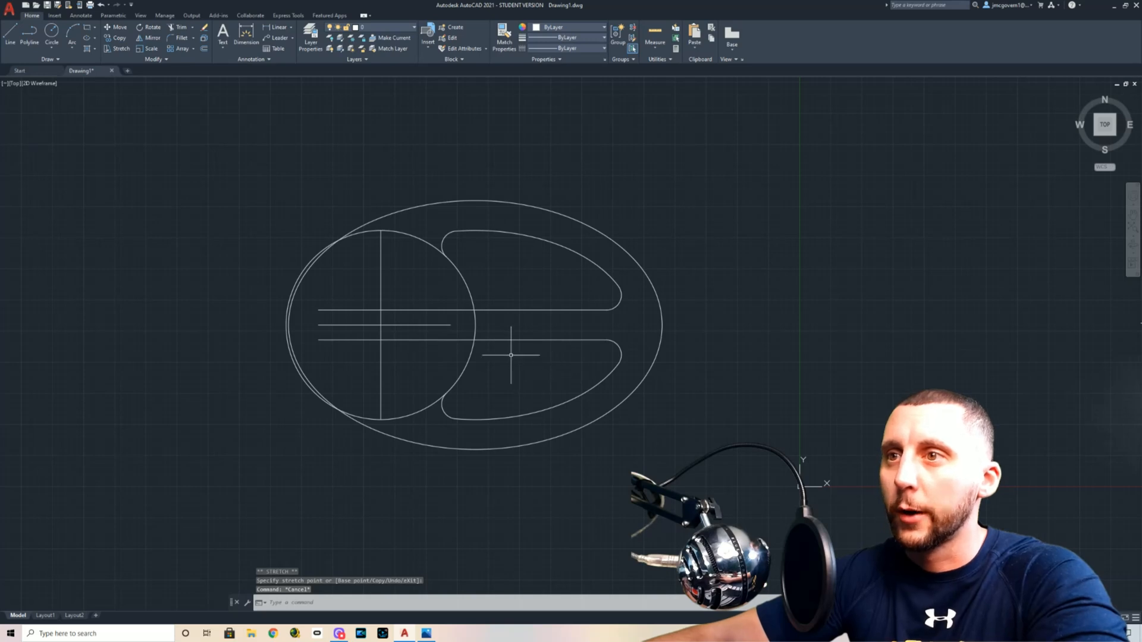
- Trim the R38 circle between the rib lines and beside the openings, and delete its remaining left half
text(tr)
key(Return)
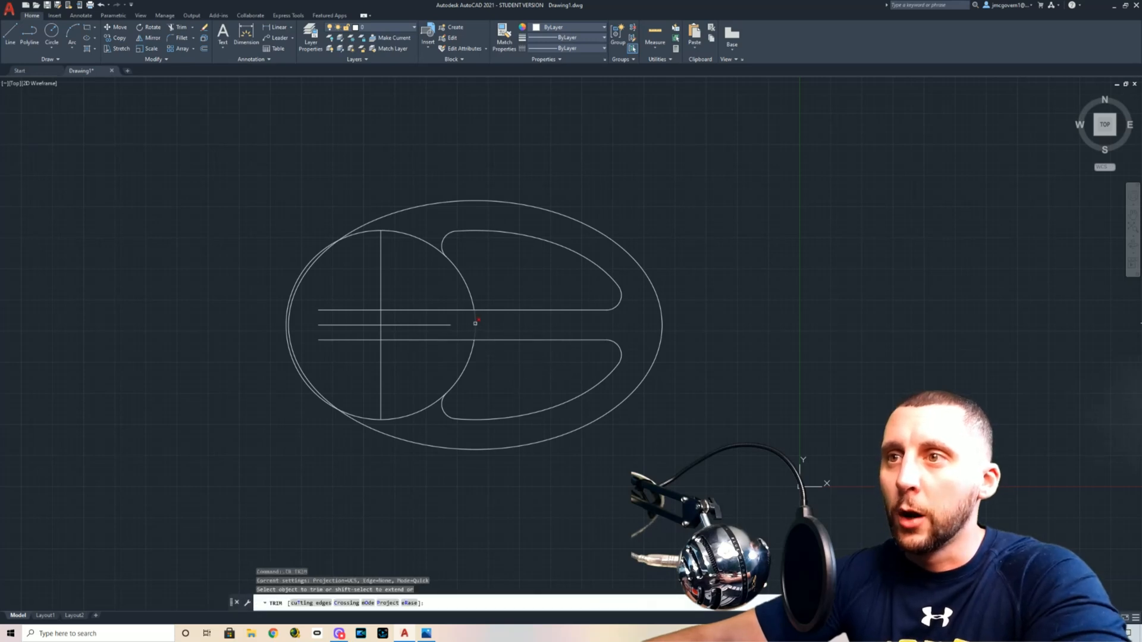
click(474, 325)
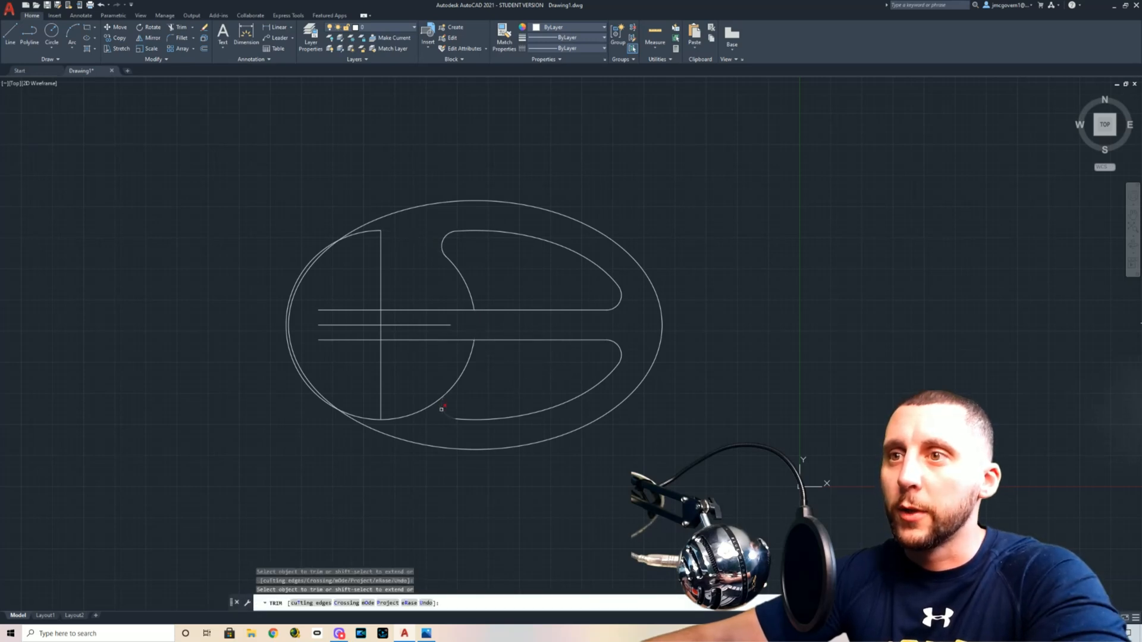
key(Escape)
click(374, 416)
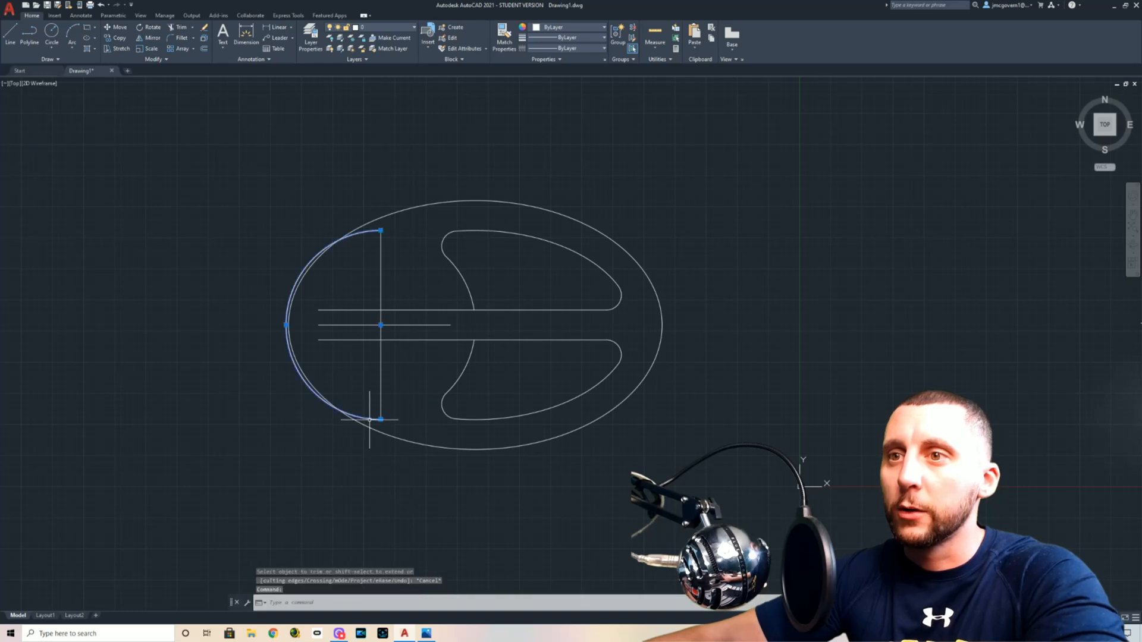
key(Delete)
- Trim both rib lines between the vertical hub centreline and the curved edges of the openings
text(t)
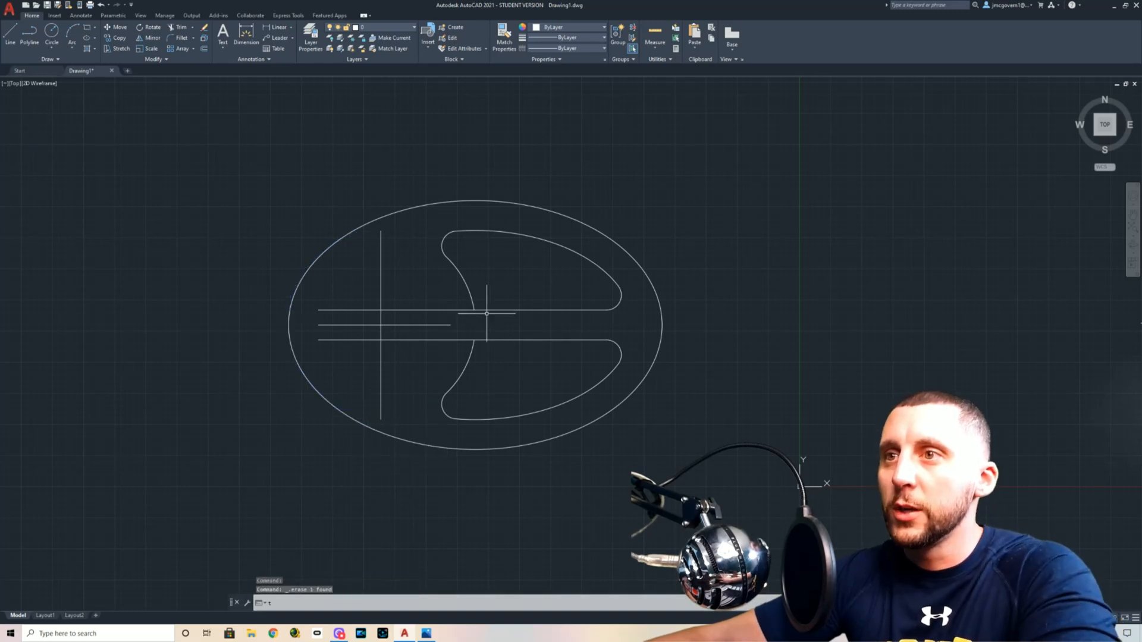
text(r)
key(Return)
click(459, 311)
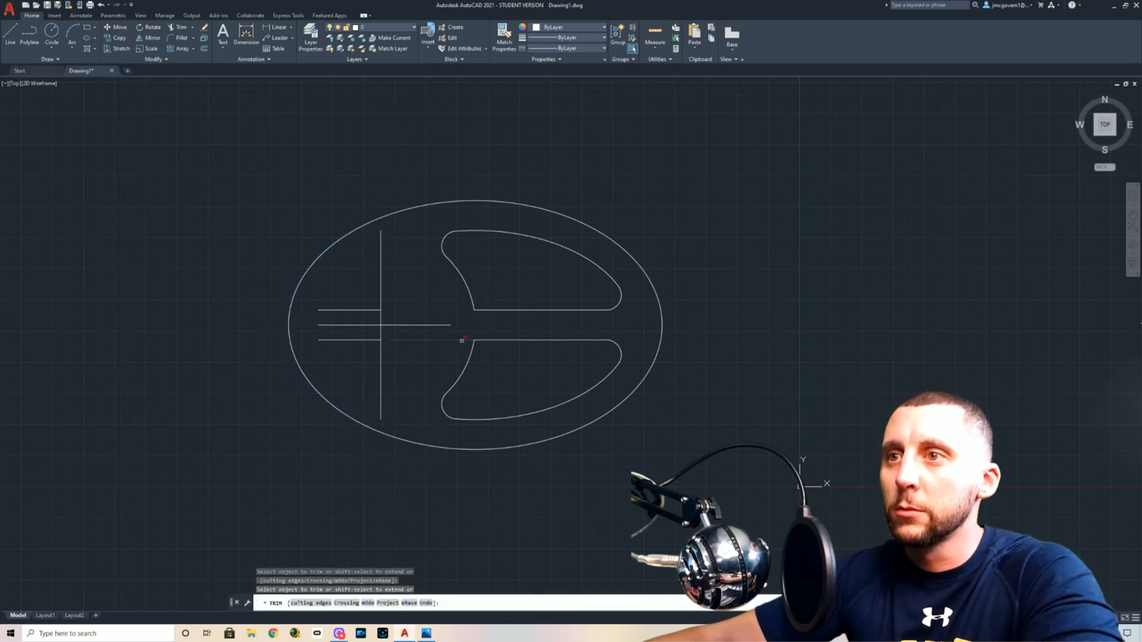
key(Escape)
- Fillet the inner left corner of both openings, where the curved edge meets the rib line, with radius 6
text(fill)
key(Return)
text(r)
key(Return)
text(6)
key(Return)
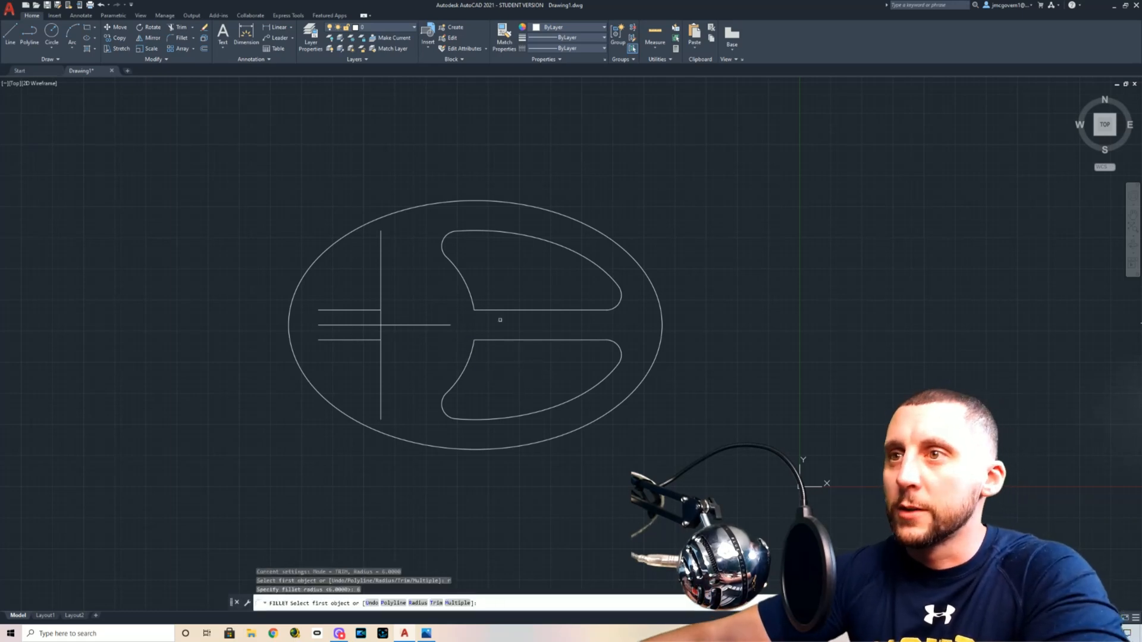
click(468, 295)
click(497, 310)
key(Return)
click(493, 340)
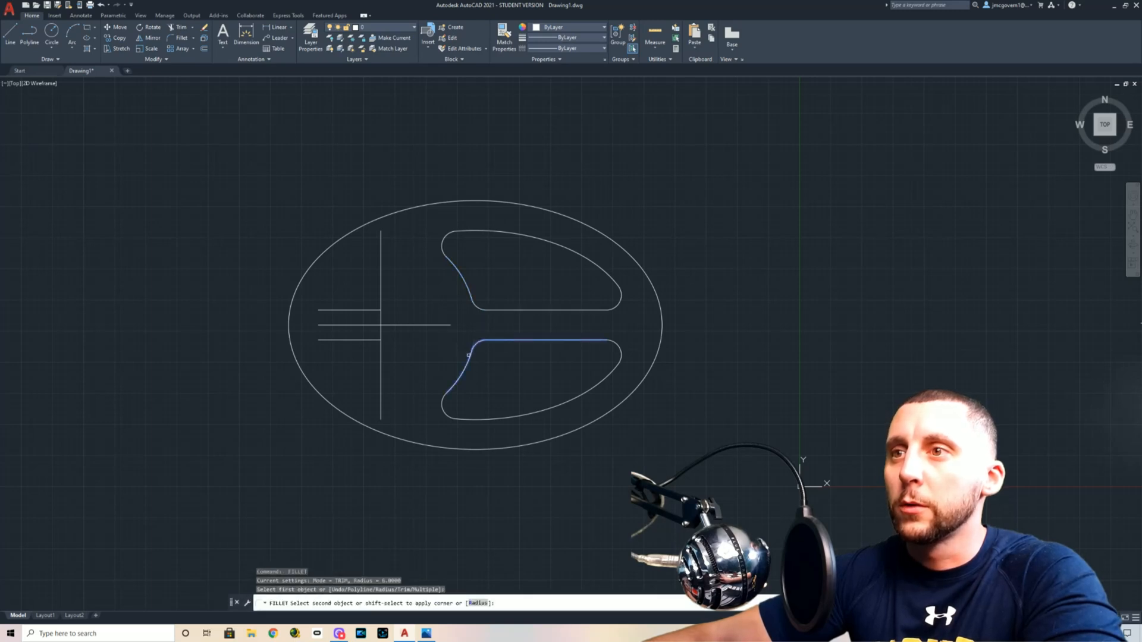
key(Escape)
- Delete the two leftover rib line stubs left of the vertical hub centreline, keeping the horizontal centreline
click(420, 317)
click(404, 342)
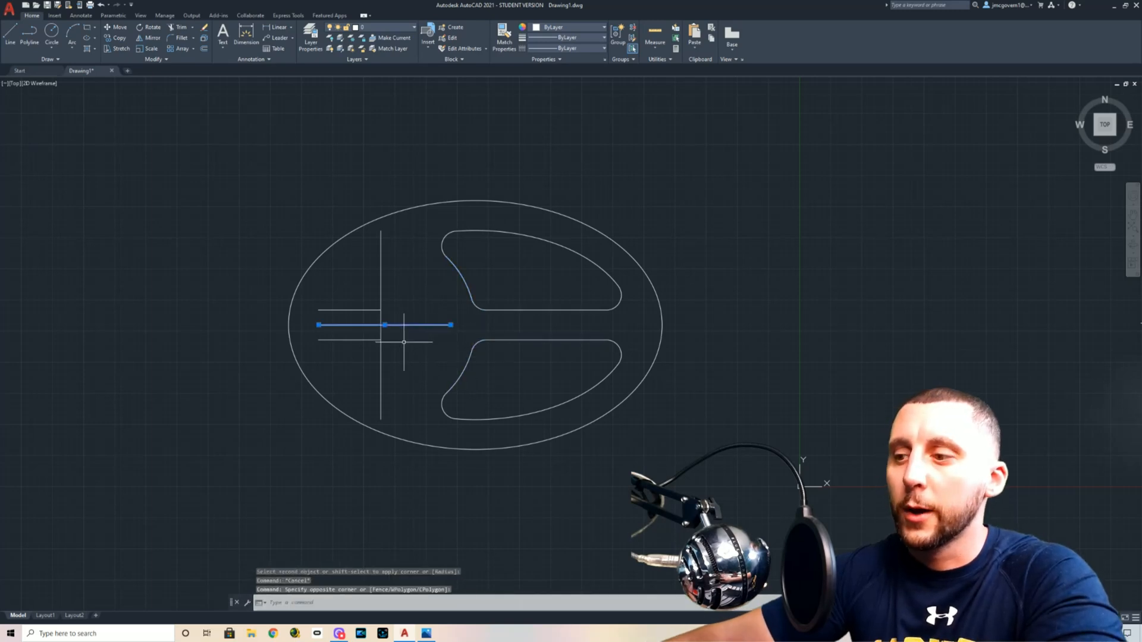
key(Escape)
click(365, 338)
click(350, 354)
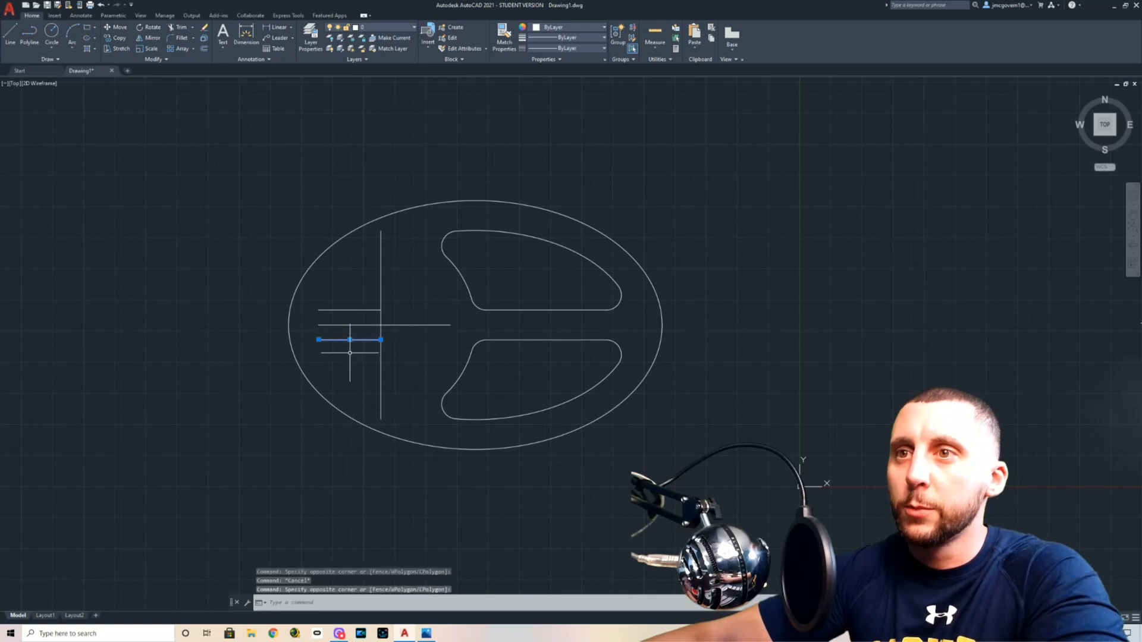
click(357, 318)
click(346, 295)
key(Delete)
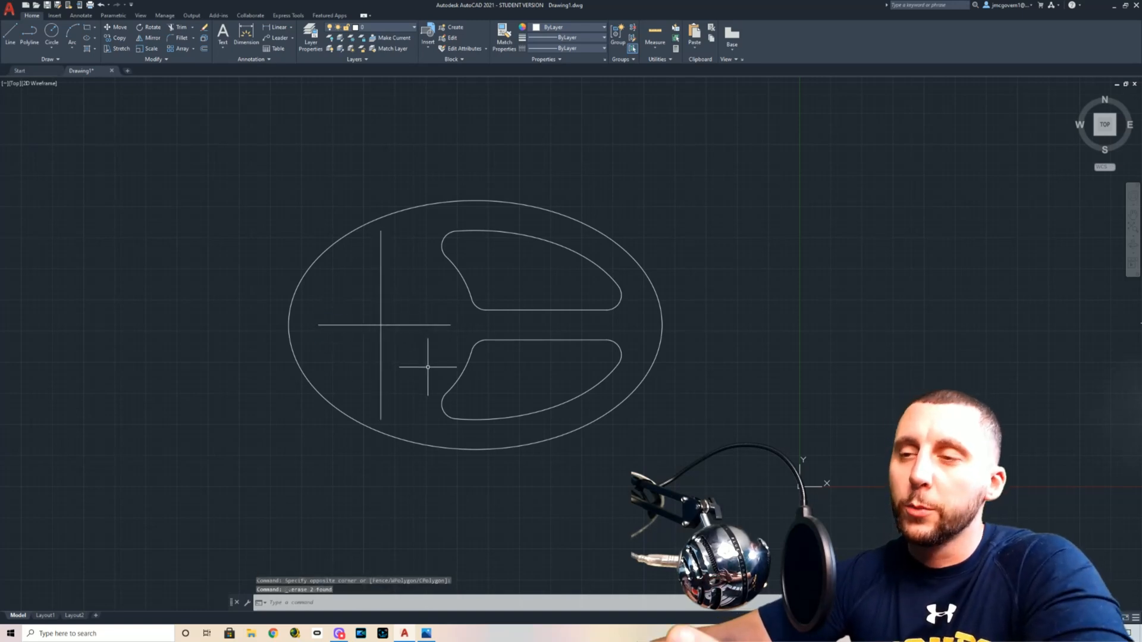
- Check the hub dimensions in the reference photo and draw a 50 diameter circle at the intersection of the centrelines
key(alt+Tab)
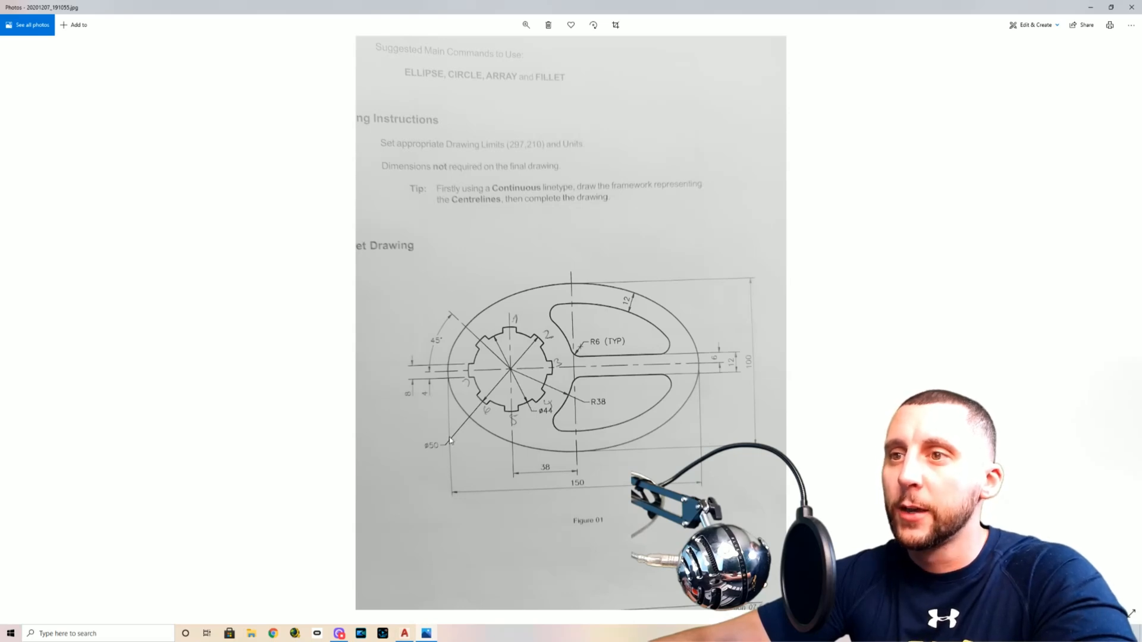
key(alt+Tab)
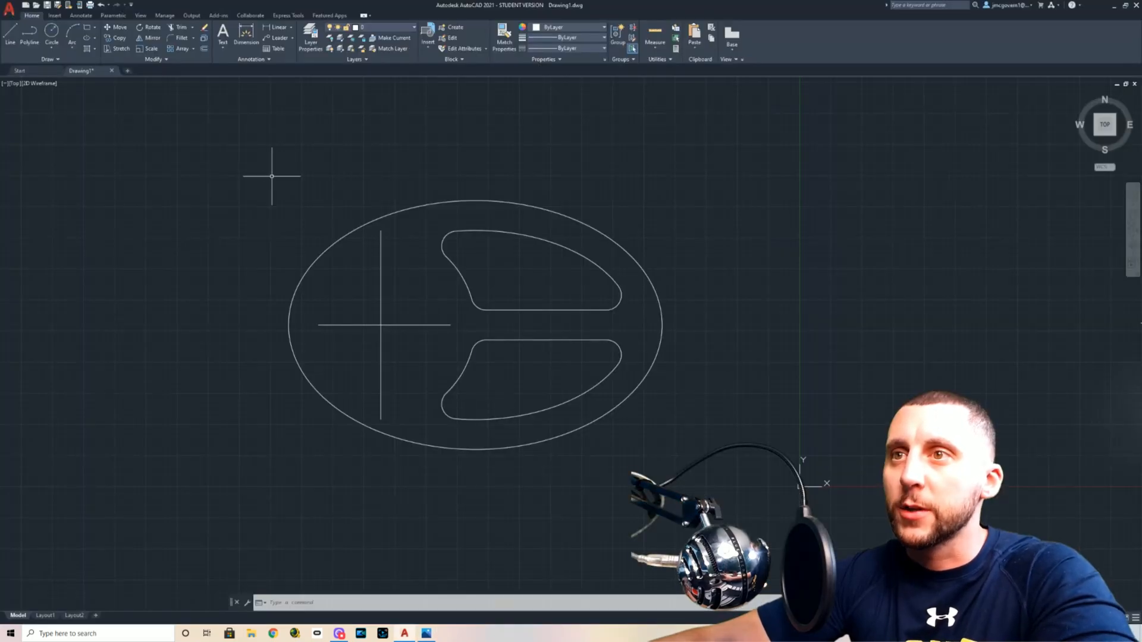
click(52, 47)
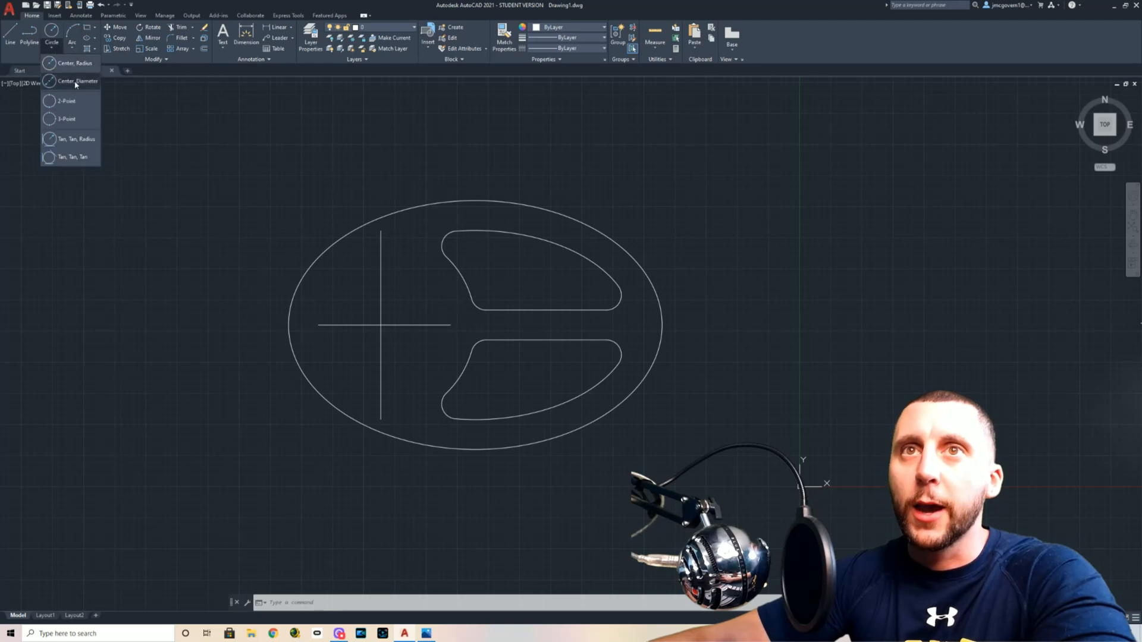
click(75, 82)
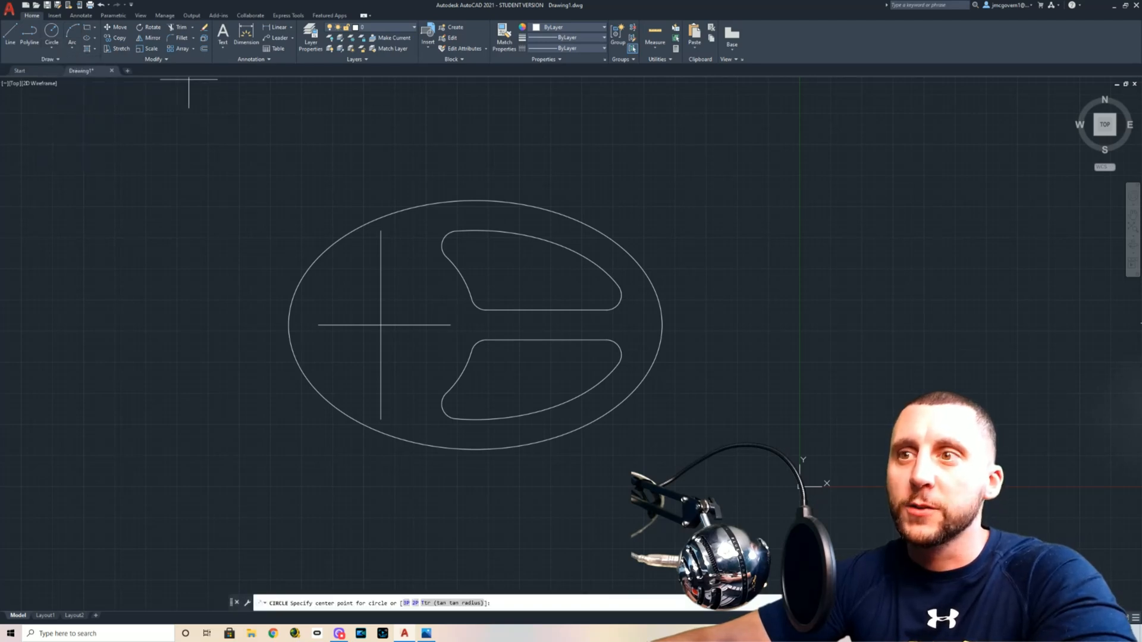
click(381, 325)
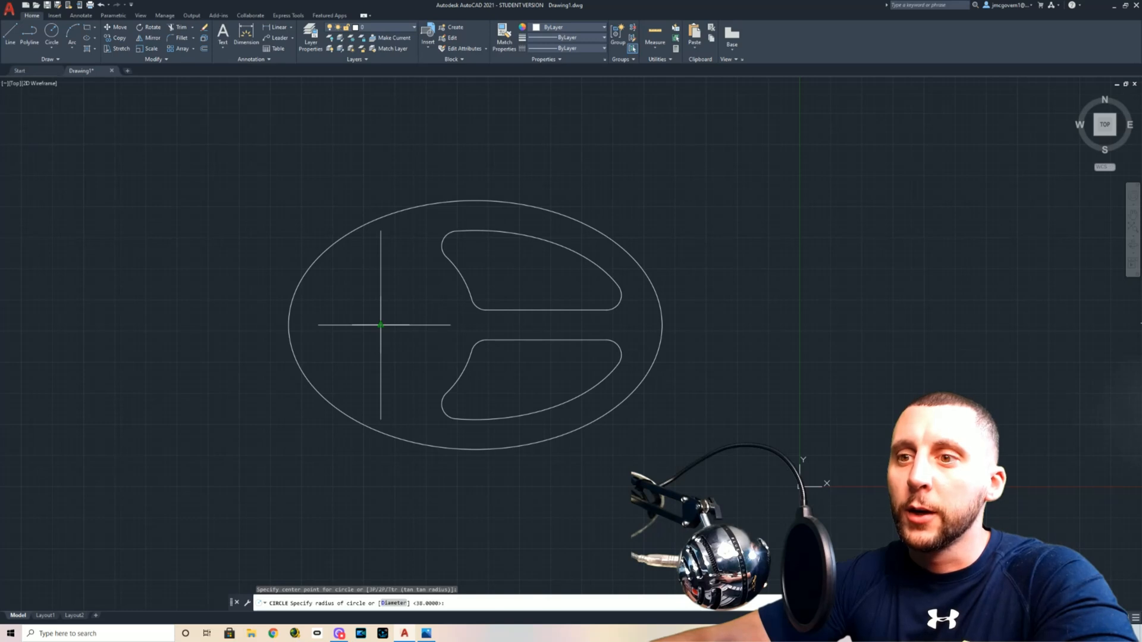
click(391, 603)
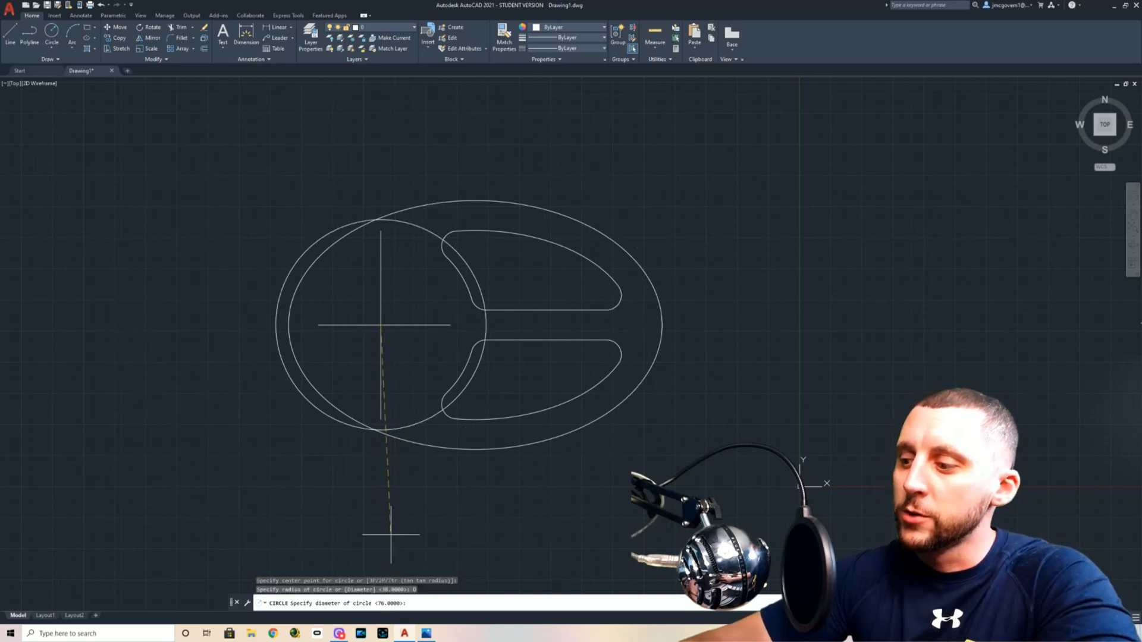
text(50)
key(Return)
- Draw a concentric 44 diameter circle at the hub centre
key(Return)
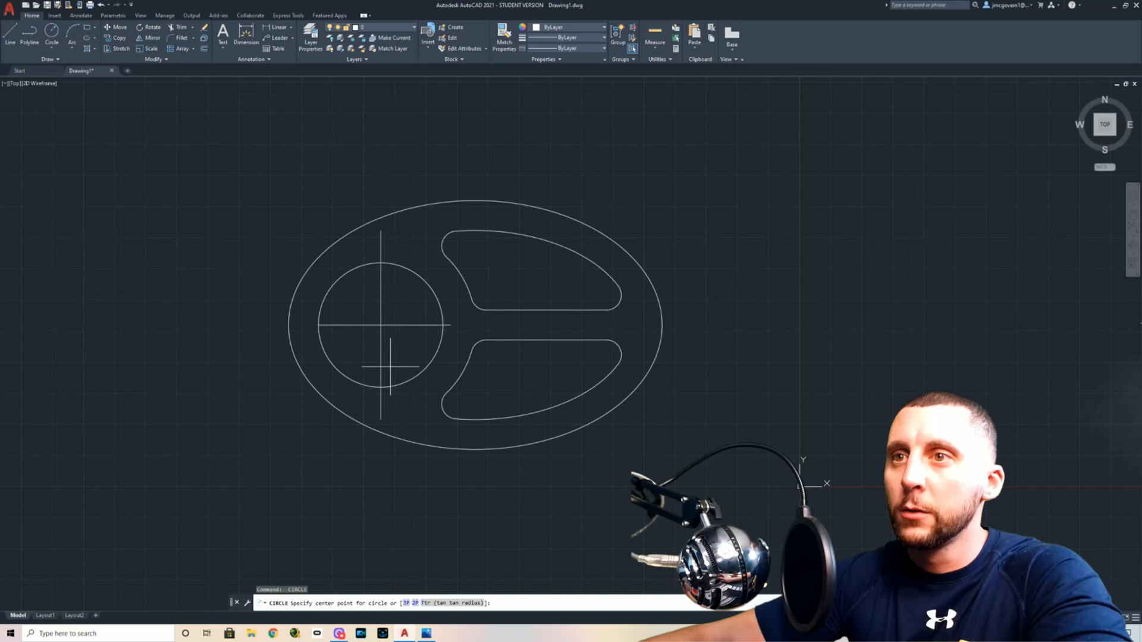
click(380, 325)
text(d)
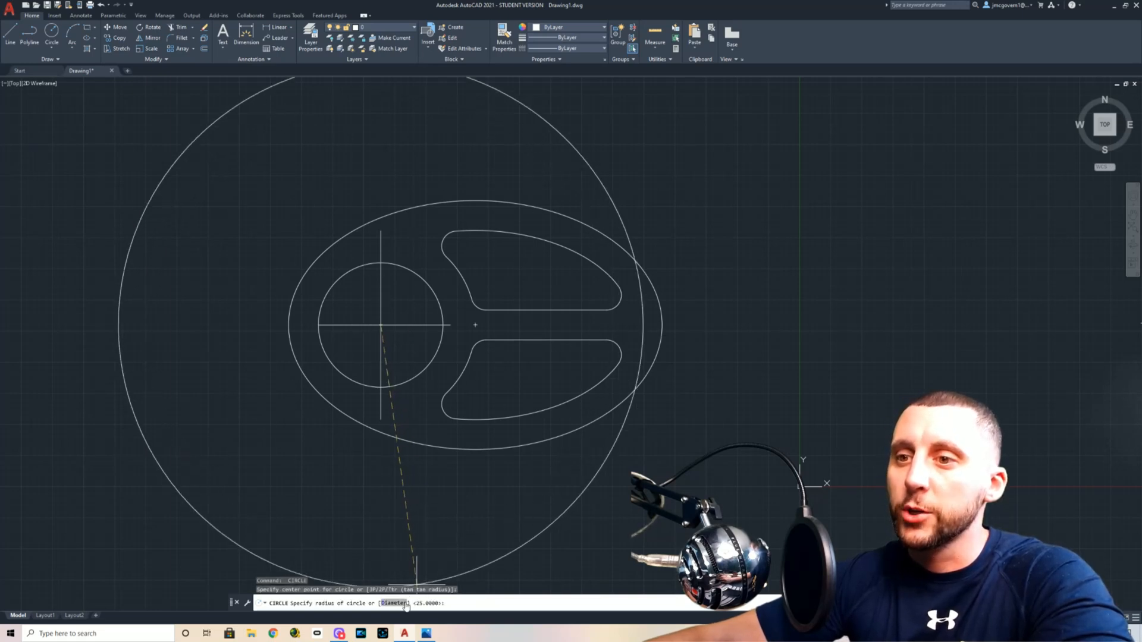
key(Return)
text(44)
key(Return)
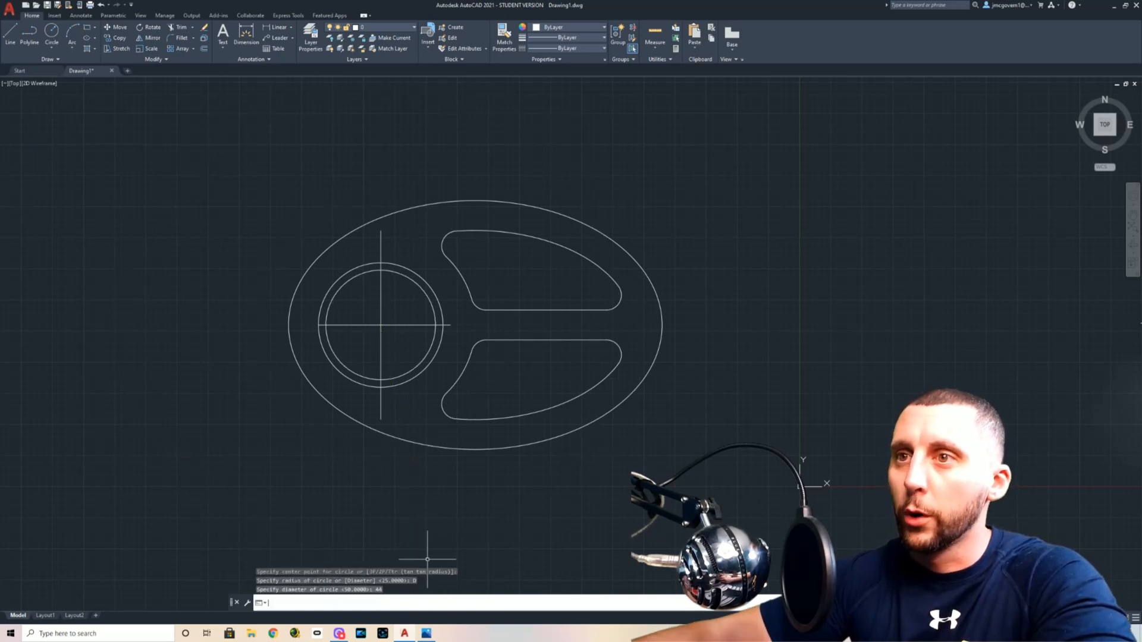
- Check the notch width in the reference photo and offset the horizontal hub centreline by 4 to both sides
scroll(416, 351, up, 2)
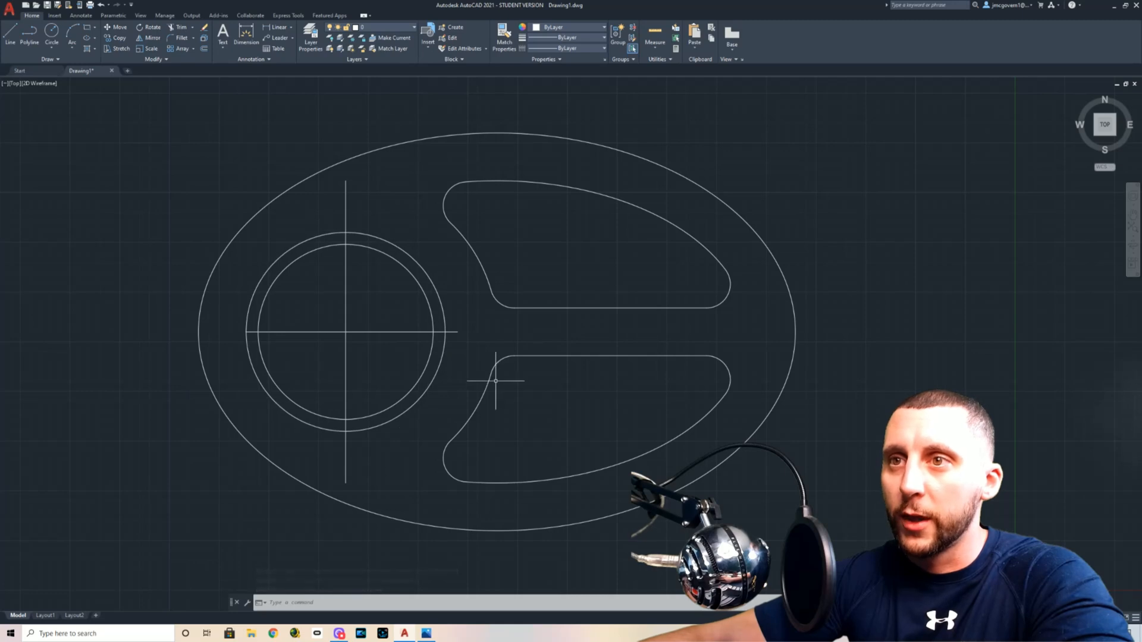
key(alt+Tab)
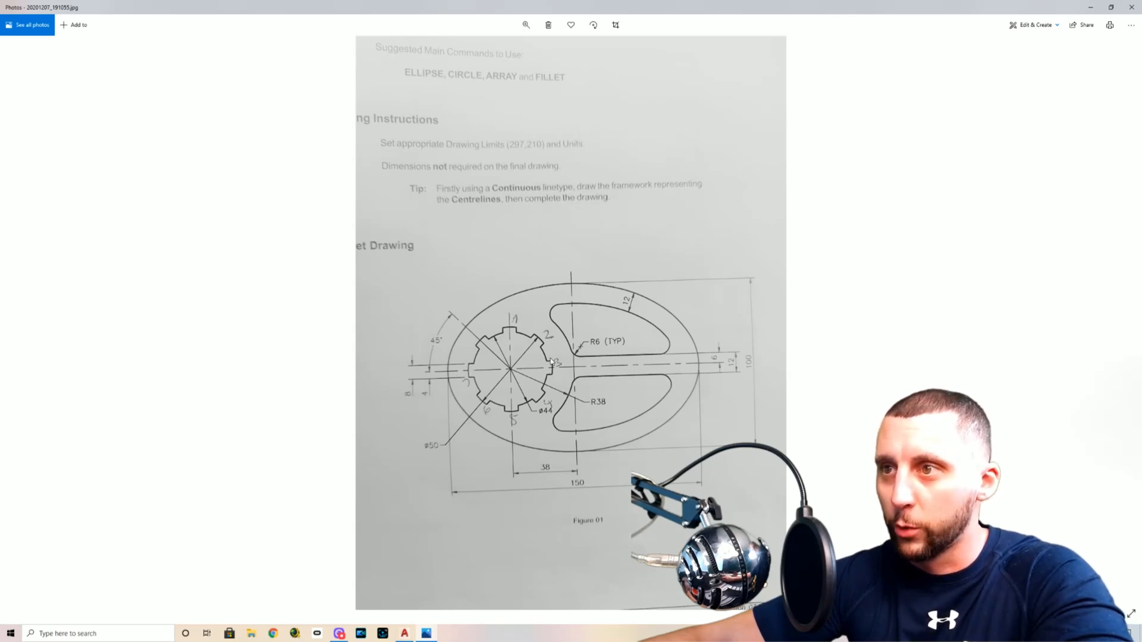
key(alt+Tab)
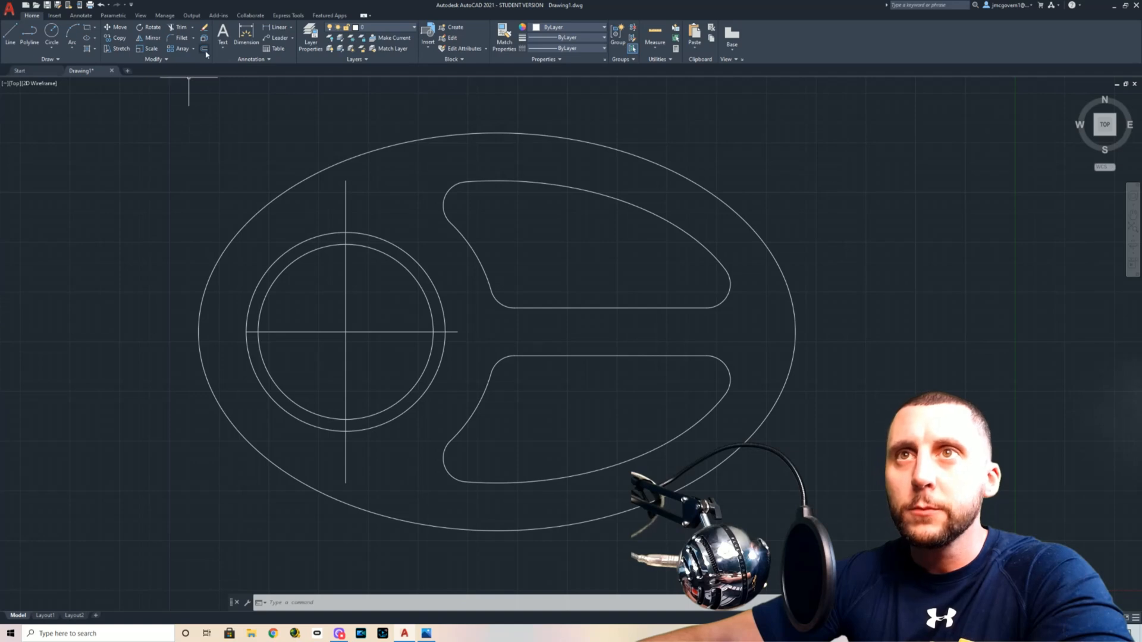
click(204, 49)
text(4)
key(Return)
click(389, 331)
click(391, 321)
click(390, 332)
click(388, 352)
key(Escape)
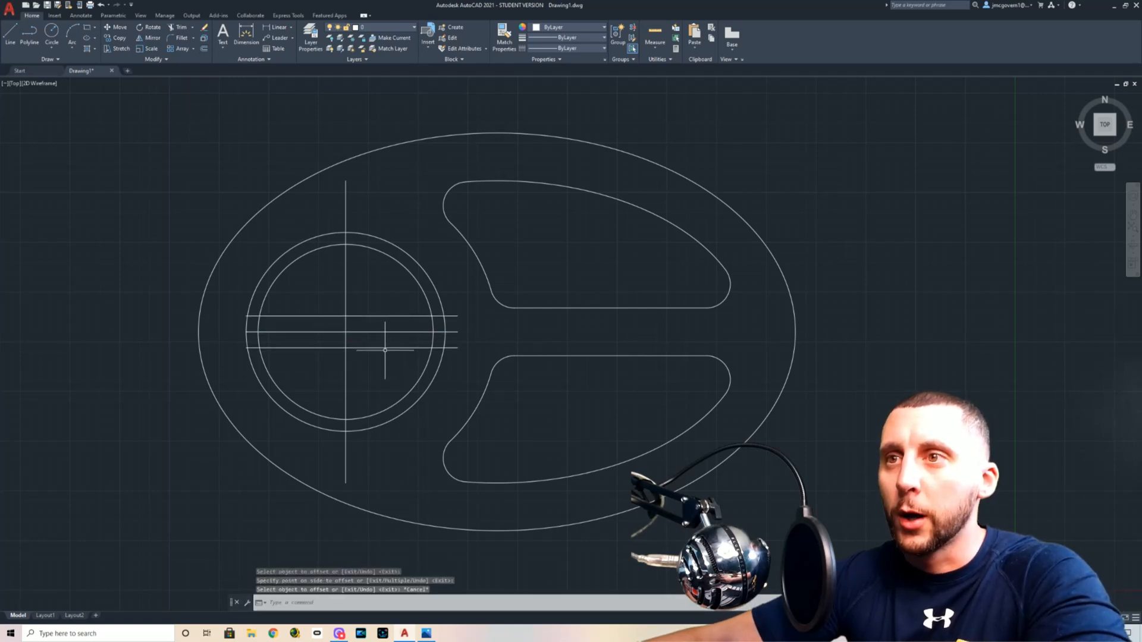
- Trim the three horizontal lines to the ring between the hub circles on the right side and delete their left halves
text(tr)
key(Return)
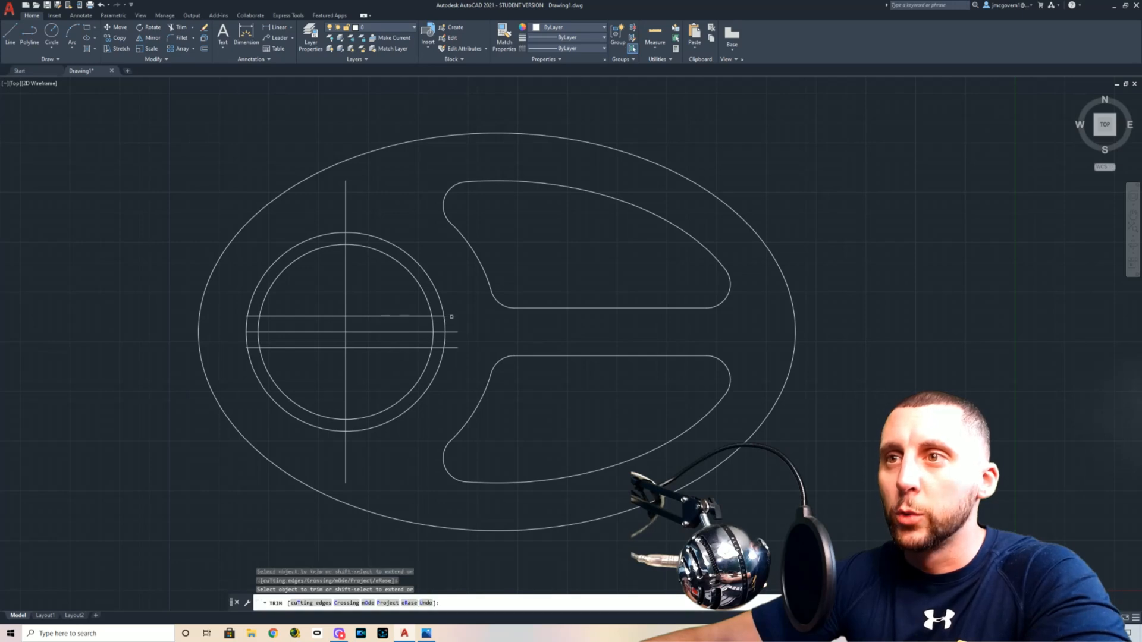
drag(415, 351, 392, 306)
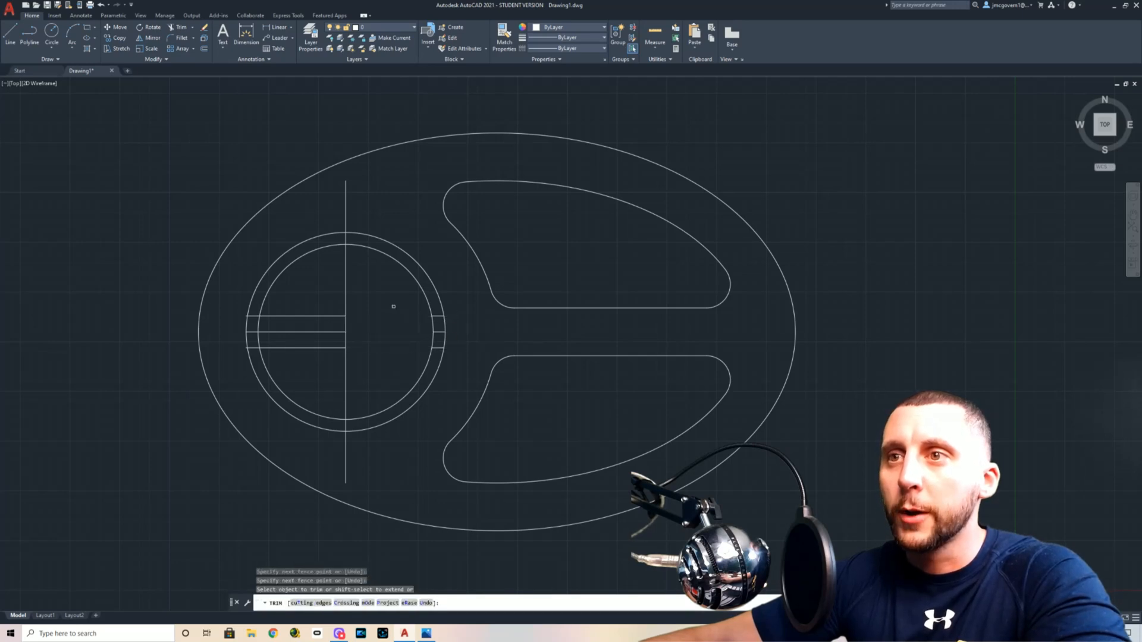
key(Escape)
click(311, 305)
click(301, 354)
key(Delete)
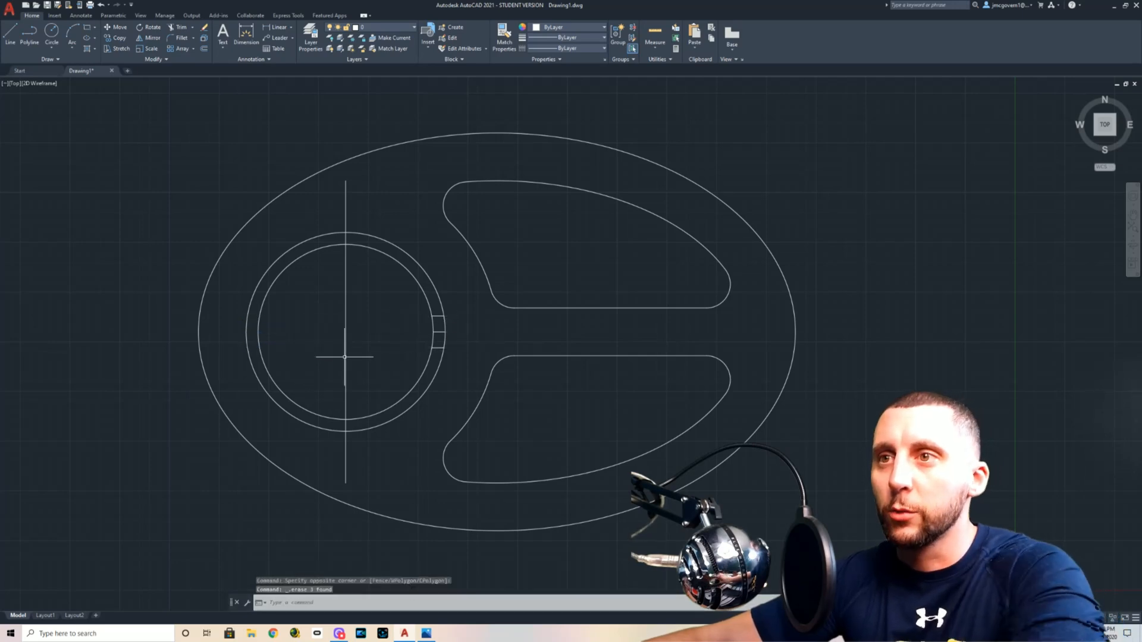
- Delete the short middle line in the ring and trim both hub circles to leave a single notch outline on the right
click(439, 331)
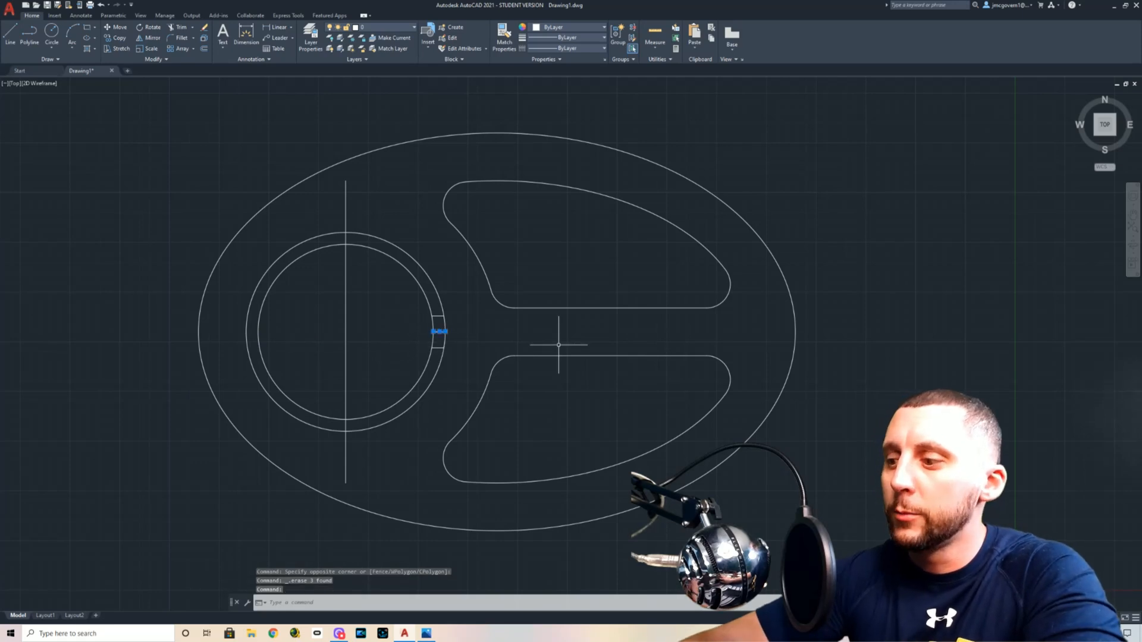
key(Delete)
text(tr)
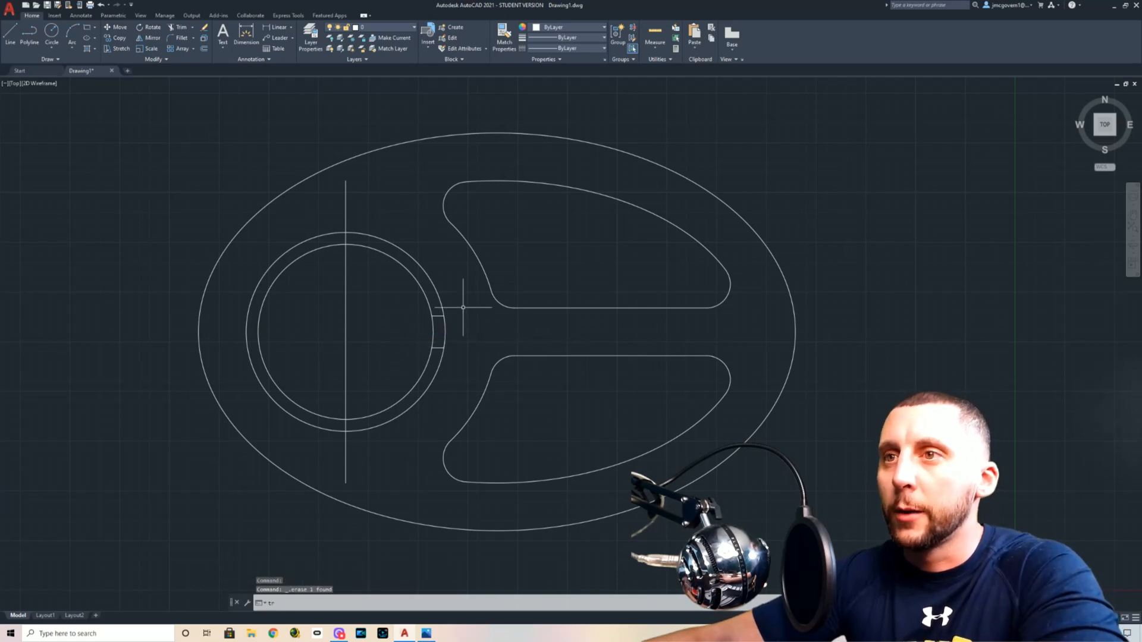
key(Return)
click(433, 285)
click(329, 235)
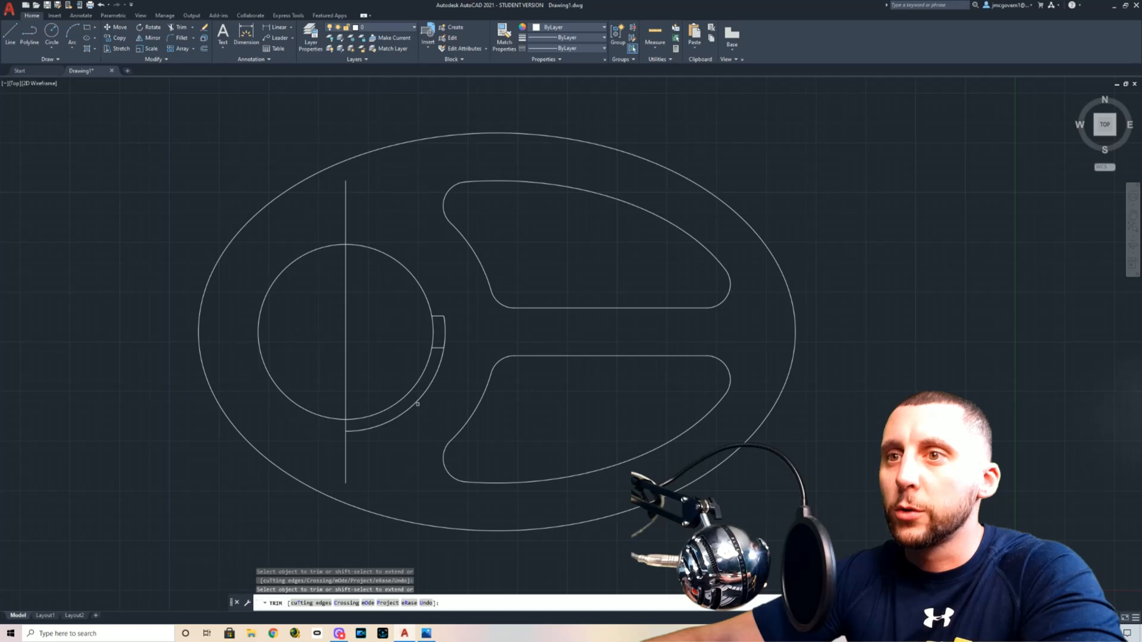
click(433, 331)
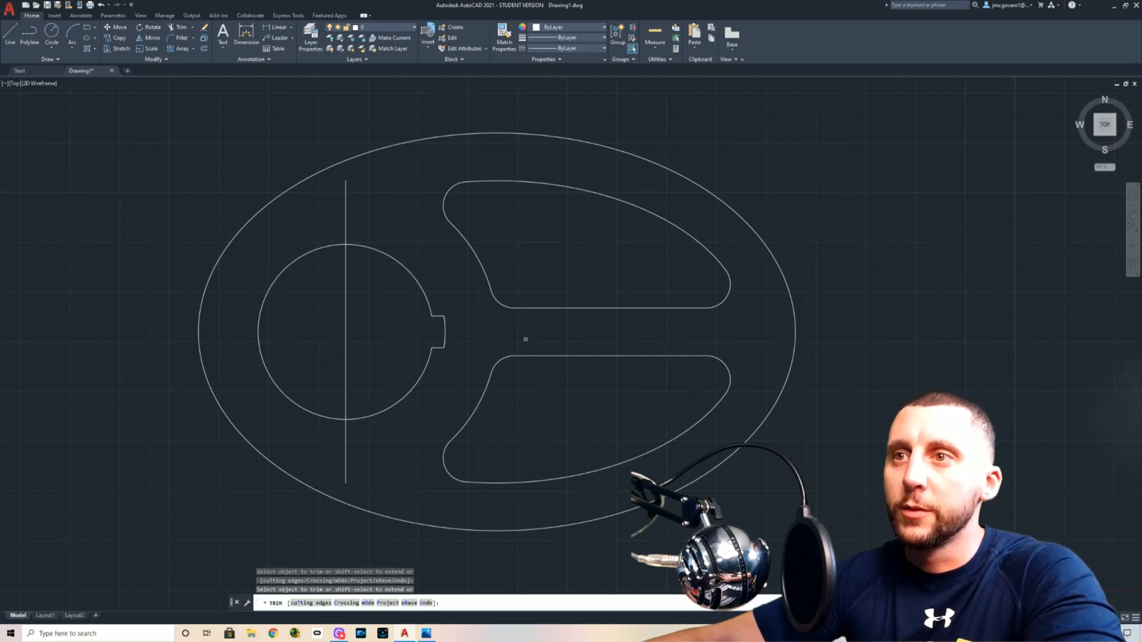
key(Escape)
- Undo the notch trims and deletions back to the two full hub circles crossed by three horizontal lines
click(457, 299)
click(428, 356)
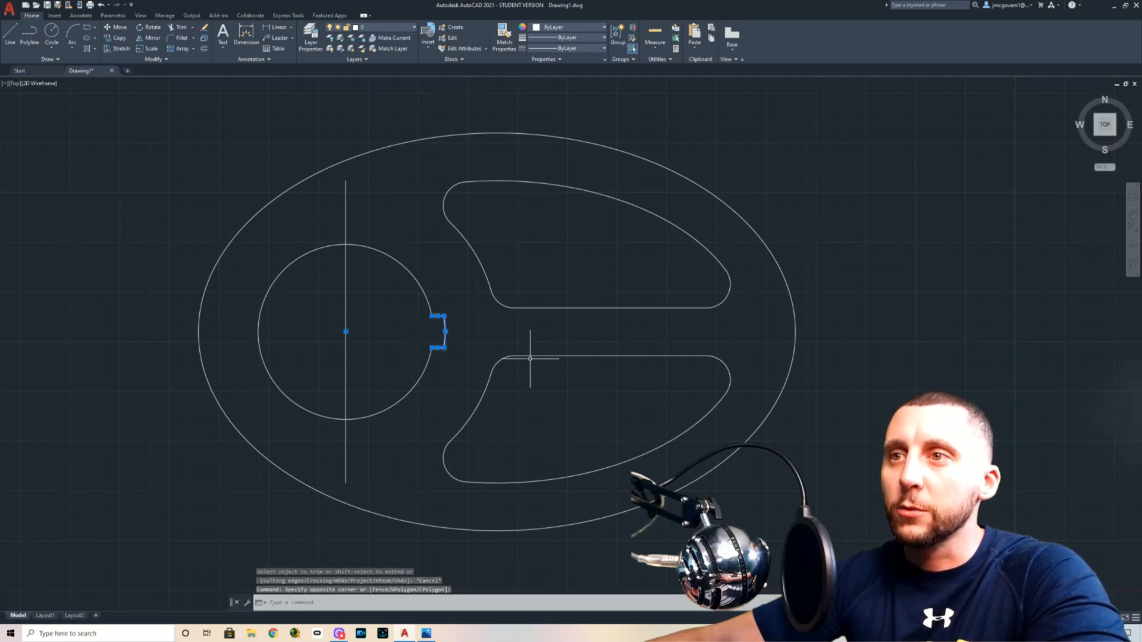
key(Escape)
key(ctrl+z)
key(ctrl+z)
key(ctrl+z)
key(ctrl+z)
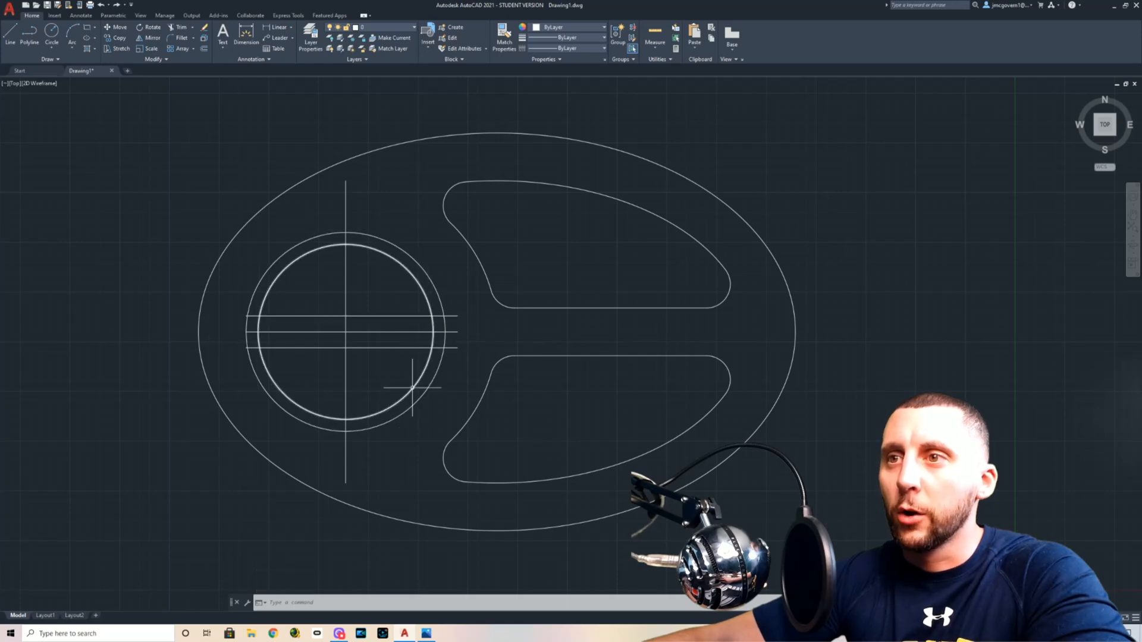
key(ctrl+z)
key(Escape)
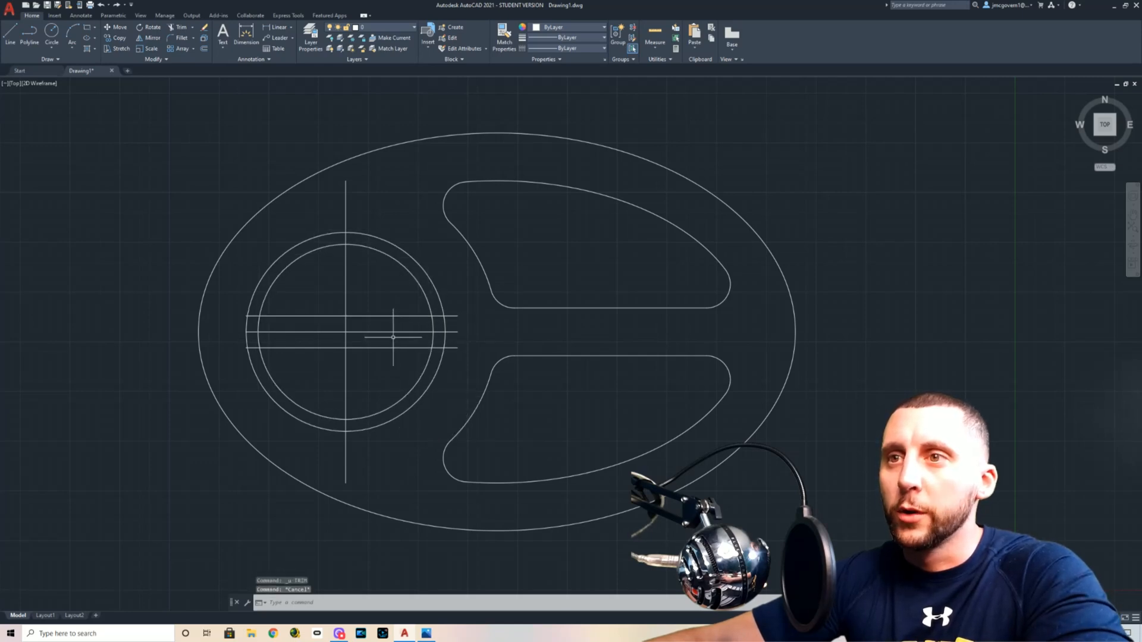
- Trim the three horizontal lines to the ring between the hub circles on the right side and erase their remaining left halves
text(tr)
key(Return)
click(472, 313)
click(448, 358)
click(452, 345)
click(454, 301)
click(383, 305)
click(369, 356)
key(Escape)
click(330, 314)
click(323, 363)
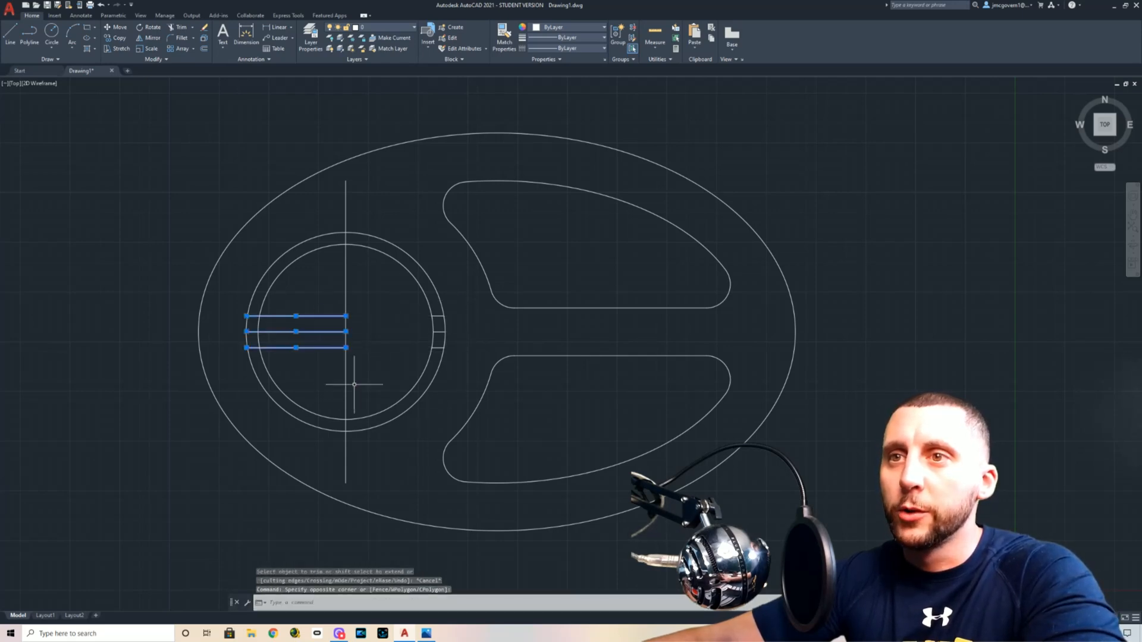
key(Delete)
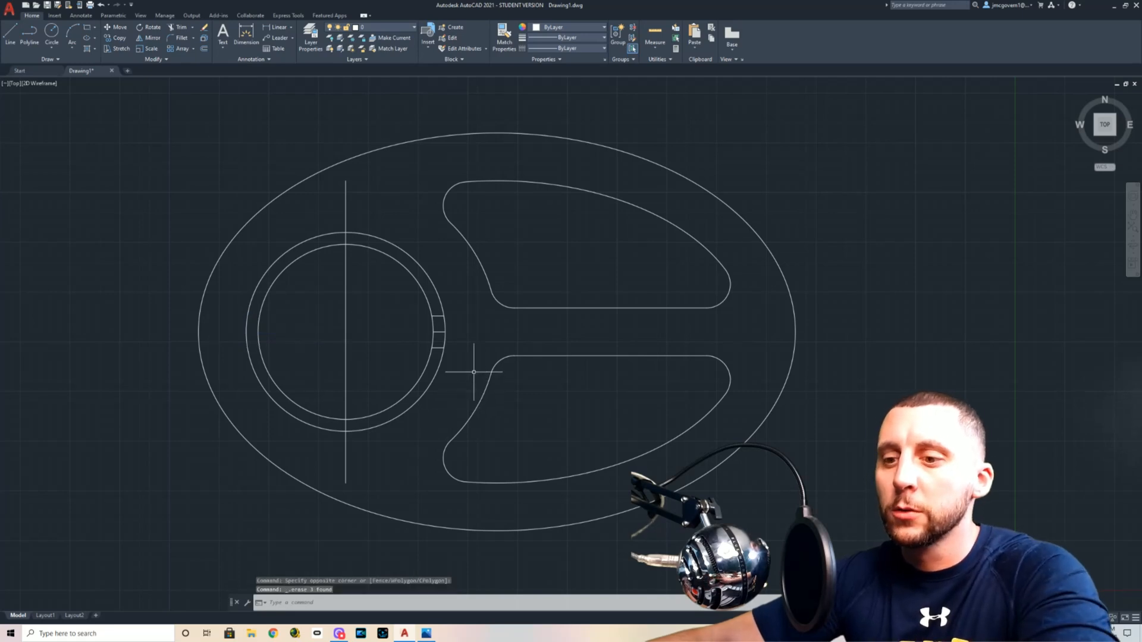
- Trim the outer hub circle down to the short arc closing the right-hand notch and delete the middle line inside it
text(tr)
key(Return)
click(440, 300)
click(292, 245)
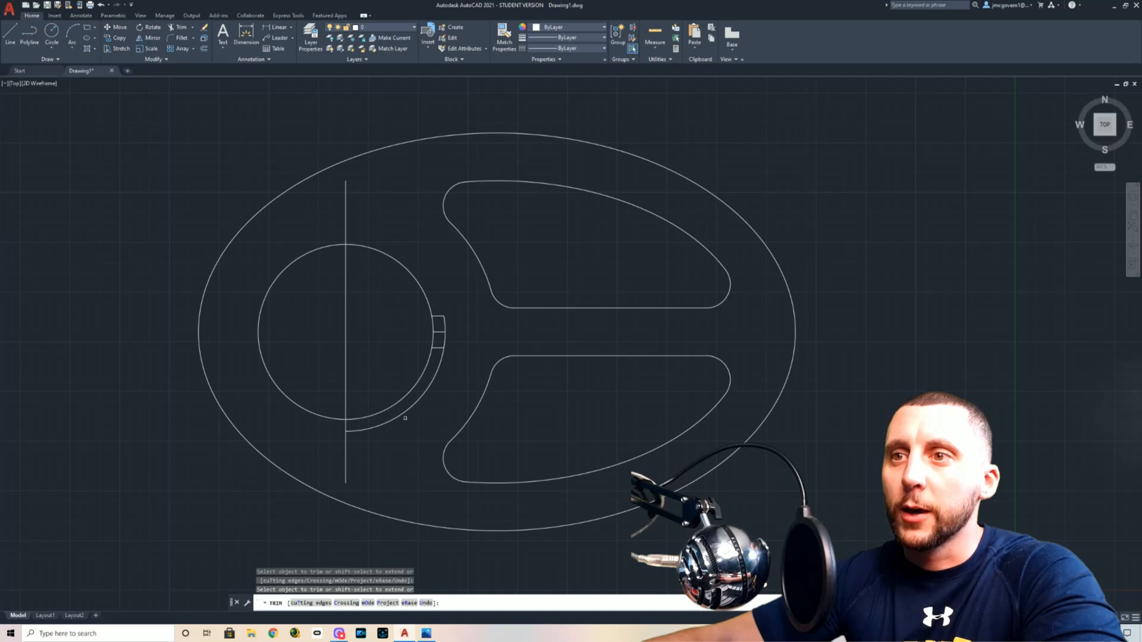
key(Escape)
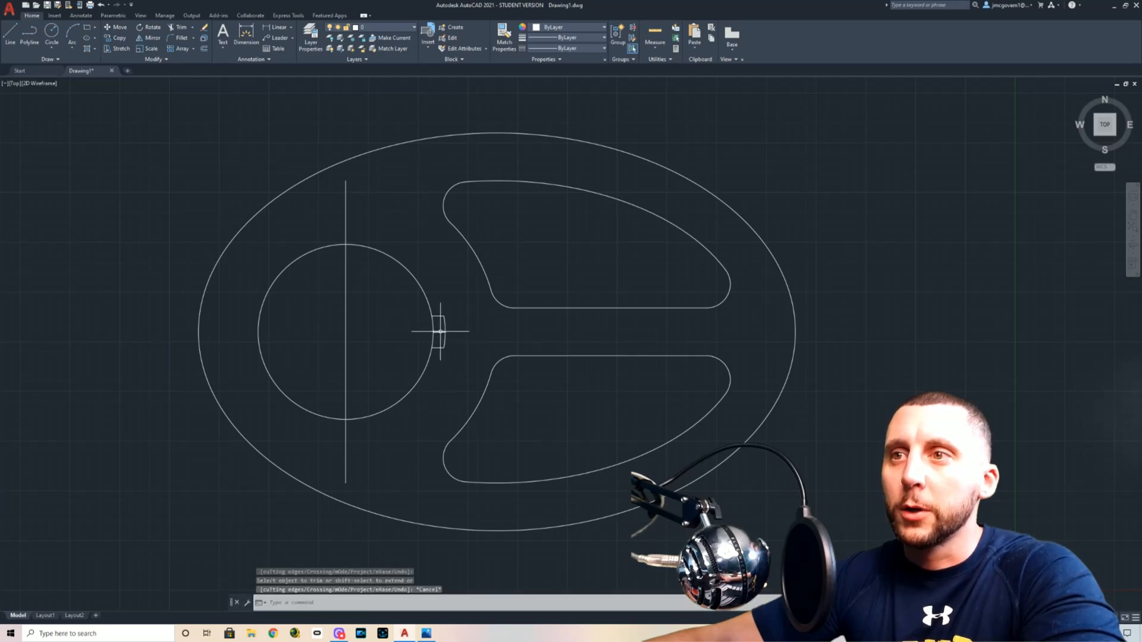
click(437, 331)
key(Delete)
text(tr)
key(Return)
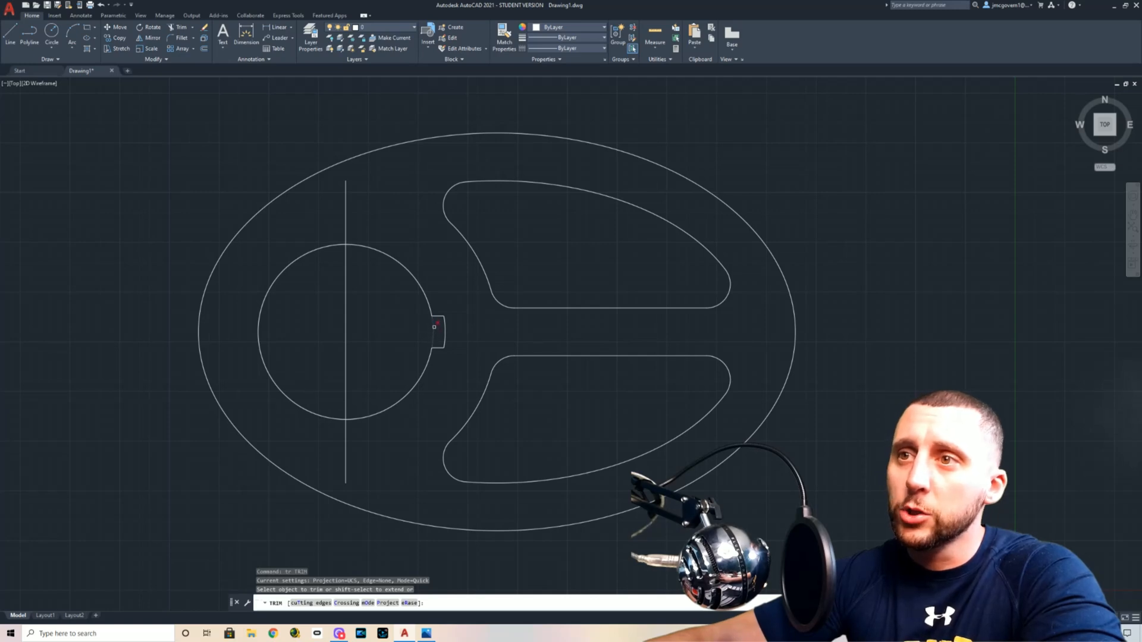
key(Escape)
- Create a polar array of the notch's two short lines and outer arc about the hub circle's centre
click(459, 305)
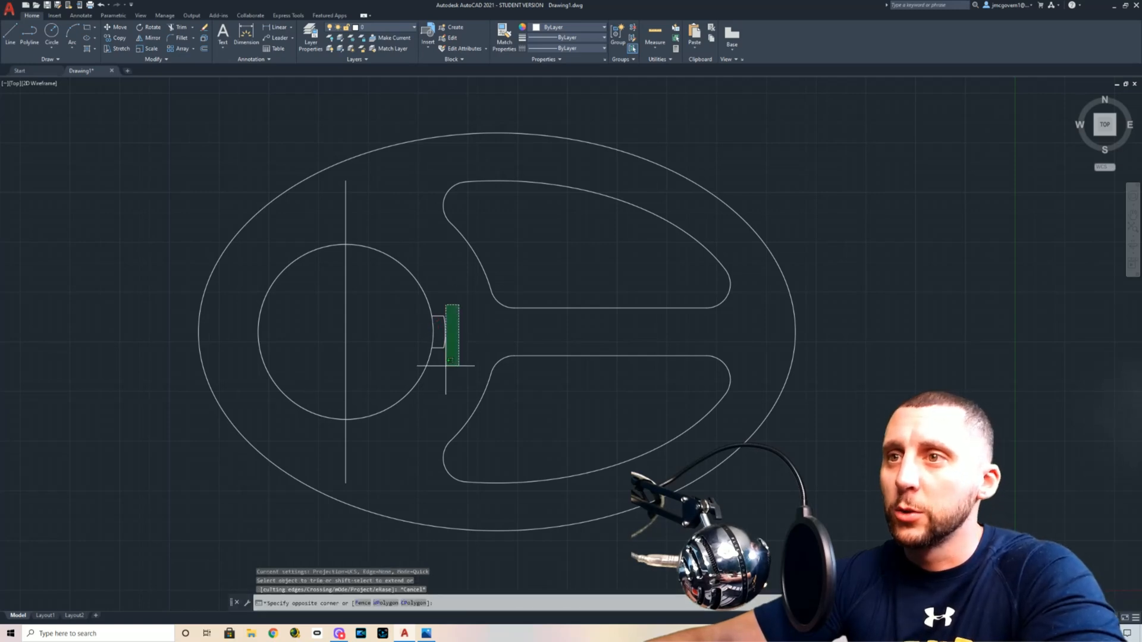
click(441, 368)
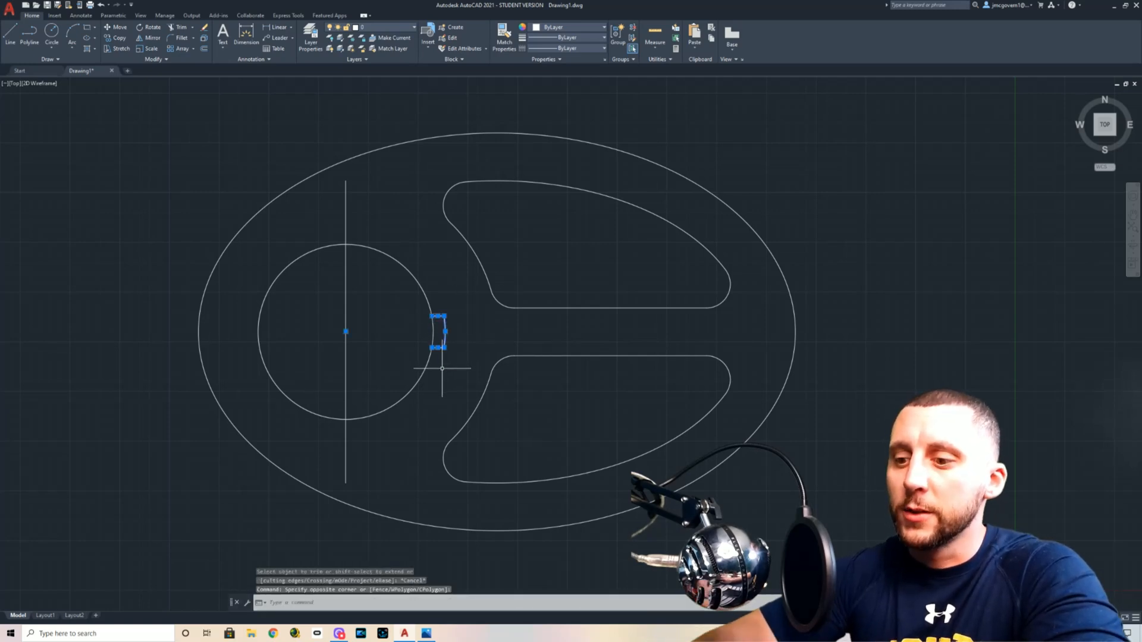
text(arra)
key(Return)
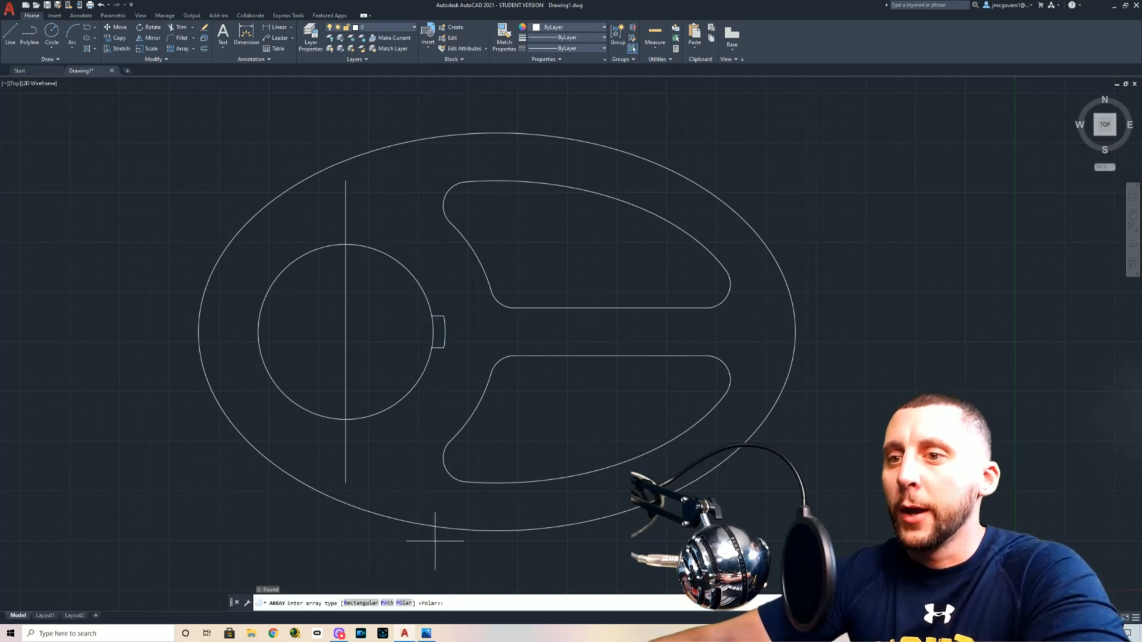
click(406, 603)
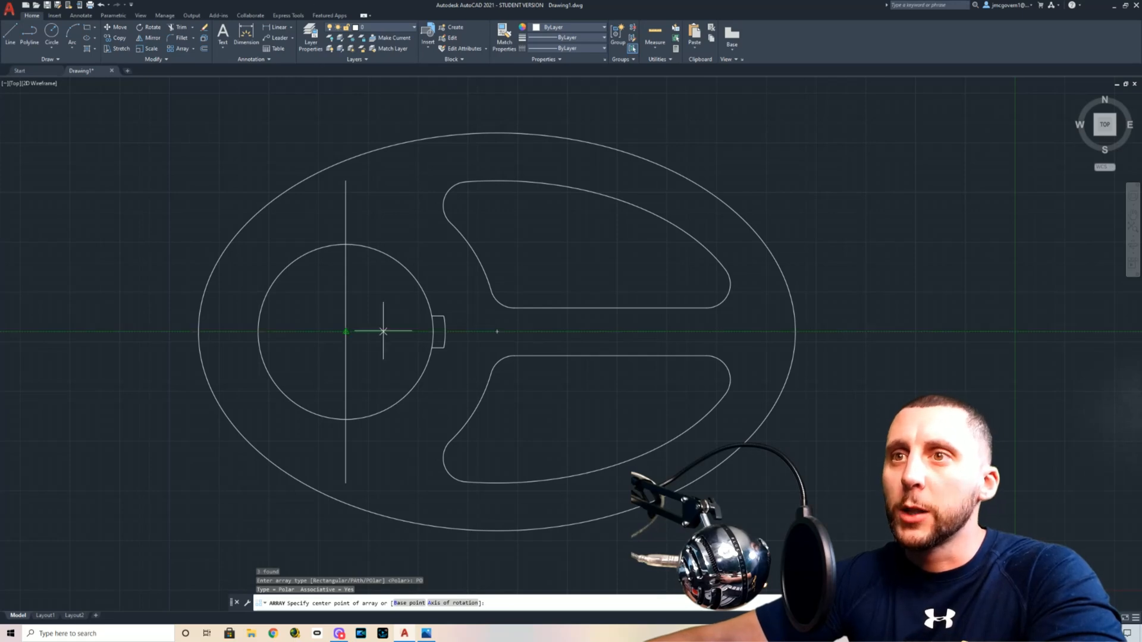
click(346, 331)
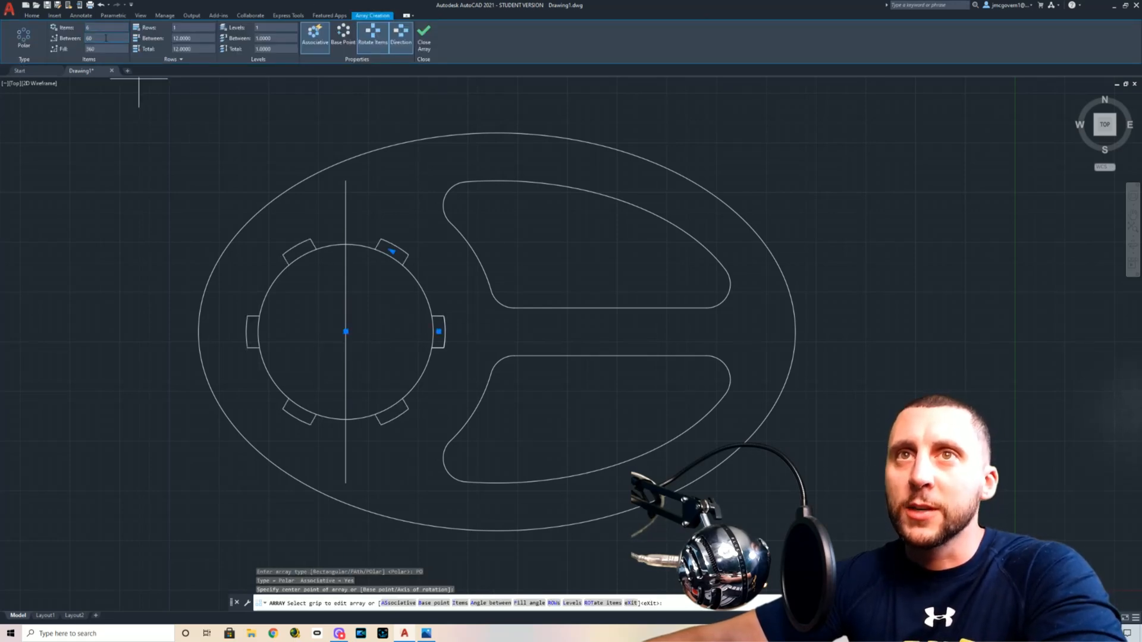
- Set the notch array to 8 items over the full circle and finish the array
click(88, 30)
text(8)
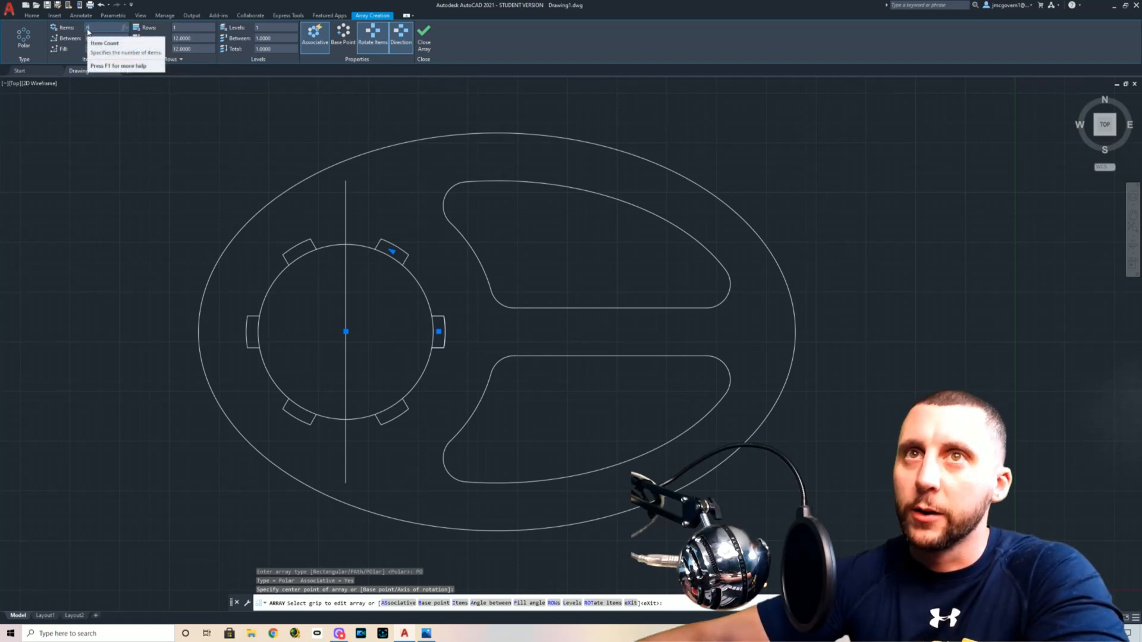
key(Return)
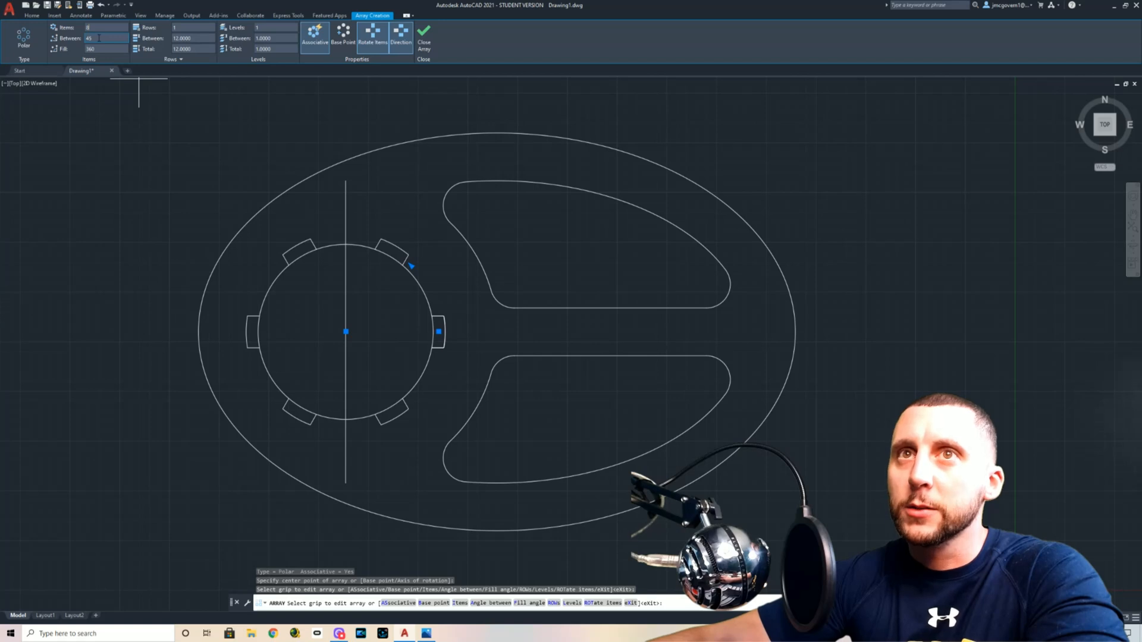
click(99, 38)
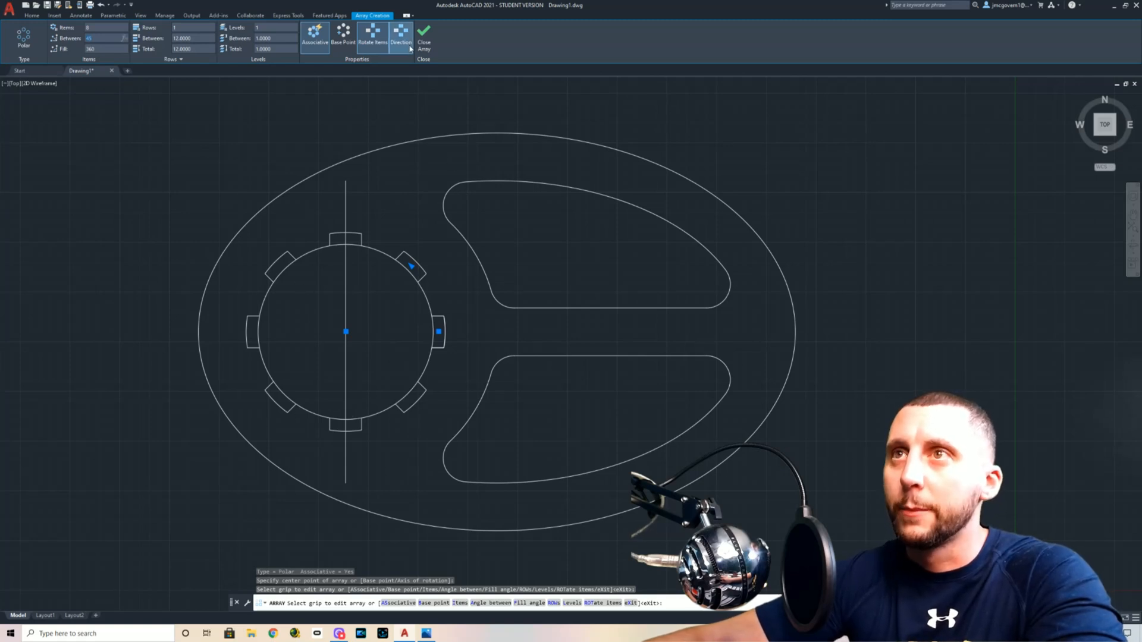
click(426, 38)
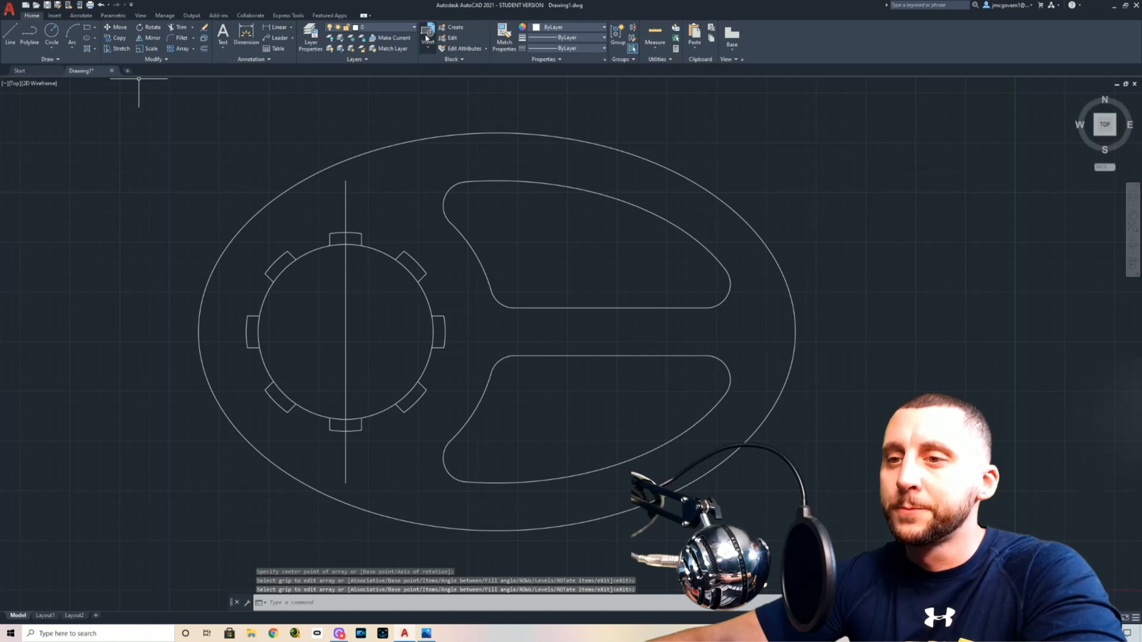
- Trim away the hub circle segments that cross the mouths of the eight arrayed notches
click(417, 261)
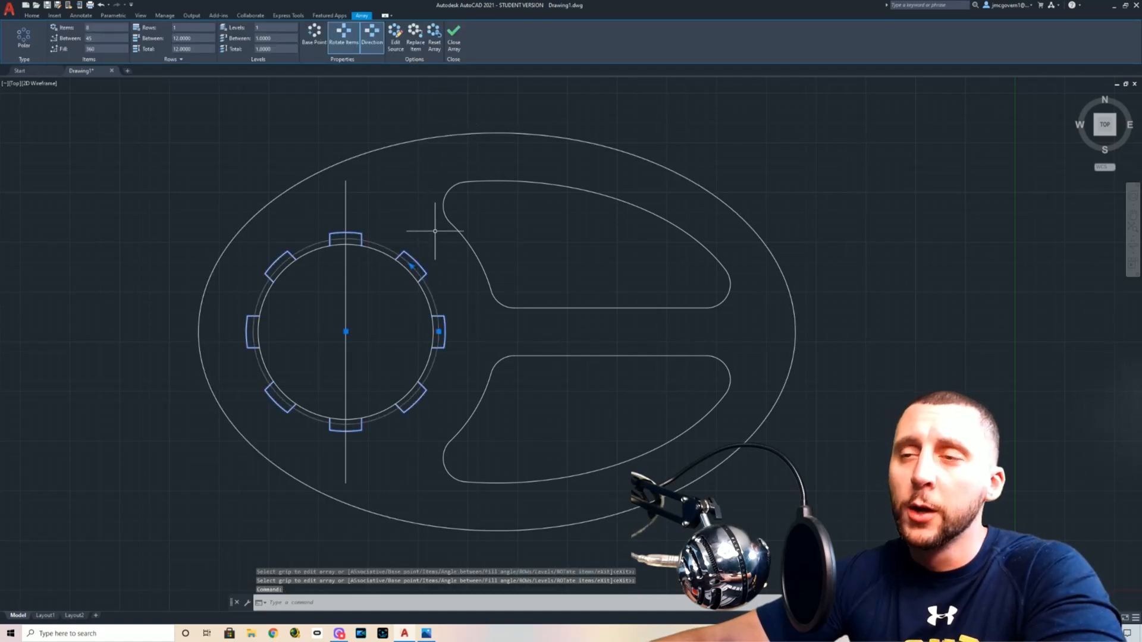
key(Escape)
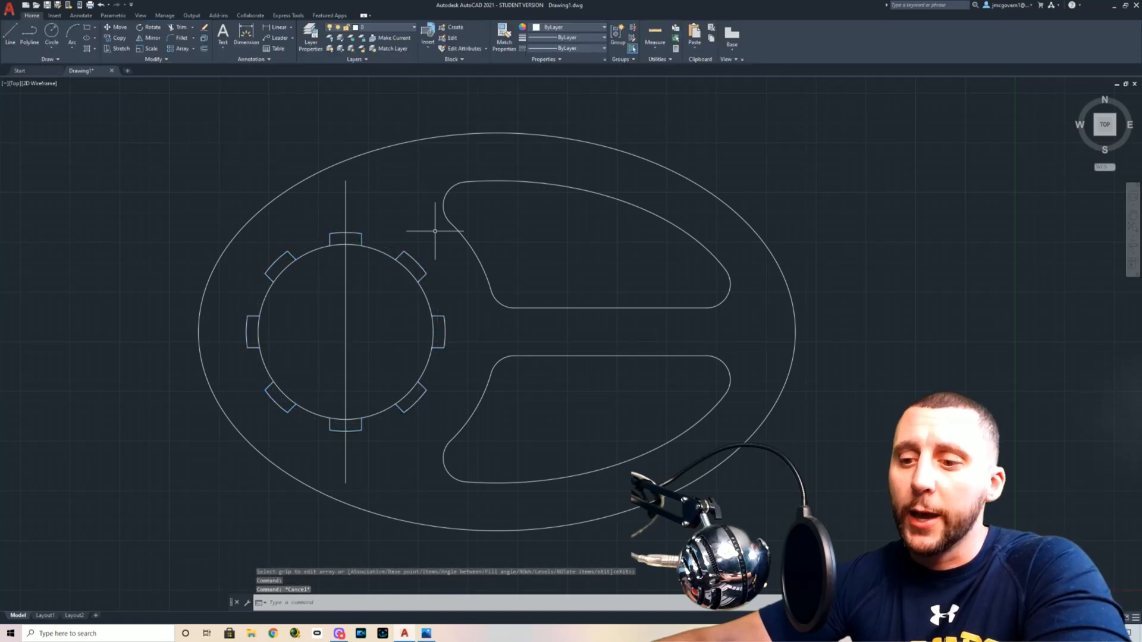
text(tr)
key(space)
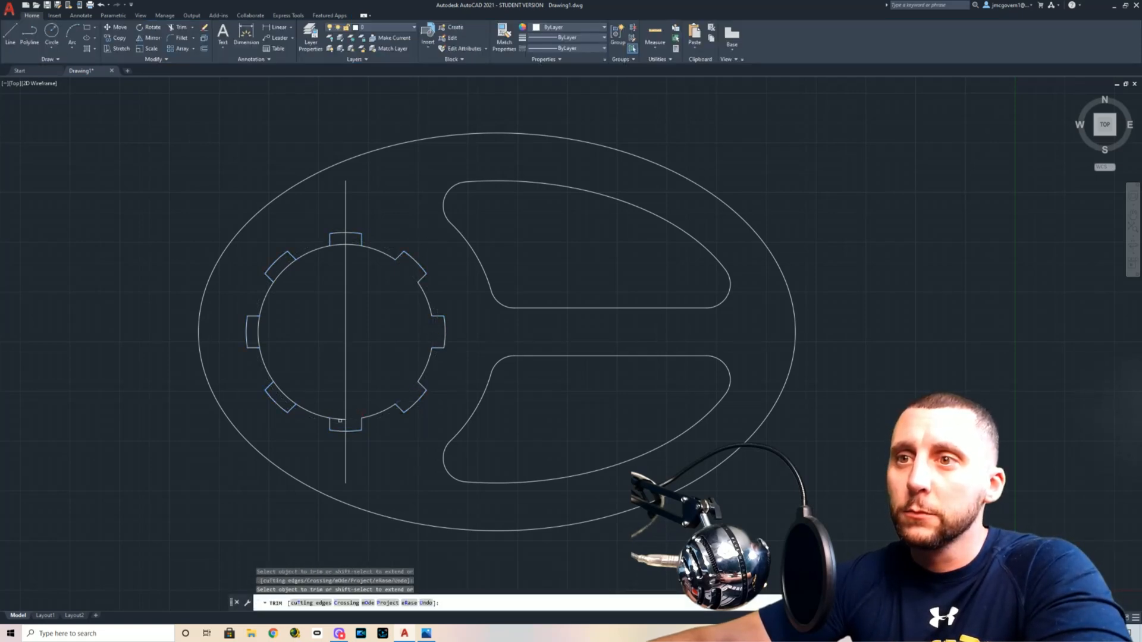
click(286, 398)
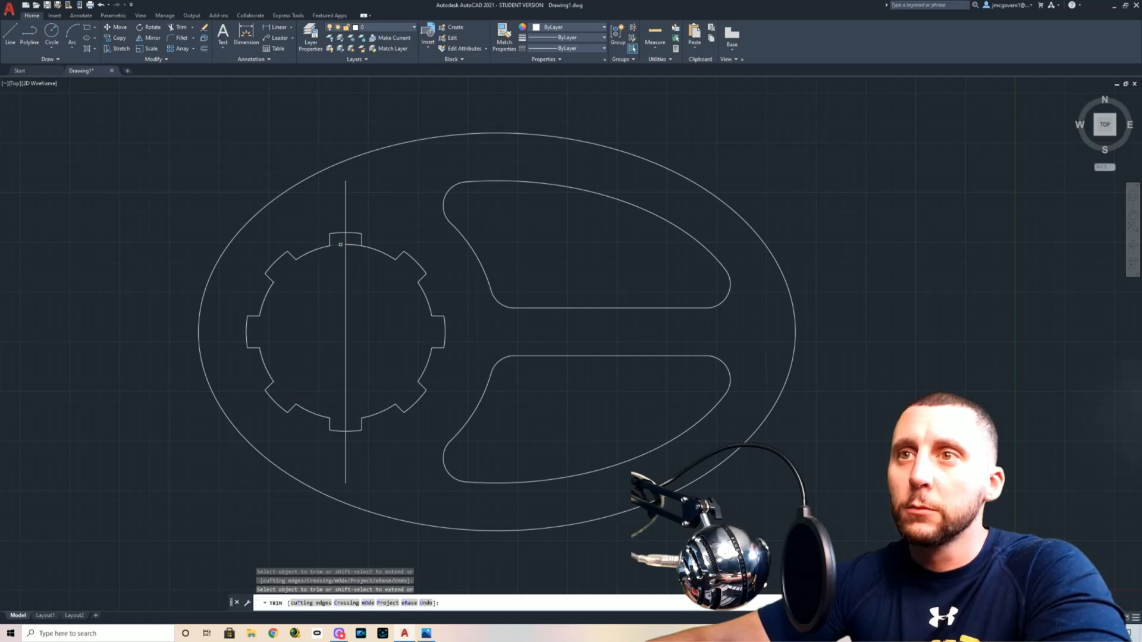
key(Escape)
- Delete the vertical construction line through the hub
click(364, 300)
click(334, 315)
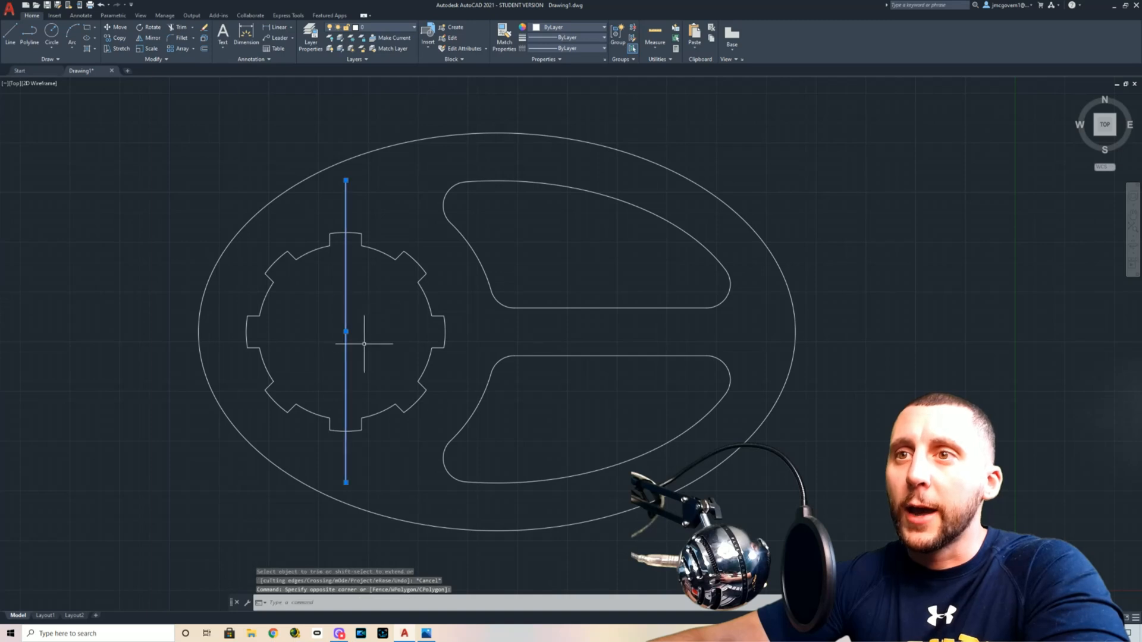
key(Delete)
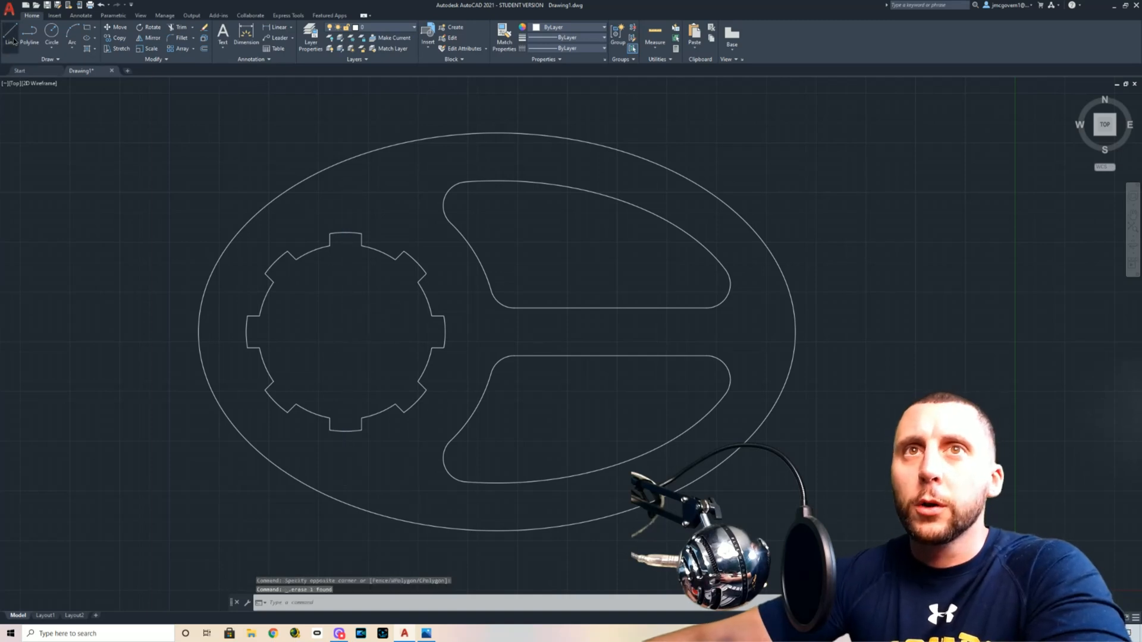
- Draw a horizontal and a vertical centreline across the outer ellipse between its opposite quadrant points
text(l)
key(Return)
click(497, 331)
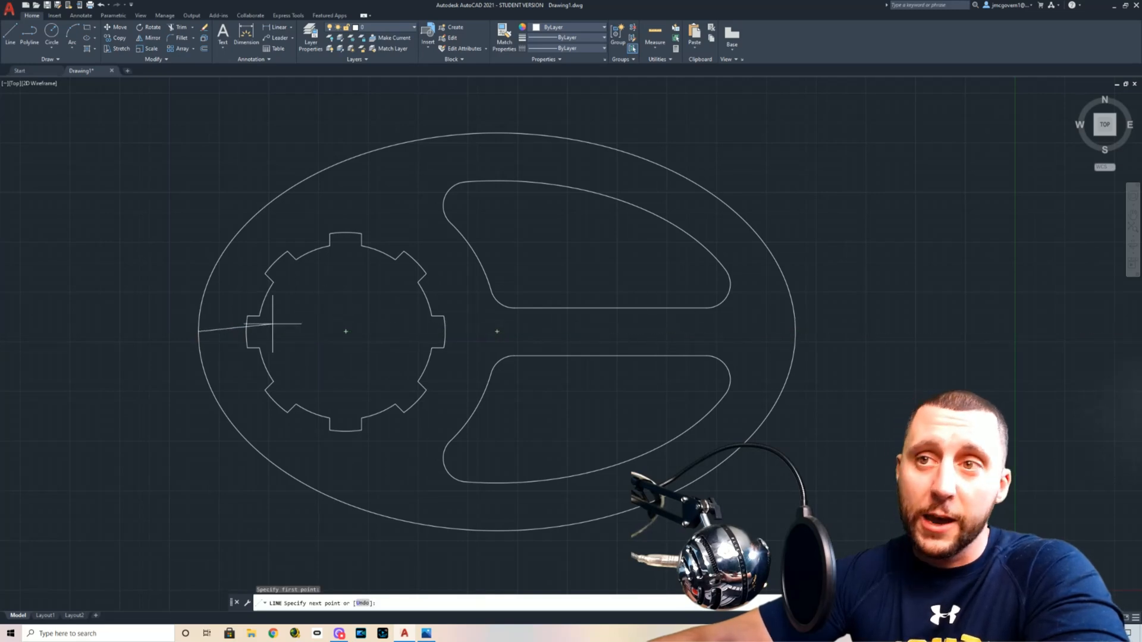
click(795, 332)
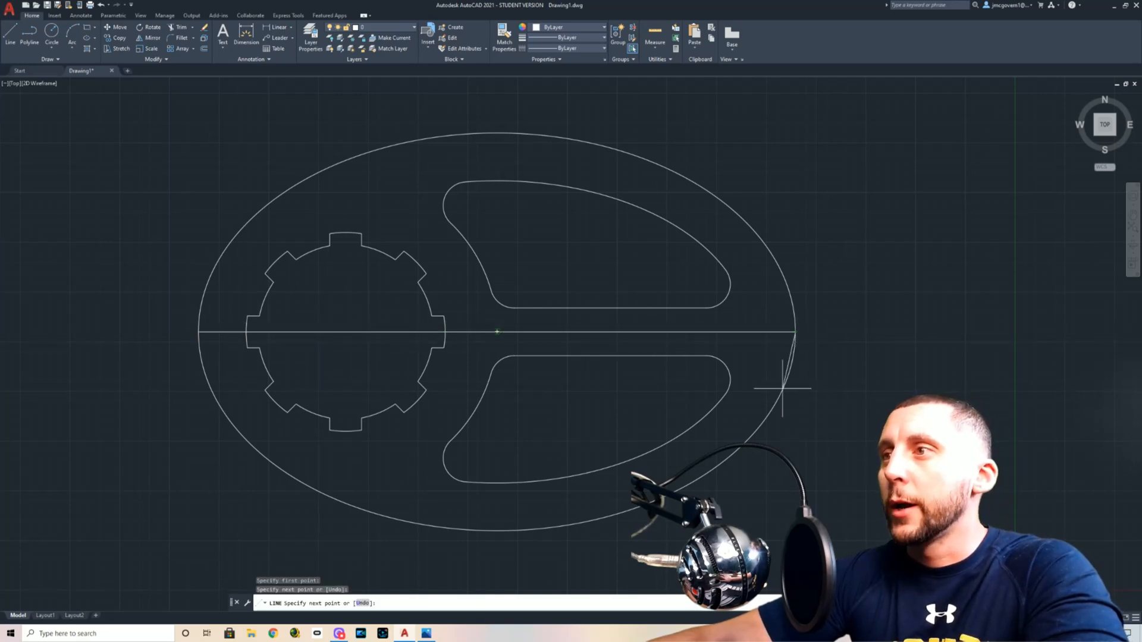
key(Return)
key(Return)
click(497, 133)
click(499, 530)
key(Escape)
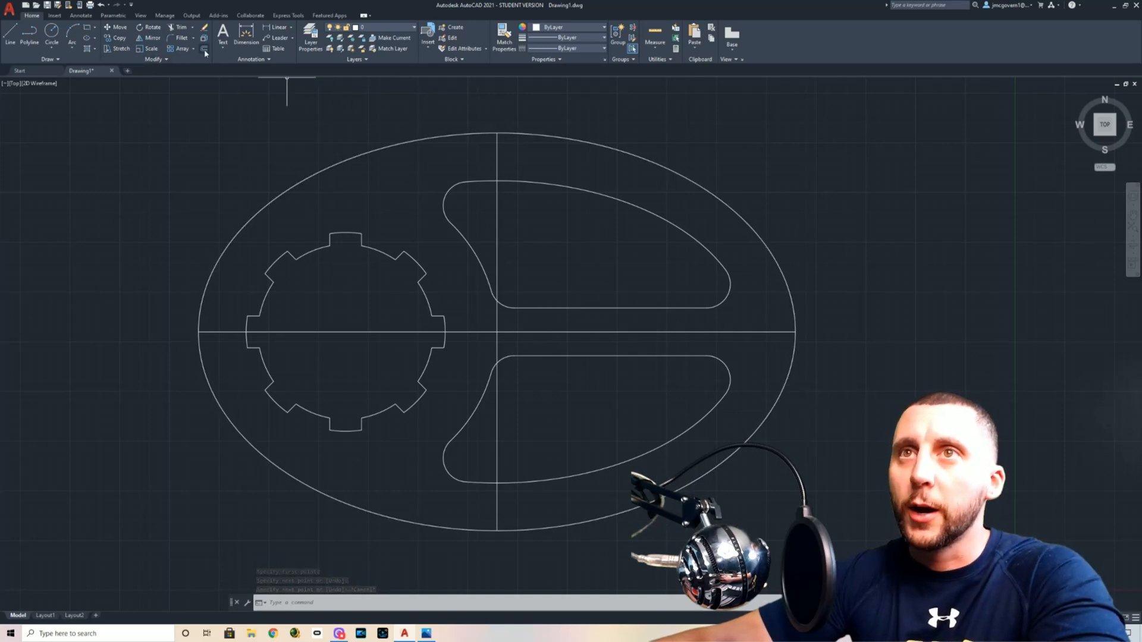
- Stretch both ends of the horizontal centreline outward by 12 beyond the outer ellipse
click(199, 331)
click(200, 331)
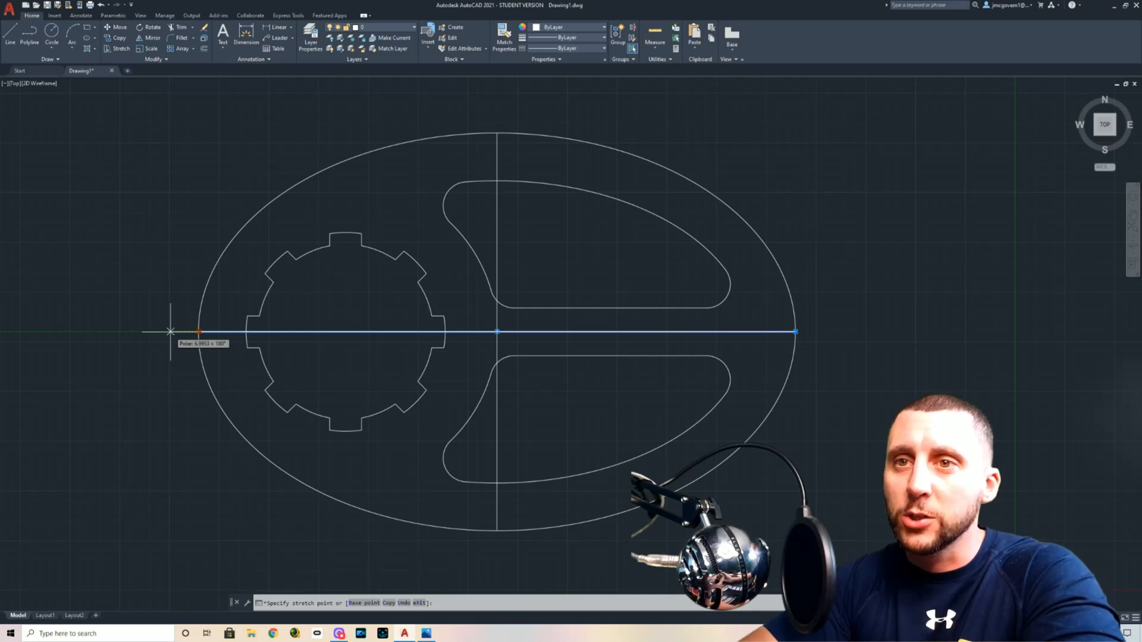
text(12)
key(Return)
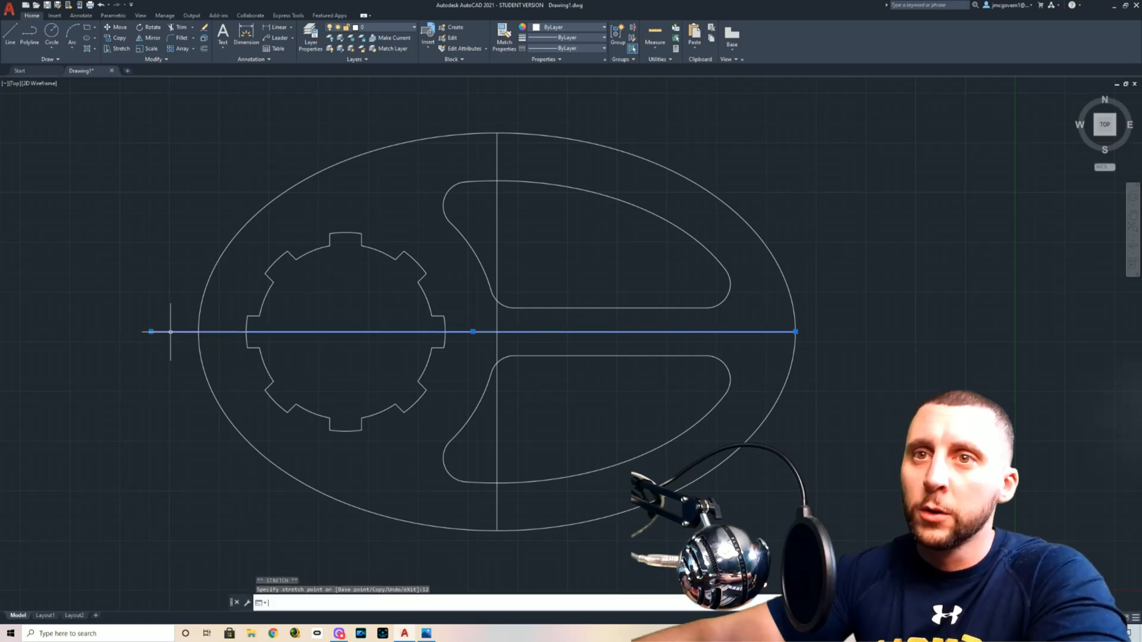
click(796, 331)
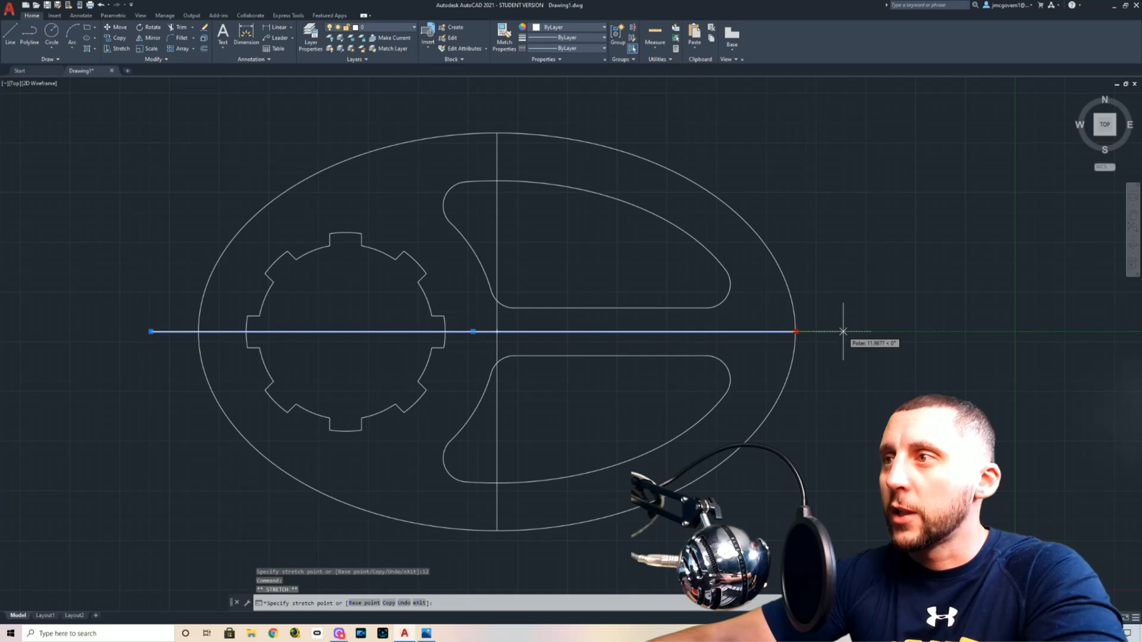
text(12)
key(Return)
- Stretch both ends of the vertical centreline outward by 12 beyond the outer ellipse
drag(503, 170, 496, 148)
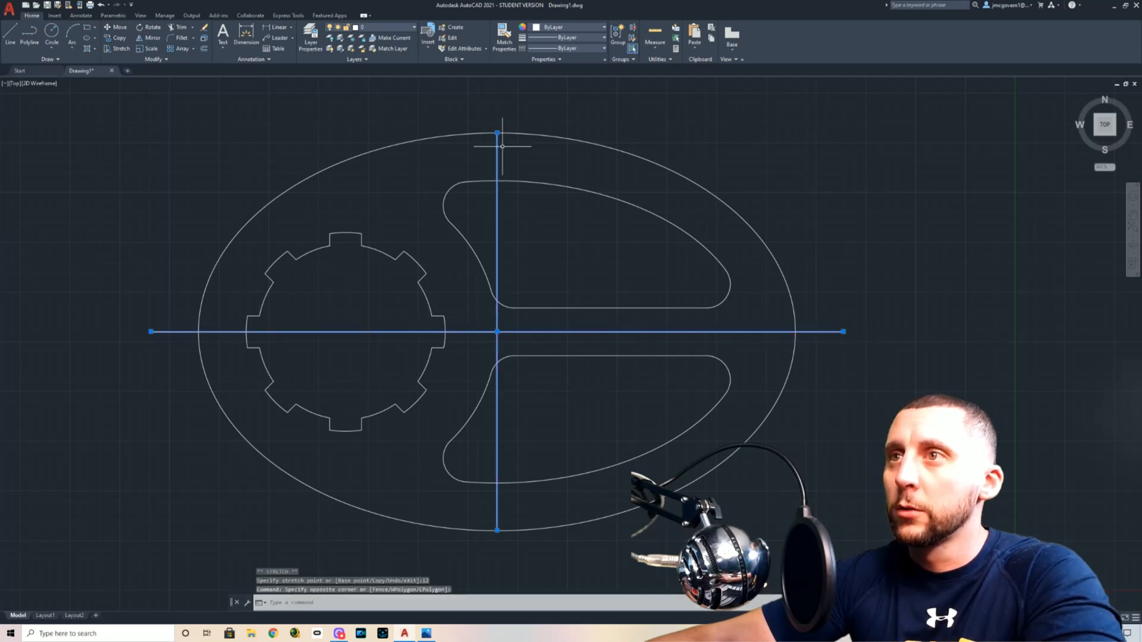
click(497, 131)
text(12)
key(Return)
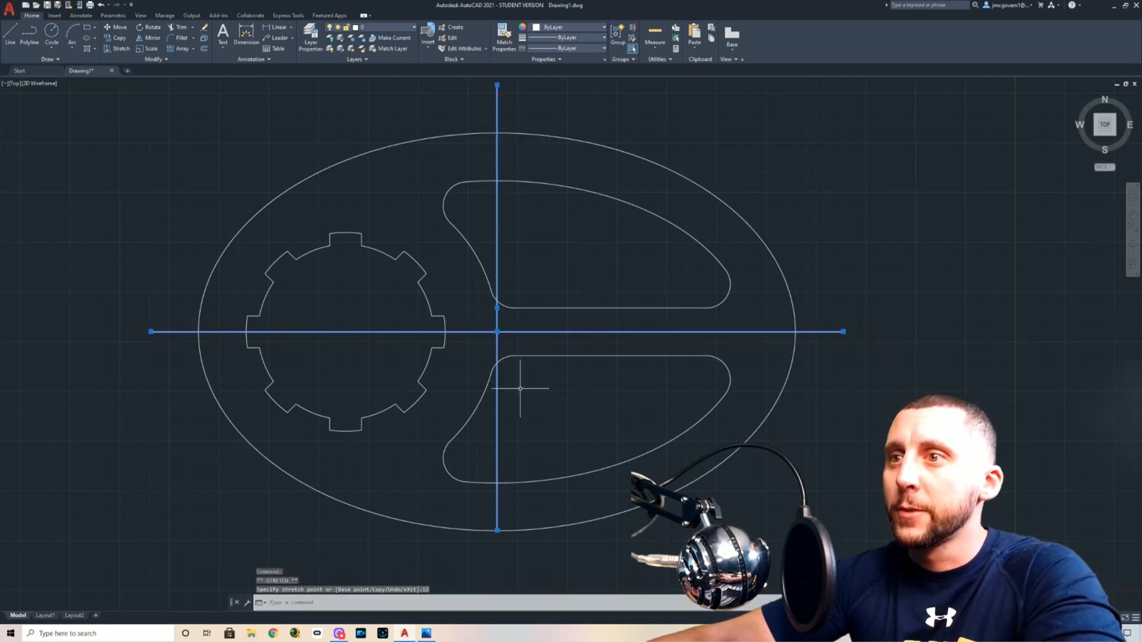
click(497, 530)
text(12)
key(Return)
key(Escape)
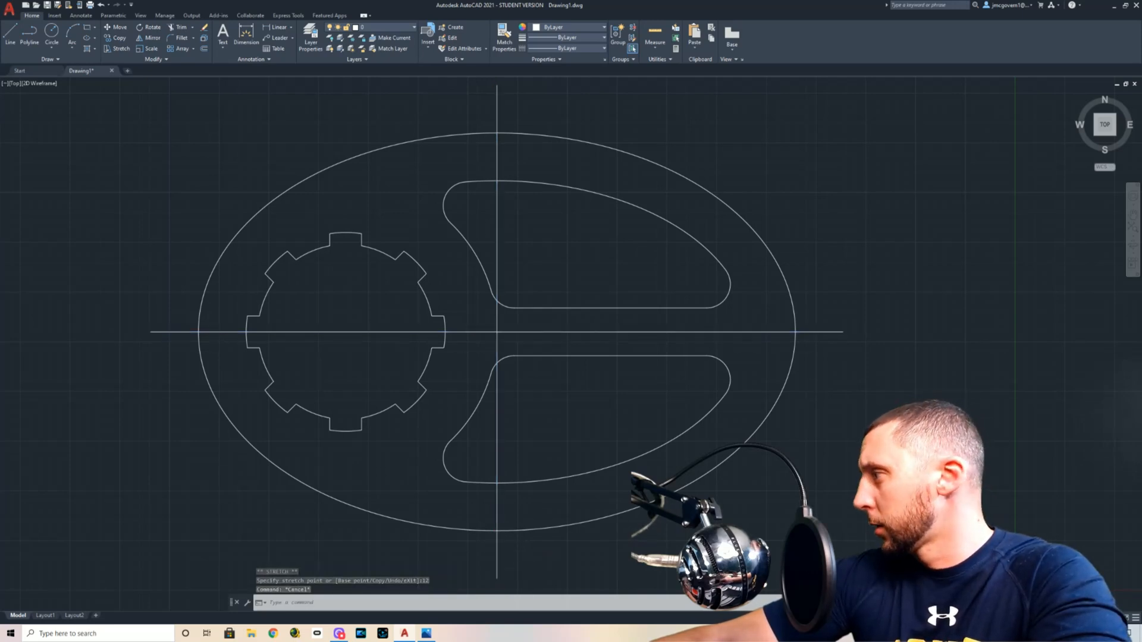
- Turn on the lineweight display for the drawing
drag(603, 6, 247, 27)
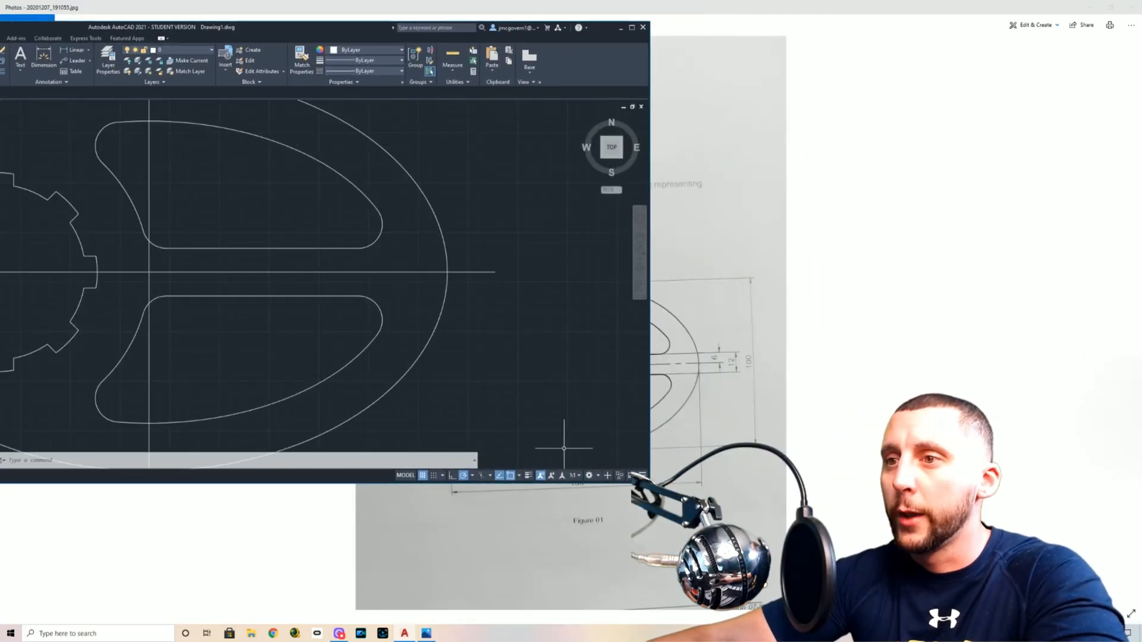
click(529, 476)
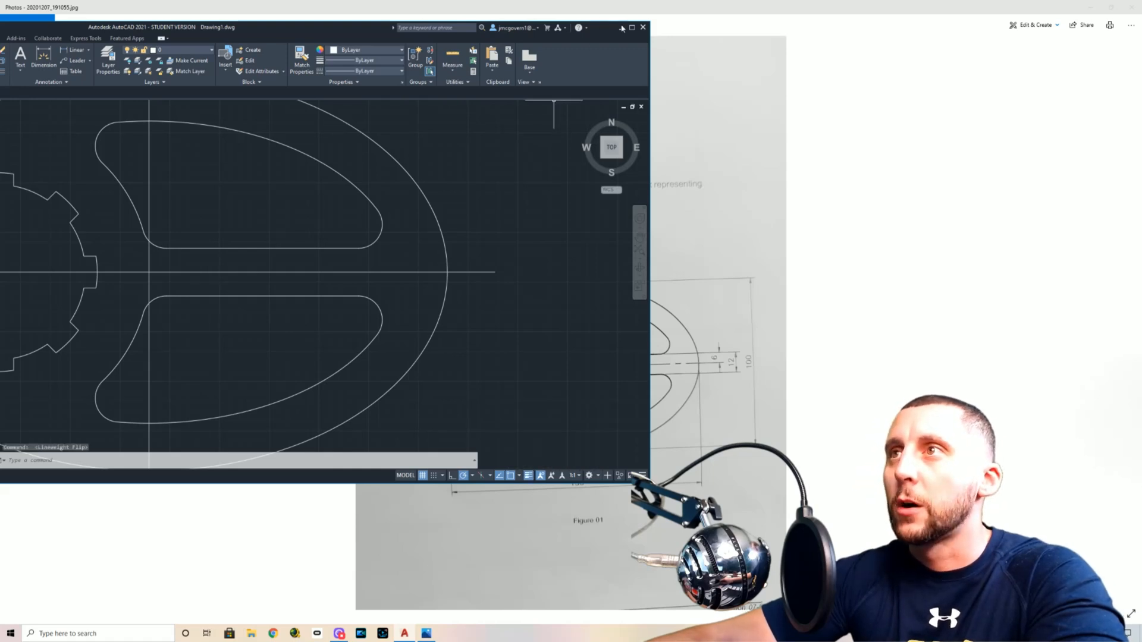
click(631, 27)
click(567, 132)
click(558, 148)
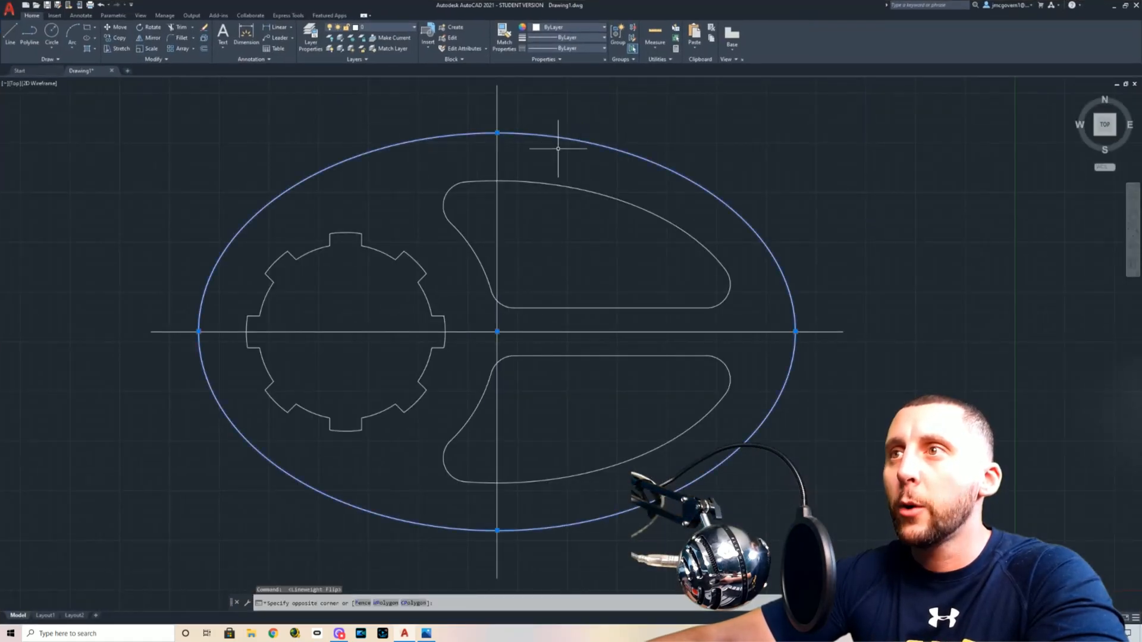
click(567, 175)
click(542, 203)
click(473, 191)
click(448, 201)
click(471, 231)
click(462, 246)
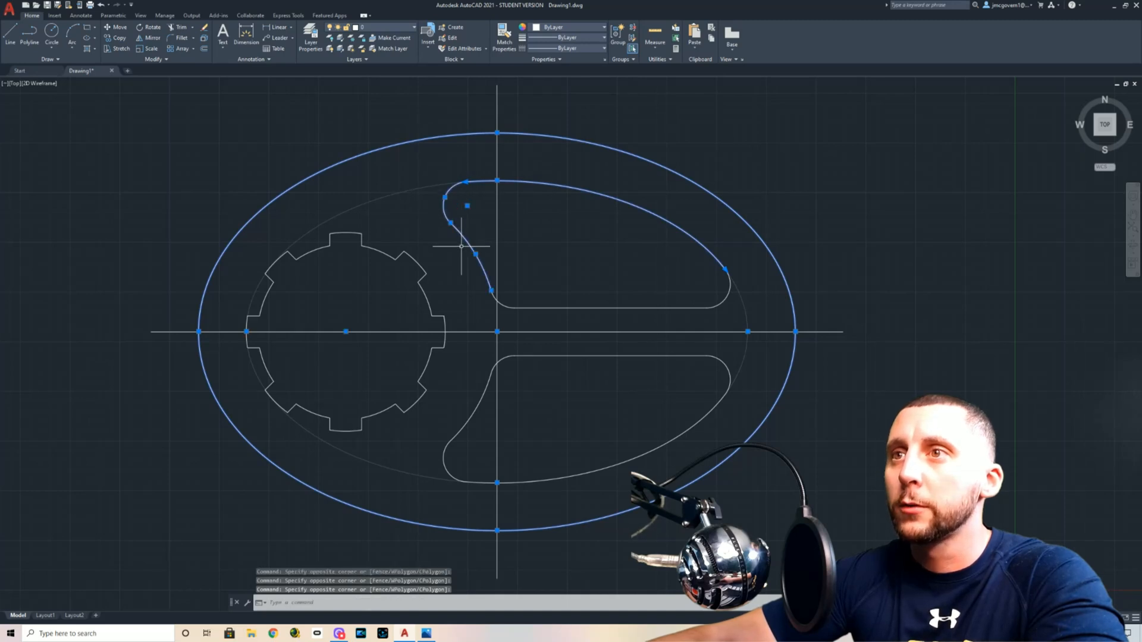
click(505, 307)
click(549, 309)
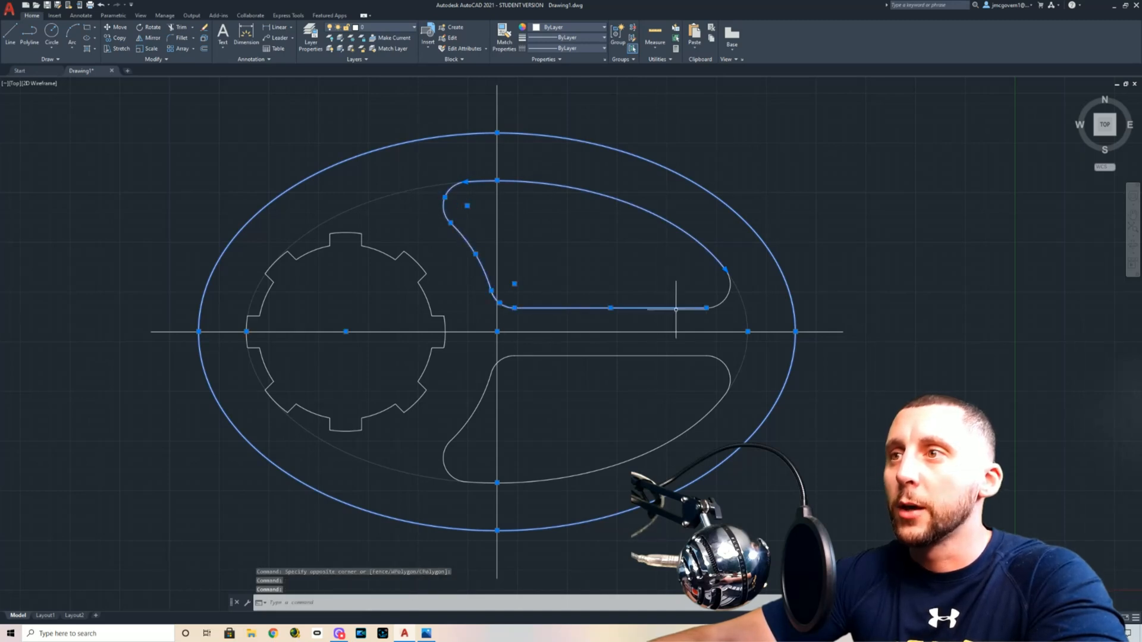
click(727, 289)
click(744, 355)
click(721, 373)
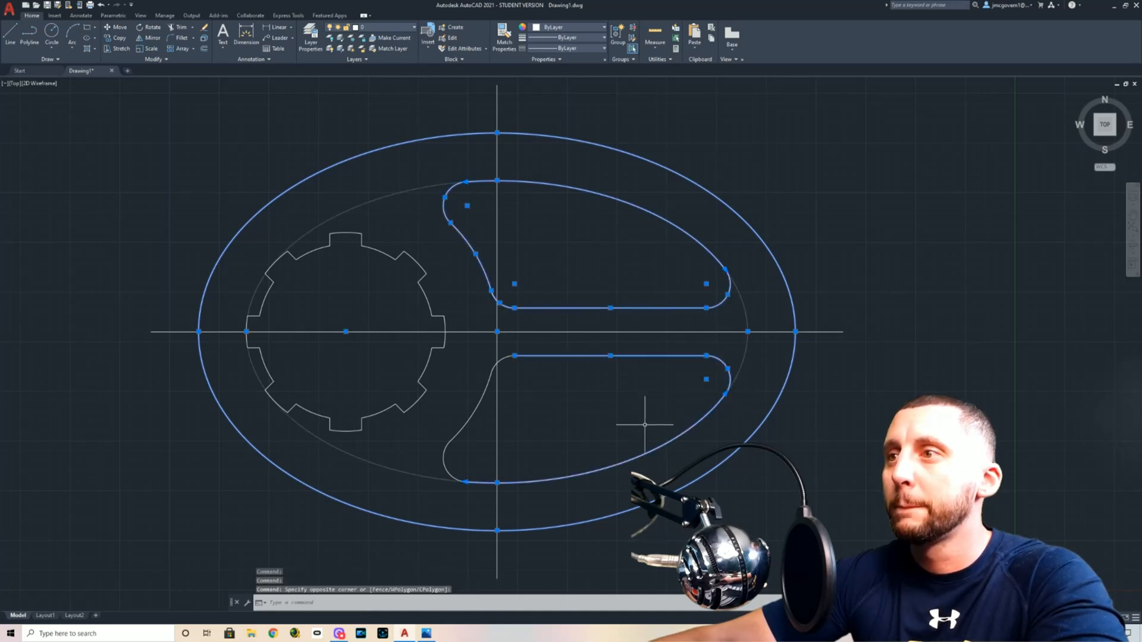
click(458, 467)
click(430, 473)
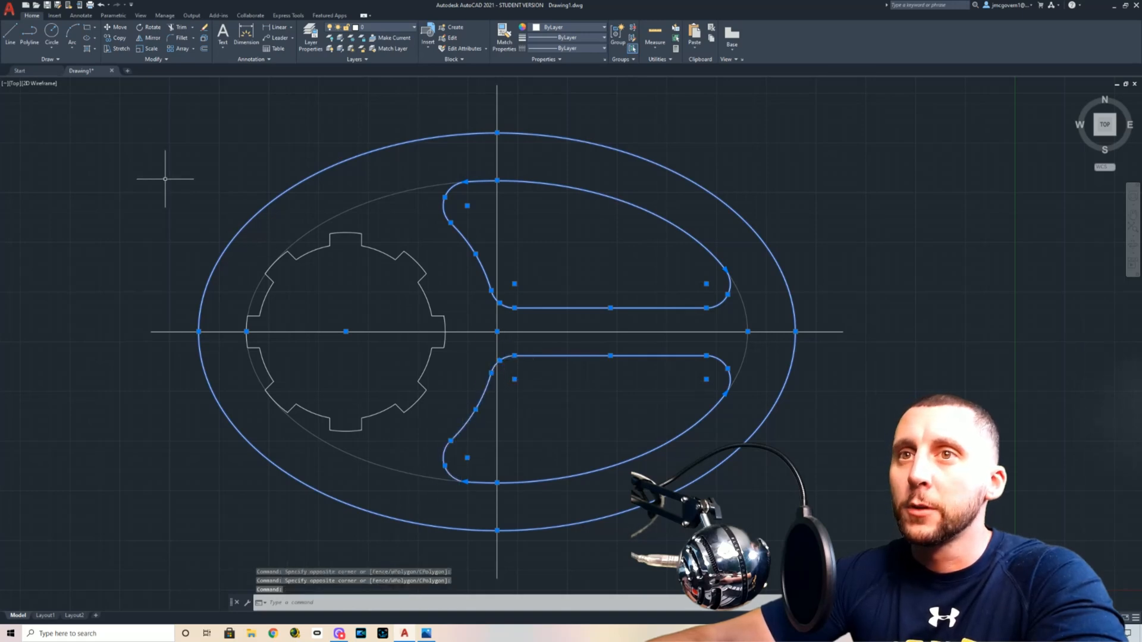
click(165, 178)
click(478, 460)
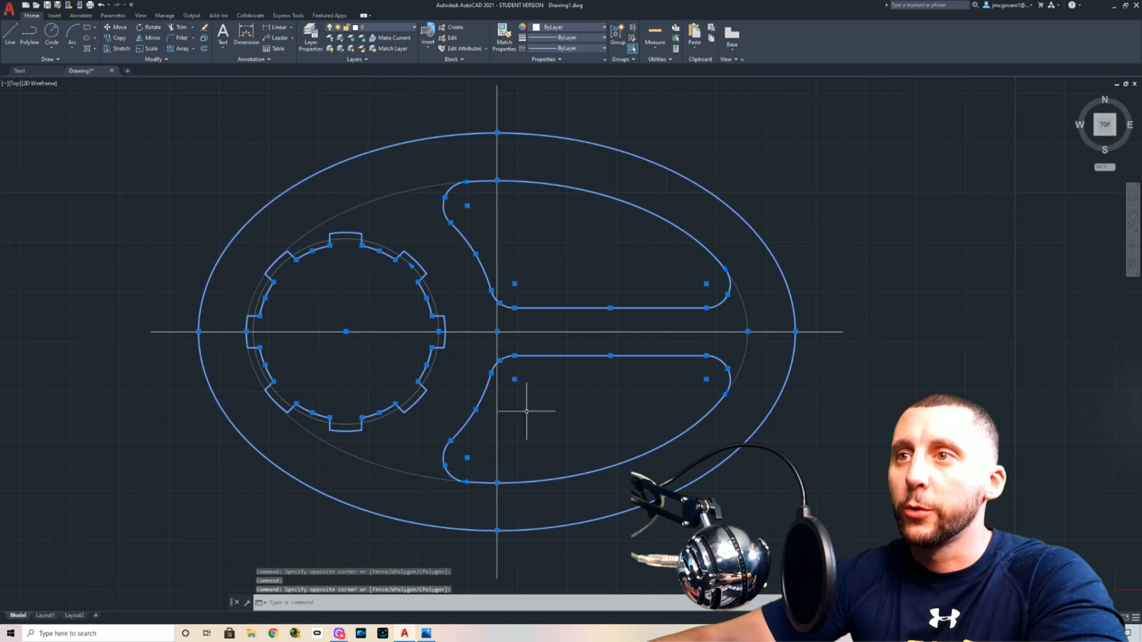
key(Escape)
- Set the lineweight of the plate's outlines to 0.70 mm, leaving the two centrelines out of the selection
scroll(626, 337, down, 4)
click(351, 190)
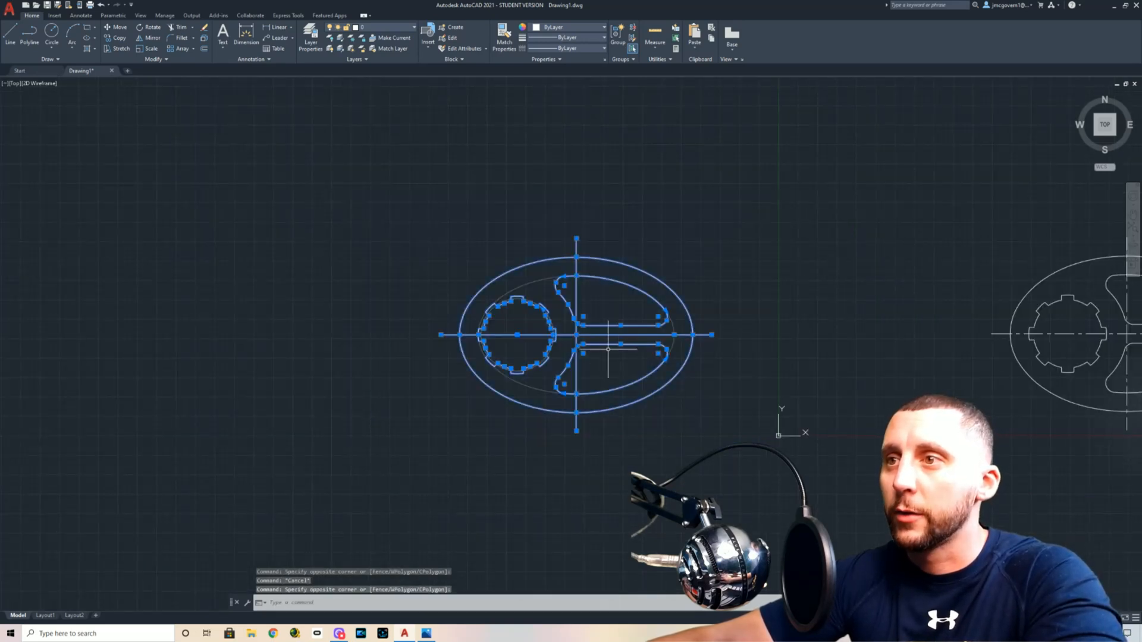
scroll(588, 340, up, 4)
click(543, 292)
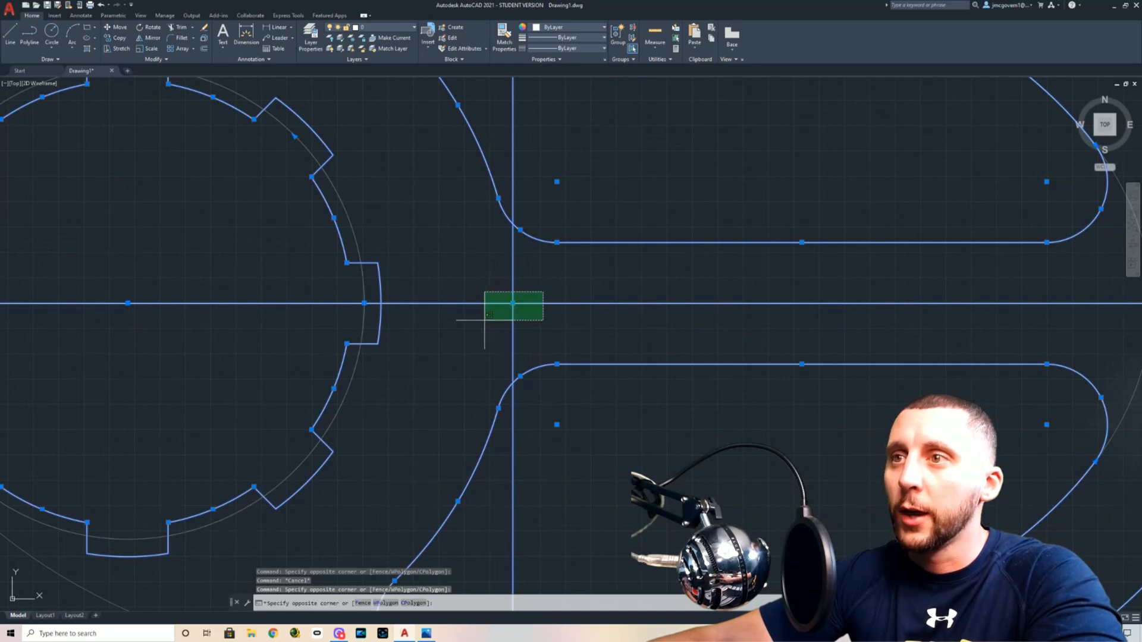
click(485, 319)
scroll(524, 322, down, 4)
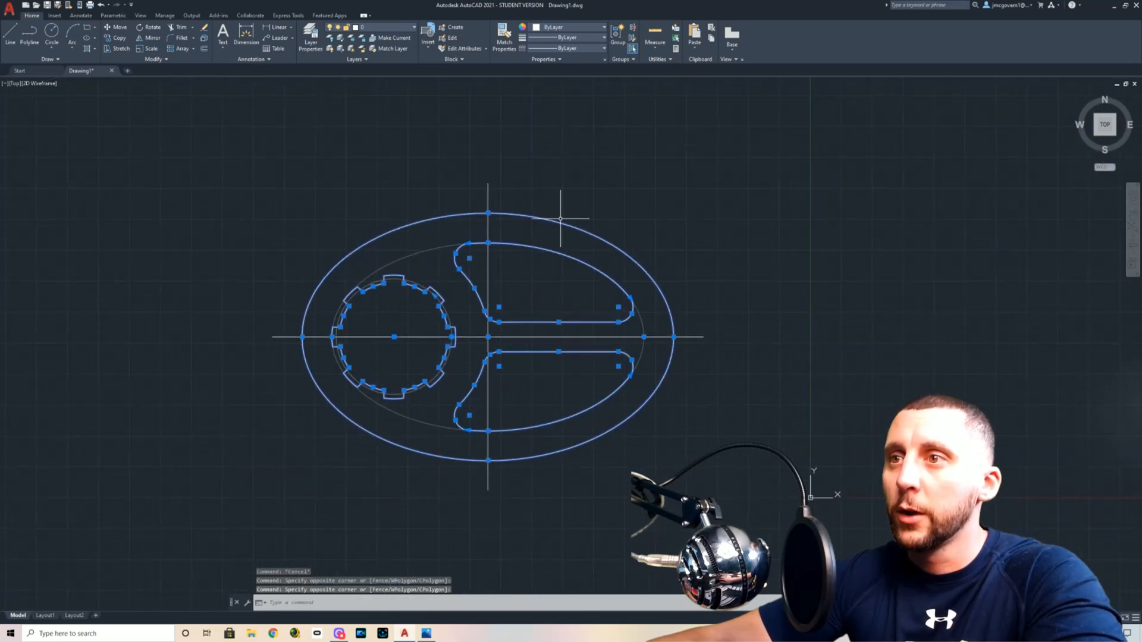
click(568, 37)
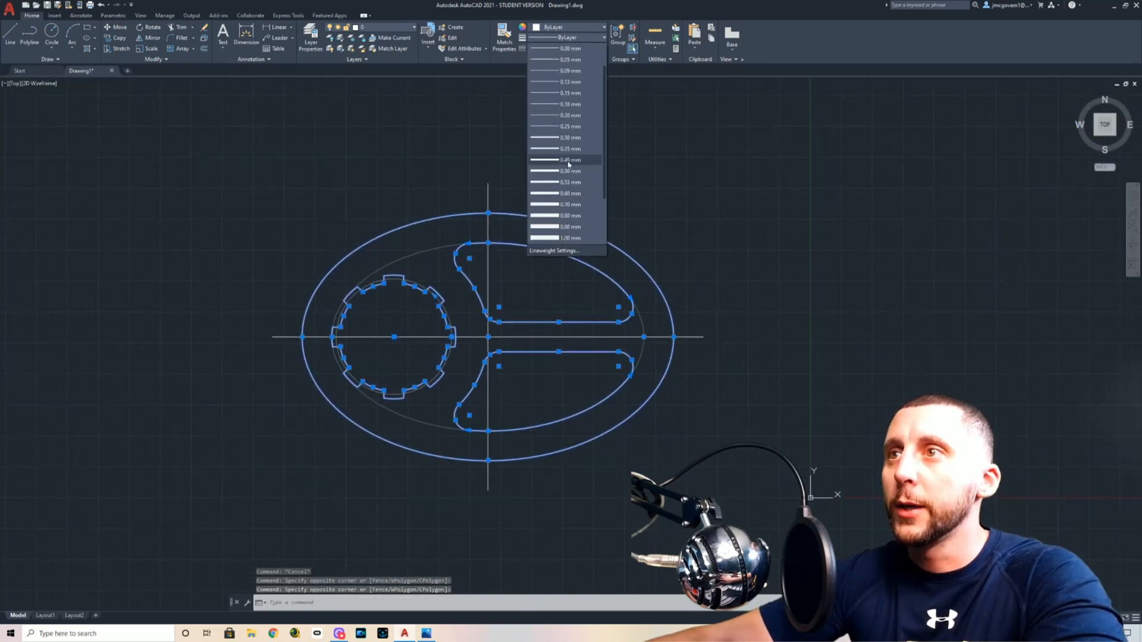
click(571, 205)
key(Escape)
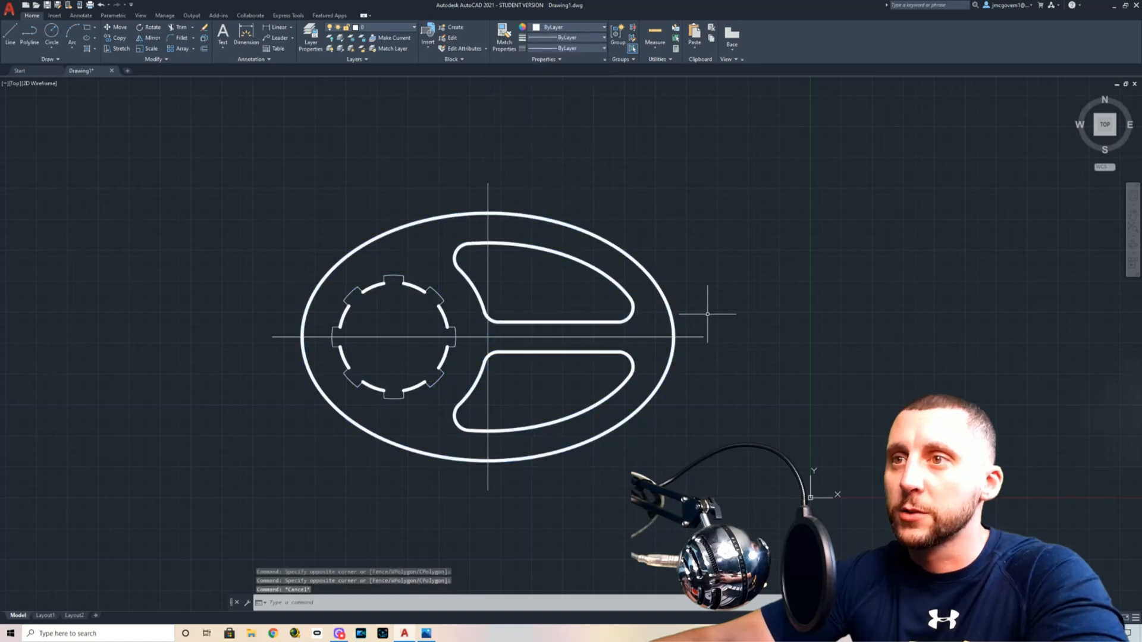
click(435, 294)
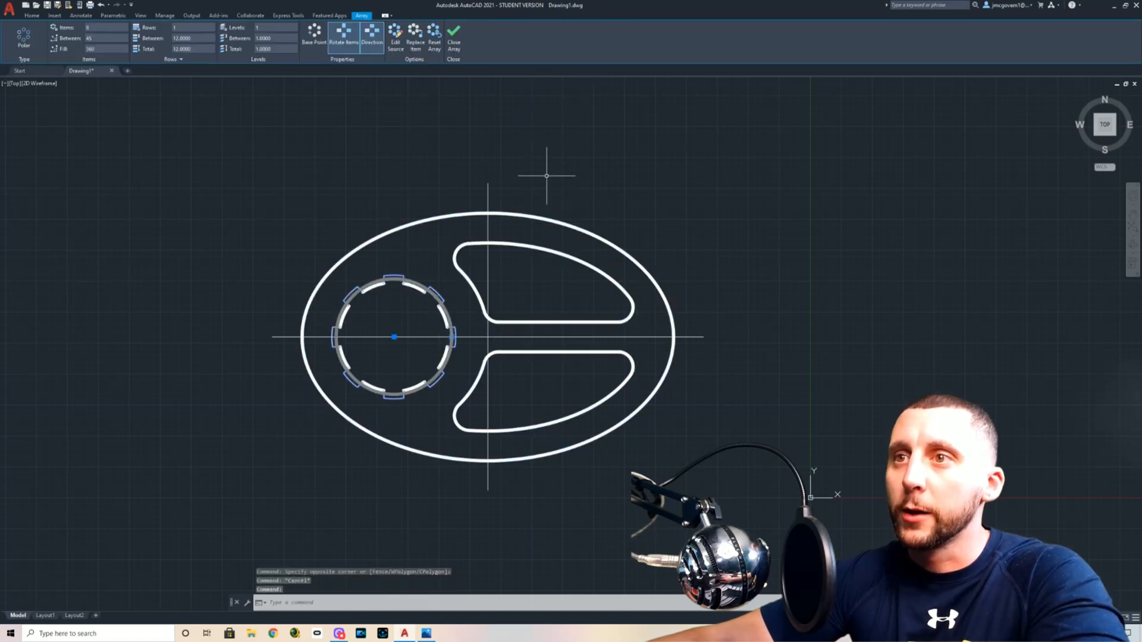
scroll(396, 331, up, 4)
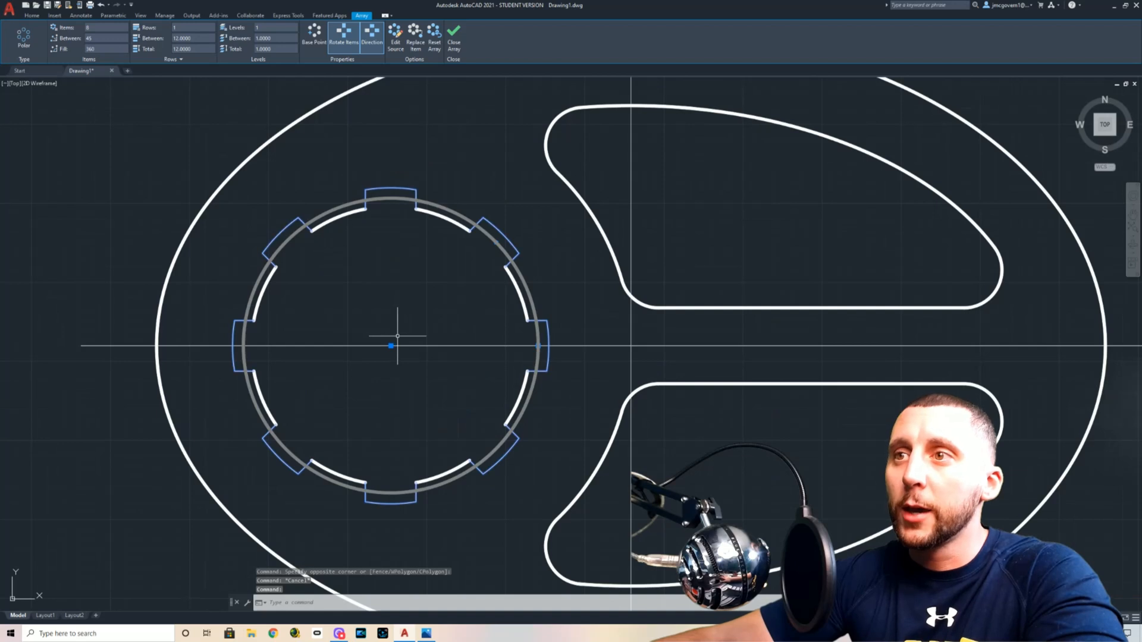
key(Escape)
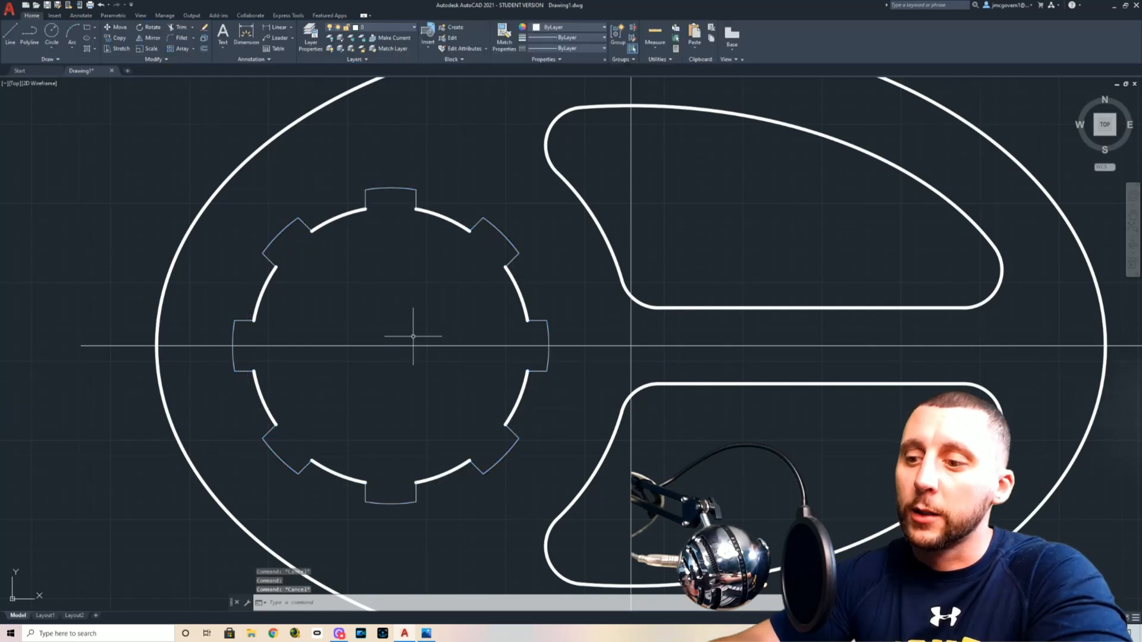
text(explode)
key(Return)
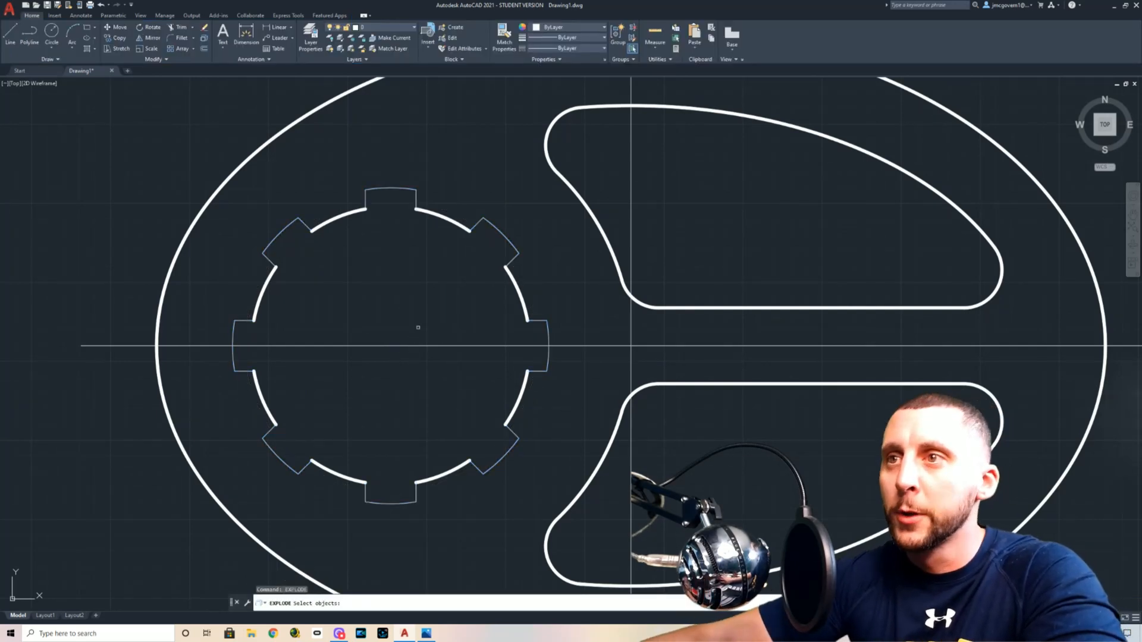
key(Escape)
scroll(509, 230, down, 4)
click(363, 186)
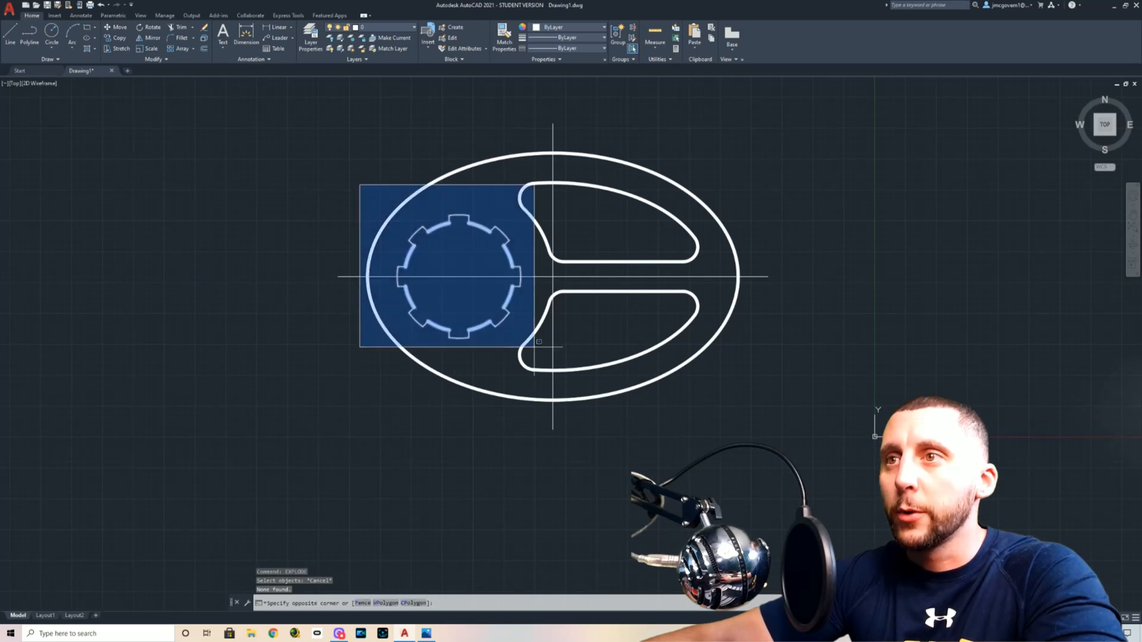
click(564, 367)
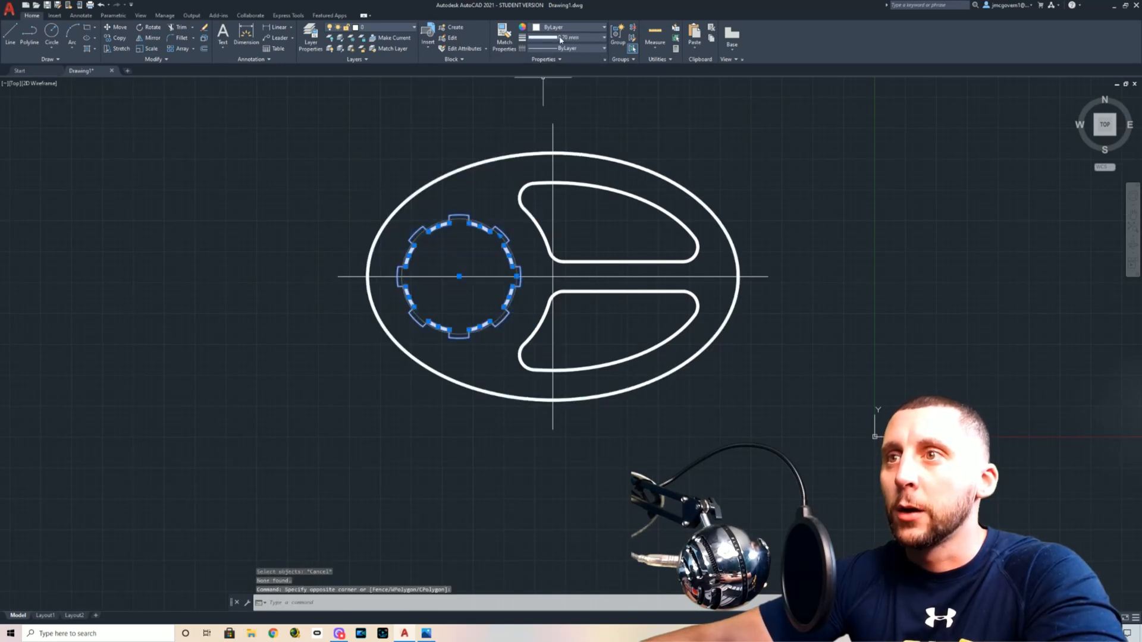
key(Escape)
scroll(461, 220, up, 4)
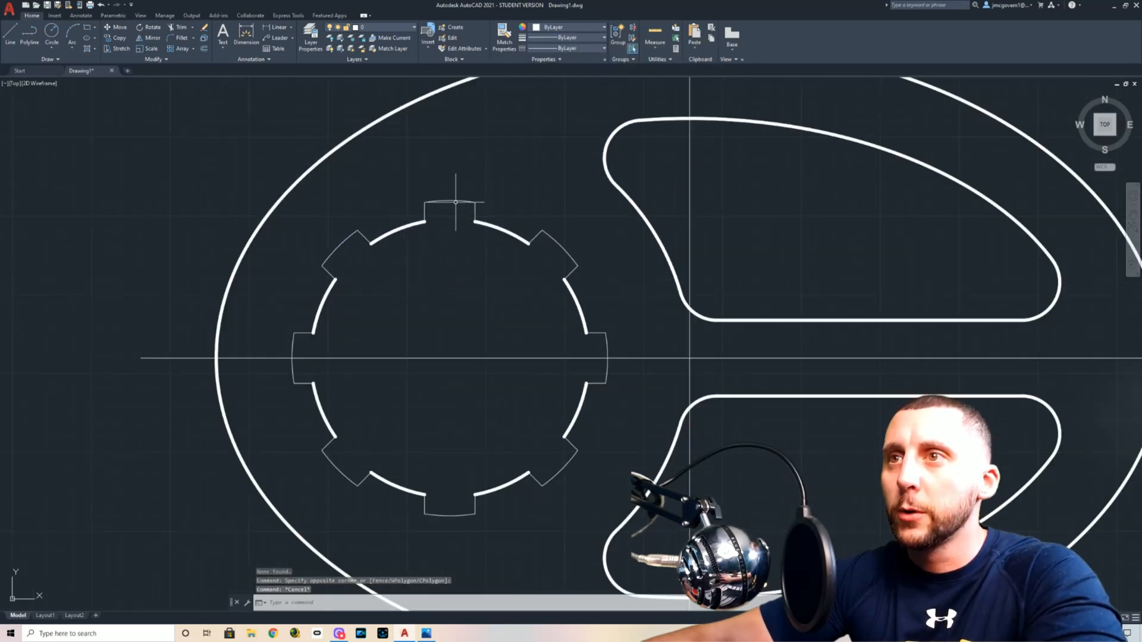
- Explode the polar array of eight notches around the hub into separate objects
click(456, 203)
text(explo)
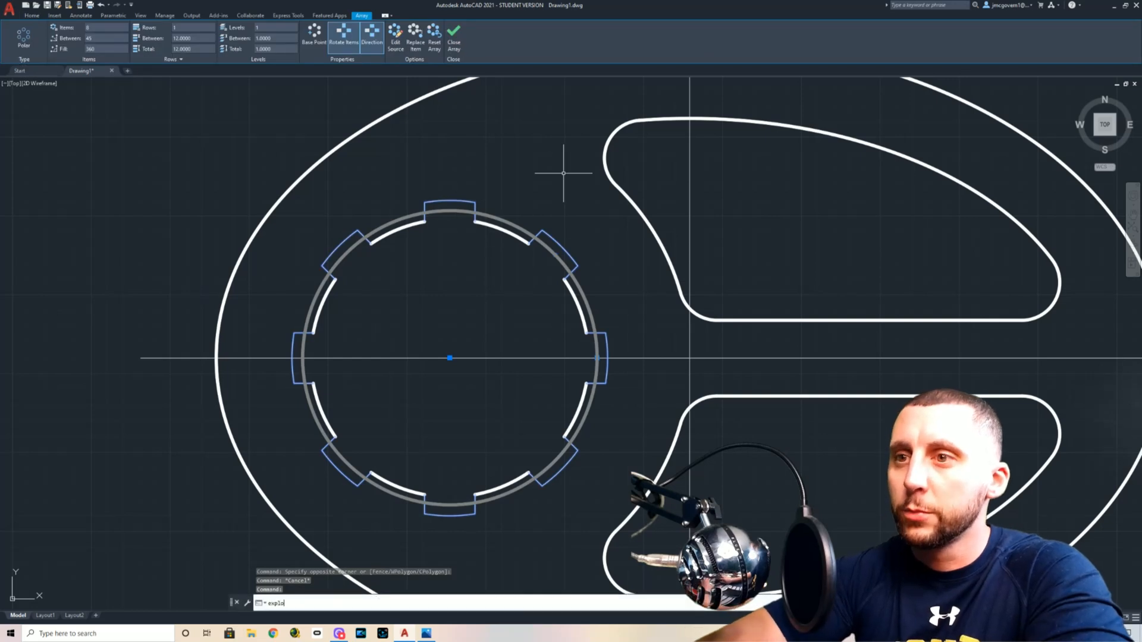
key(Return)
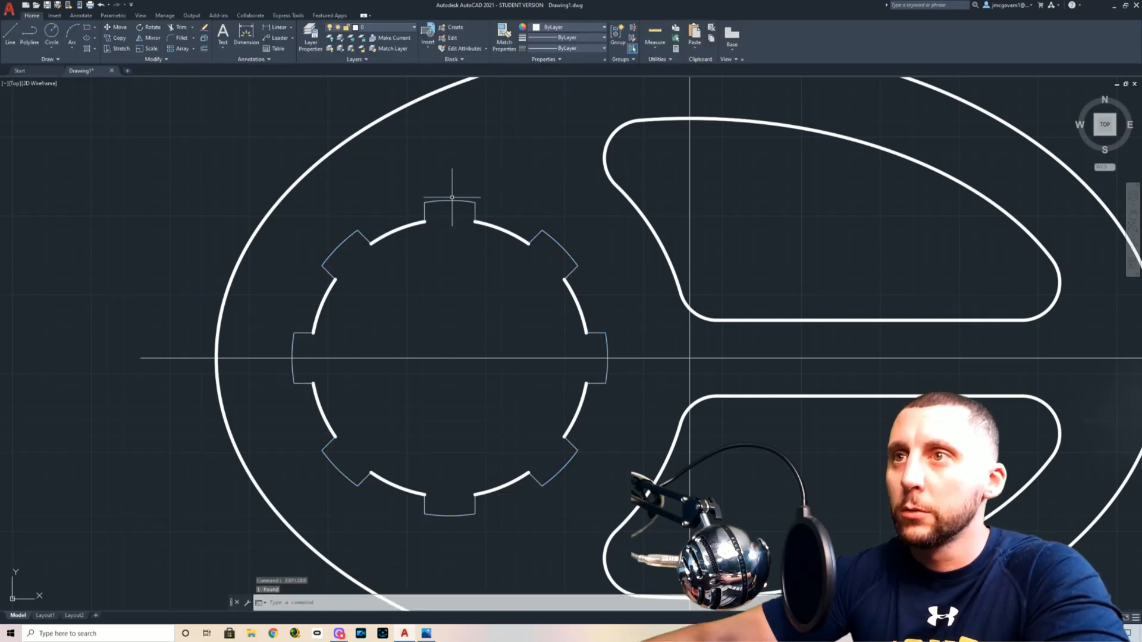
- Set the lineweight of the whole notched hub outline, arcs and notches together, to 0.80 mm
scroll(451, 201, down, 2)
click(293, 163)
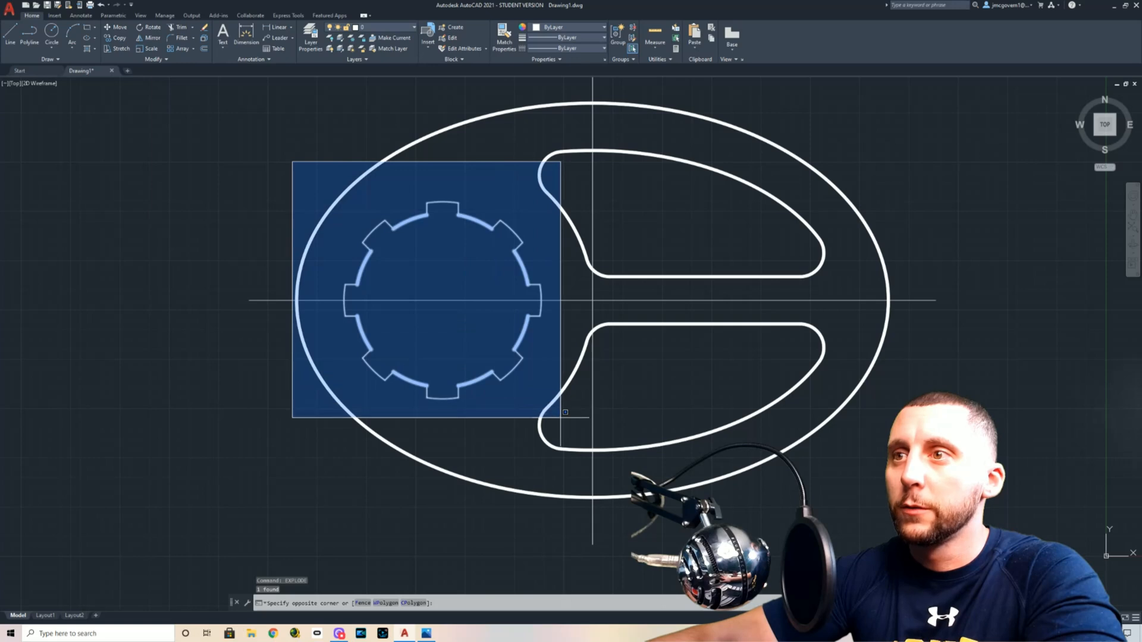
click(590, 446)
click(573, 41)
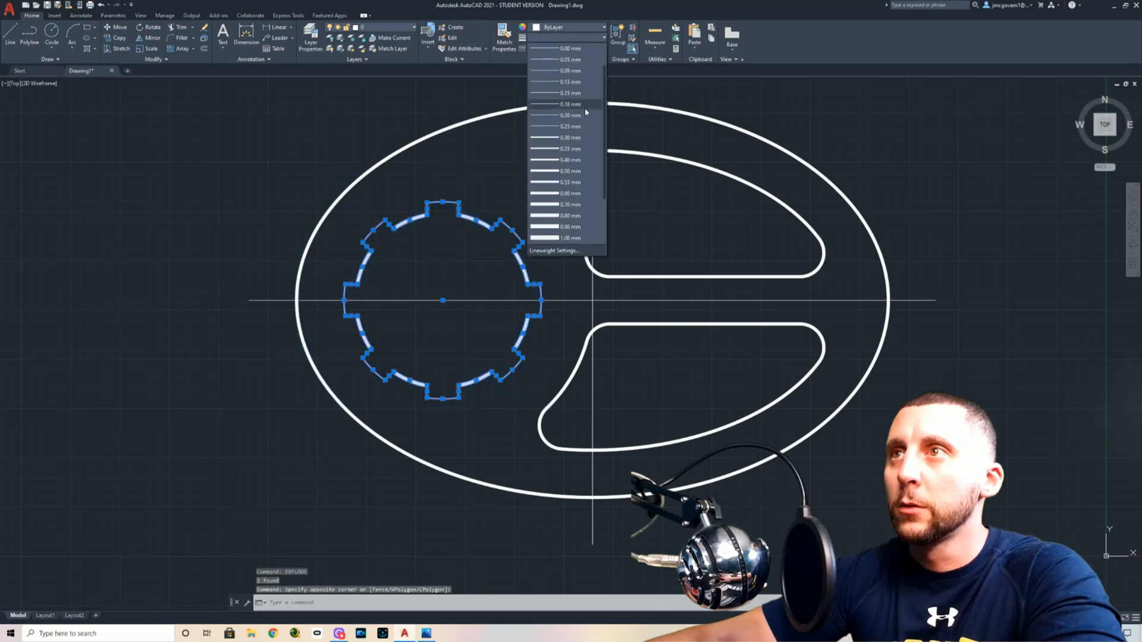
click(574, 214)
key(Escape)
- Try to load the CENTERX2 linetype from acad.lin through the Linetype Manager
scroll(574, 284, down, 2)
middle_drag(573, 283, 434, 308)
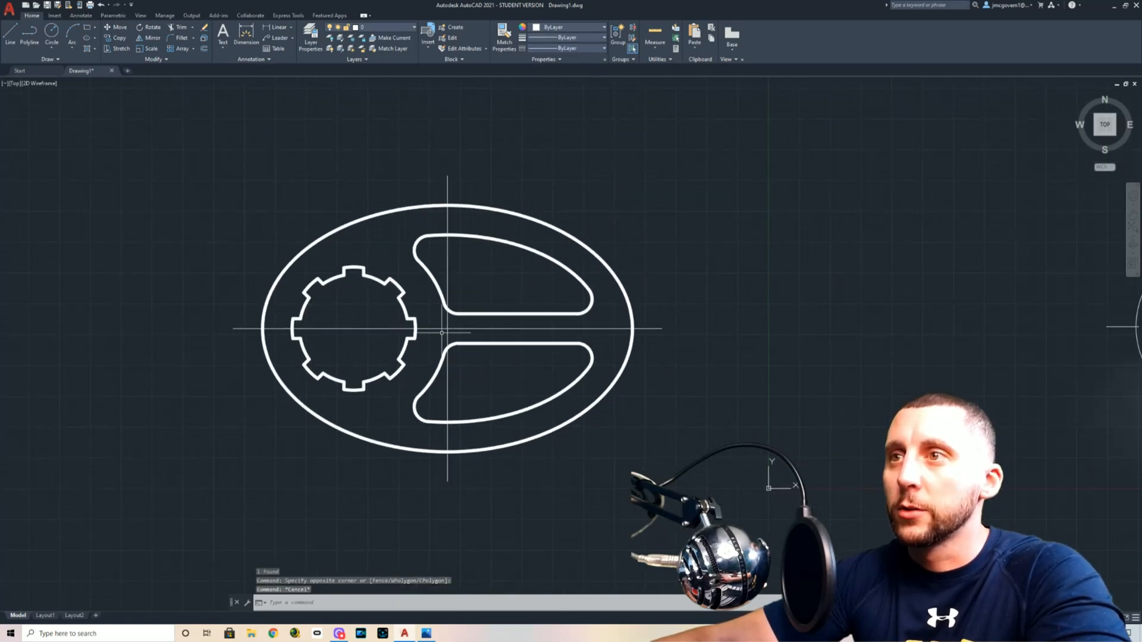
scroll(467, 369, up, 2)
middle_drag(470, 373, 479, 357)
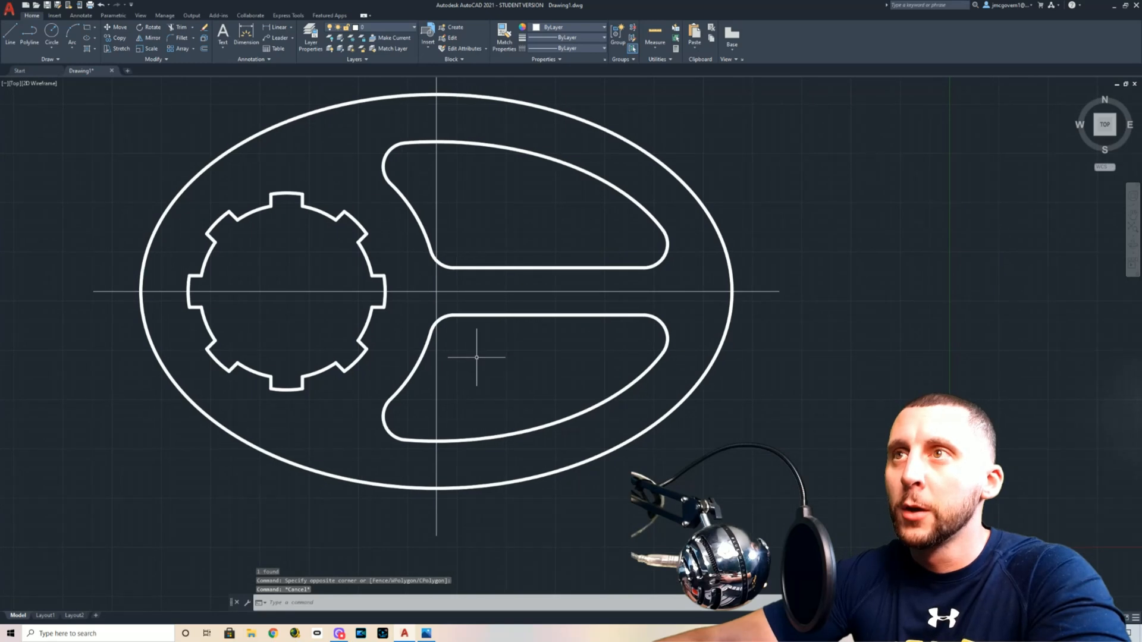
click(557, 48)
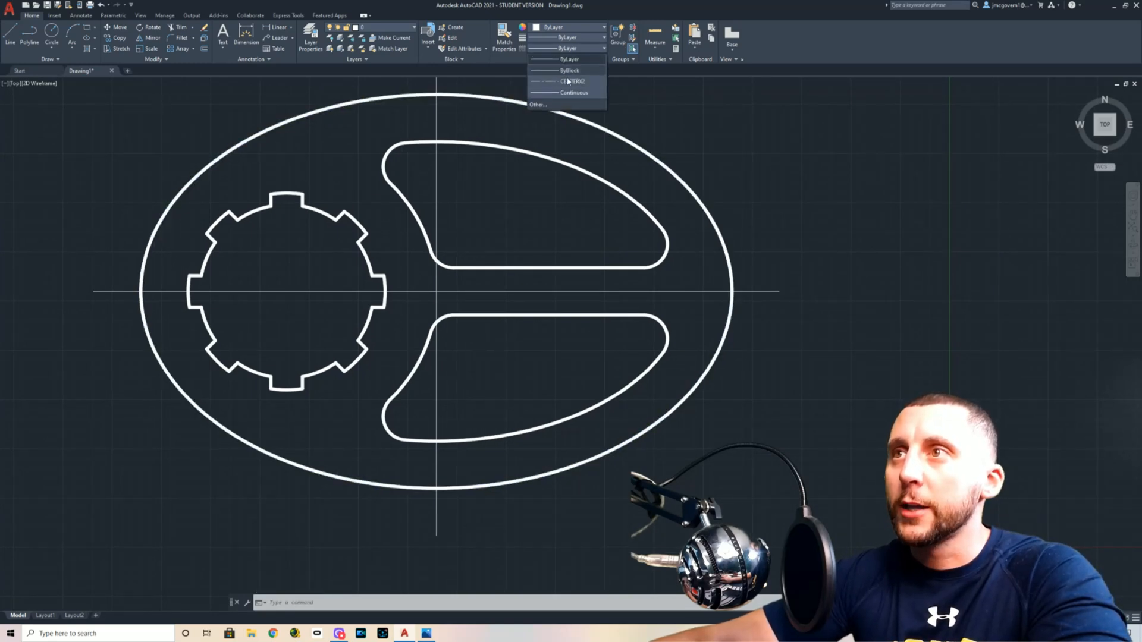
click(549, 106)
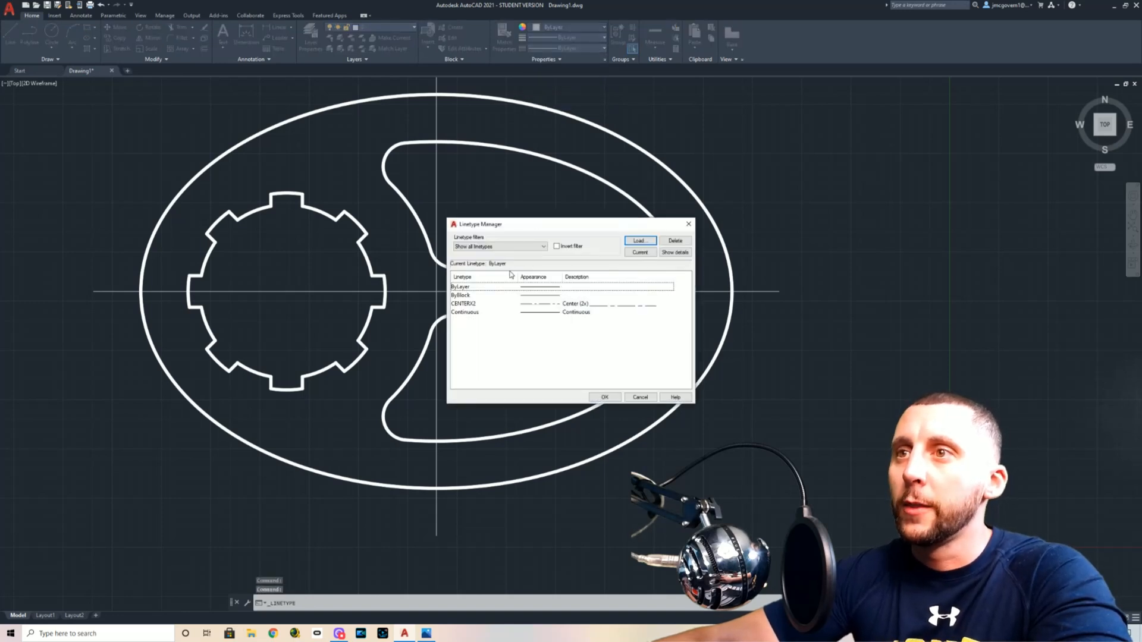
click(640, 240)
click(509, 335)
scroll(510, 335, down, 5)
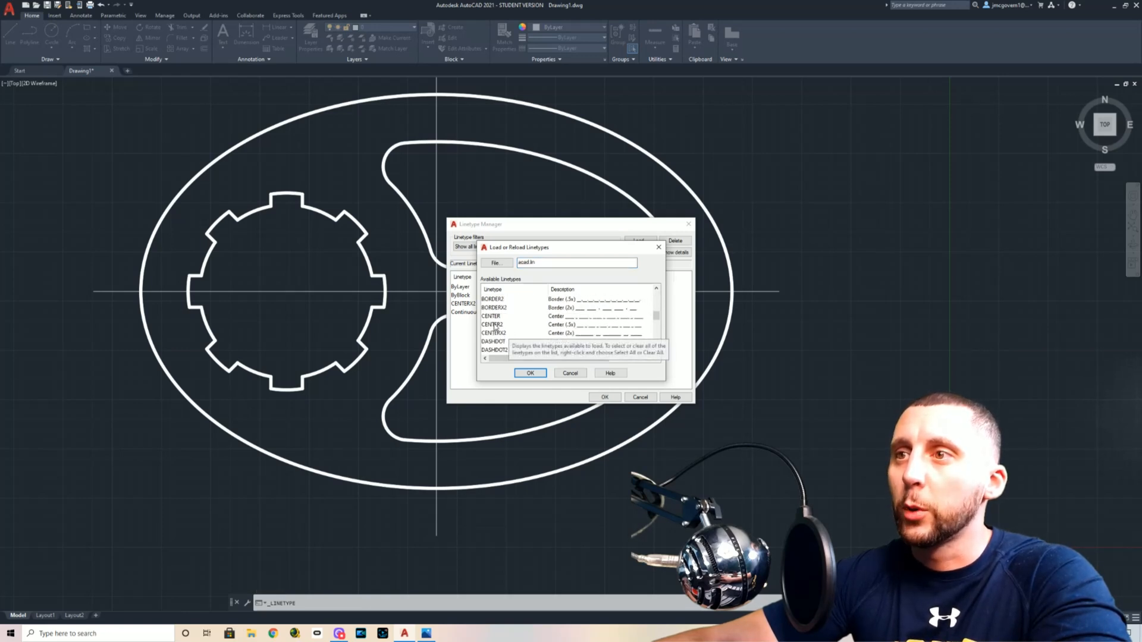
click(497, 334)
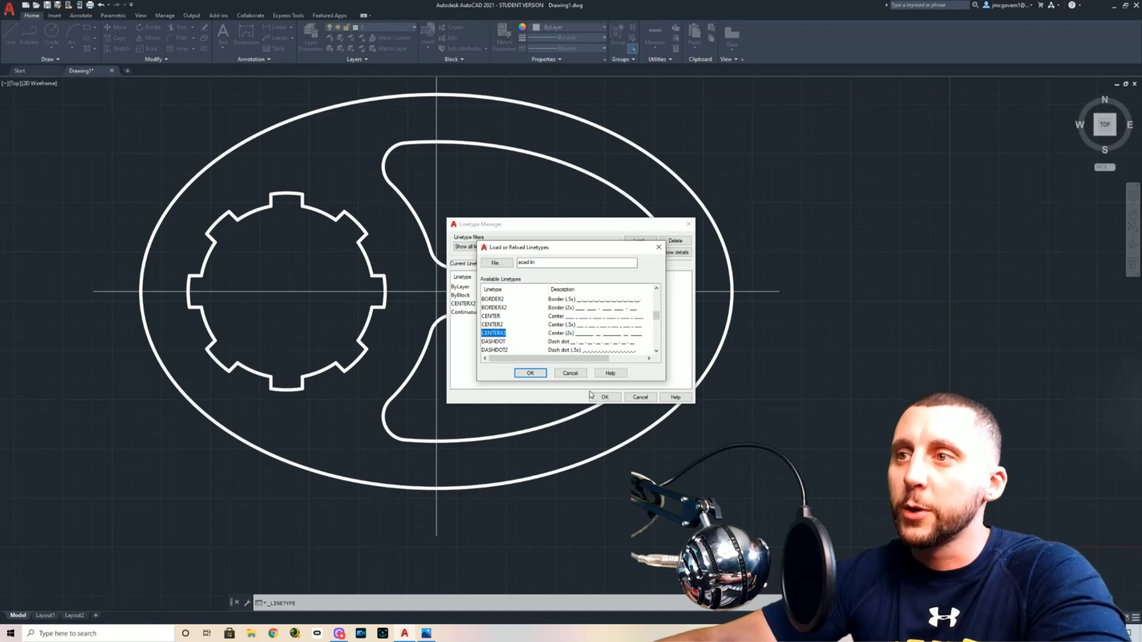
click(531, 373)
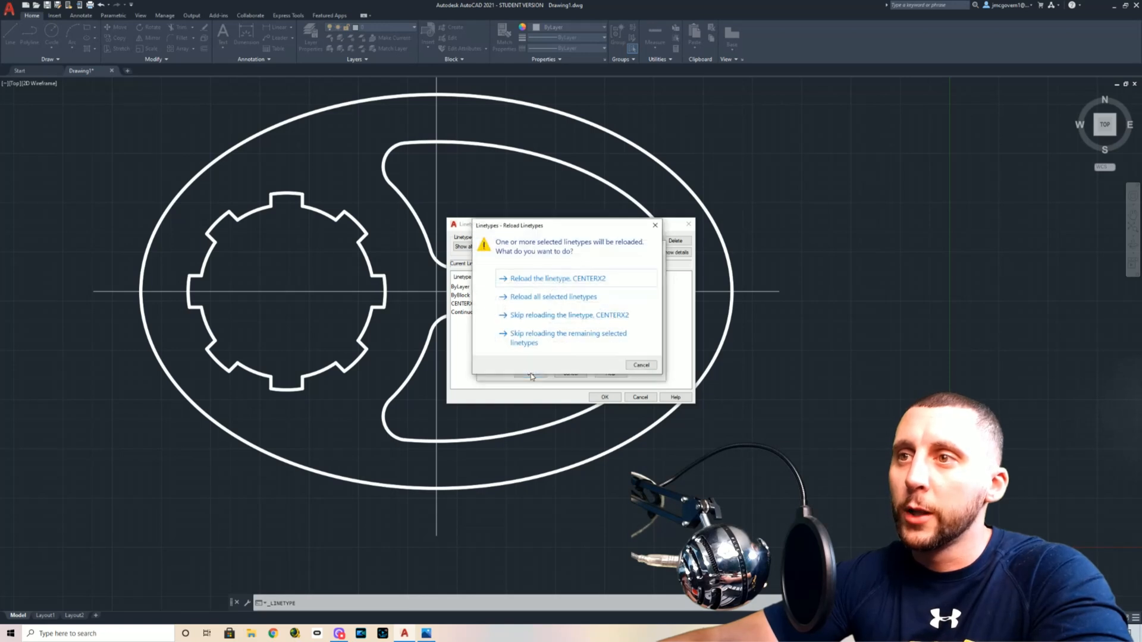
click(641, 365)
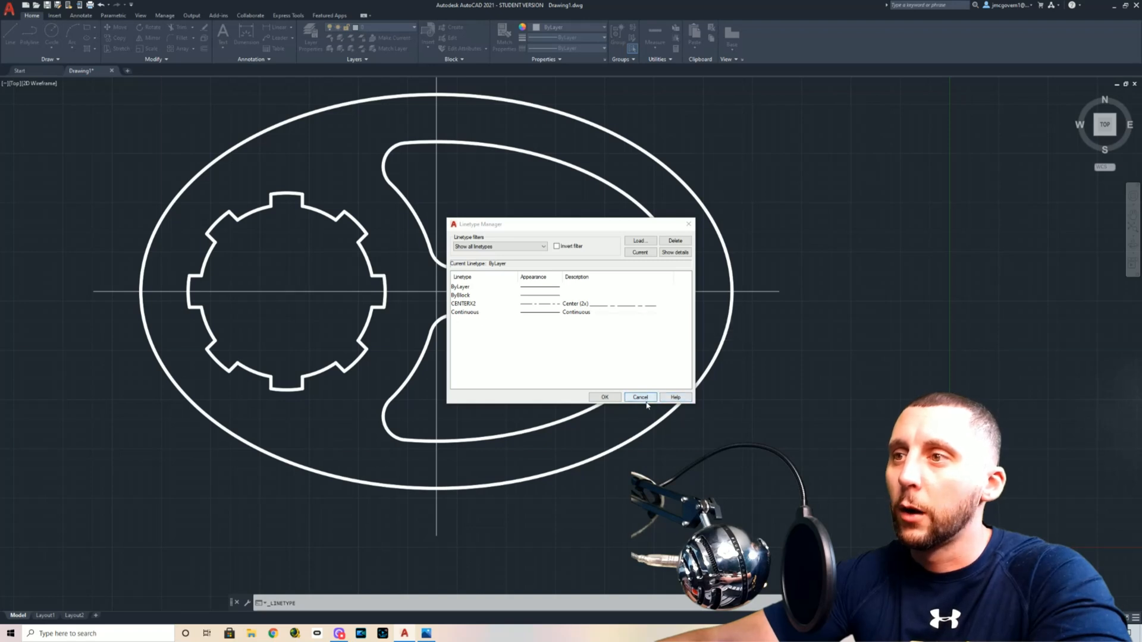
click(642, 400)
- Assign the CENTERX2 linetype to the horizontal and vertical centrelines of the plate
click(452, 279)
click(421, 298)
click(558, 49)
click(580, 83)
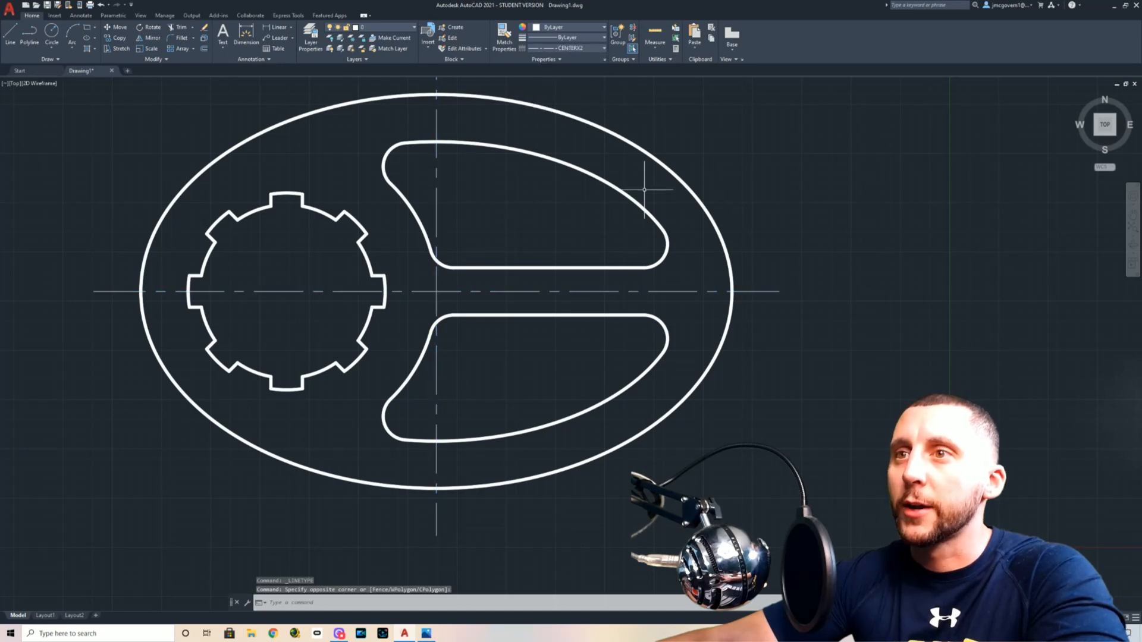
key(Escape)
- Set the global linetype scale to 1 with LTSCALE and check the centreline dashes where they cross
text(ltsc)
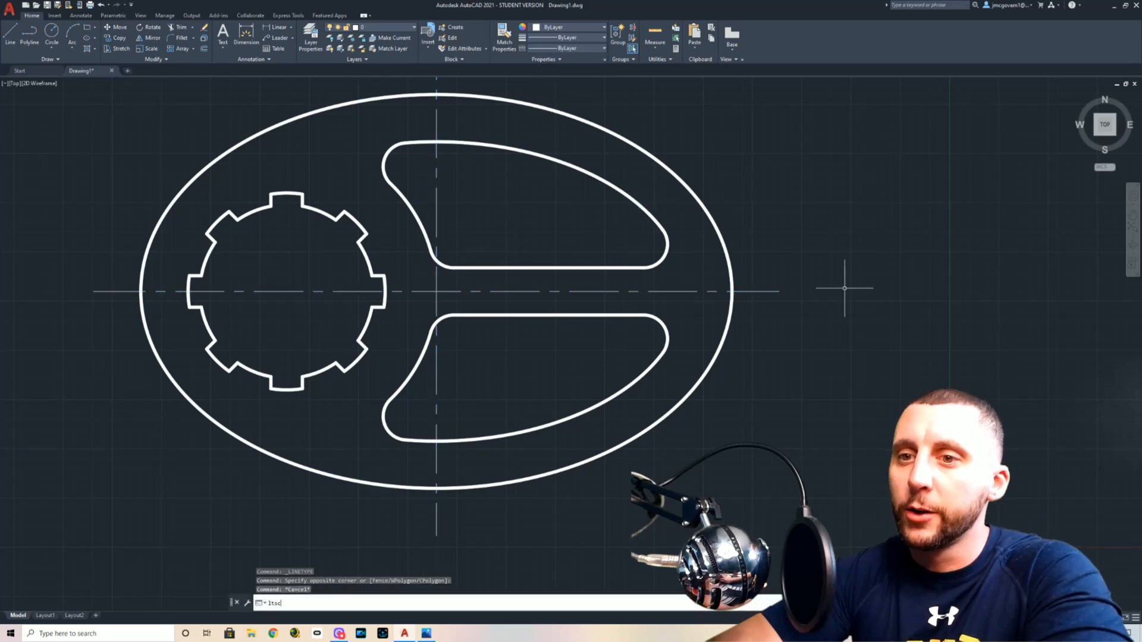
key(Return)
text(1)
key(Return)
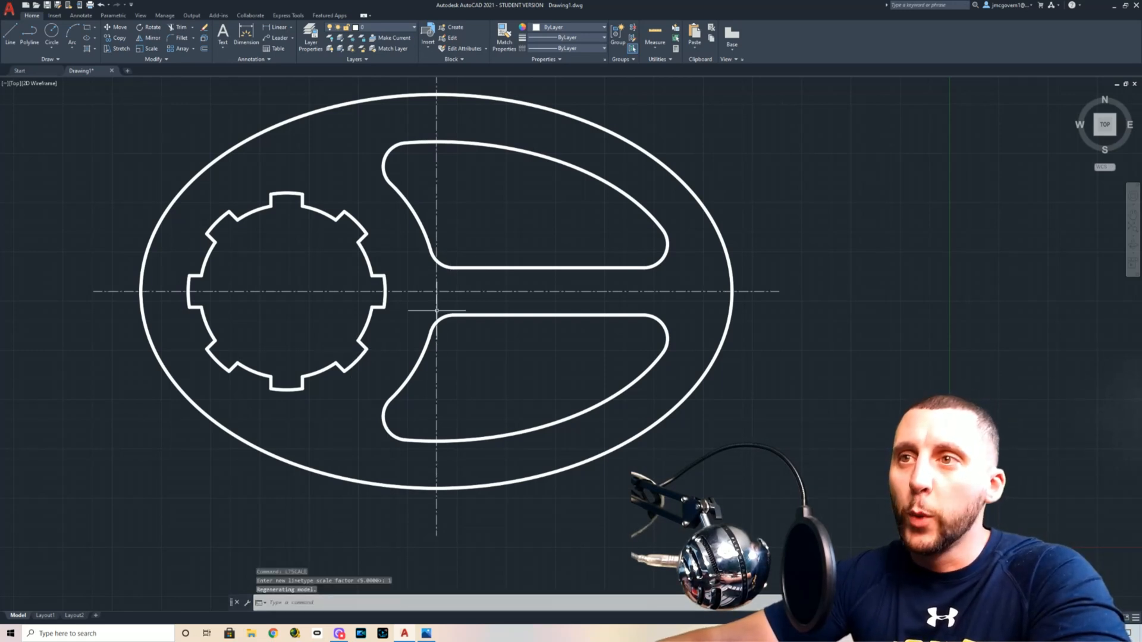
scroll(437, 292, up, 7)
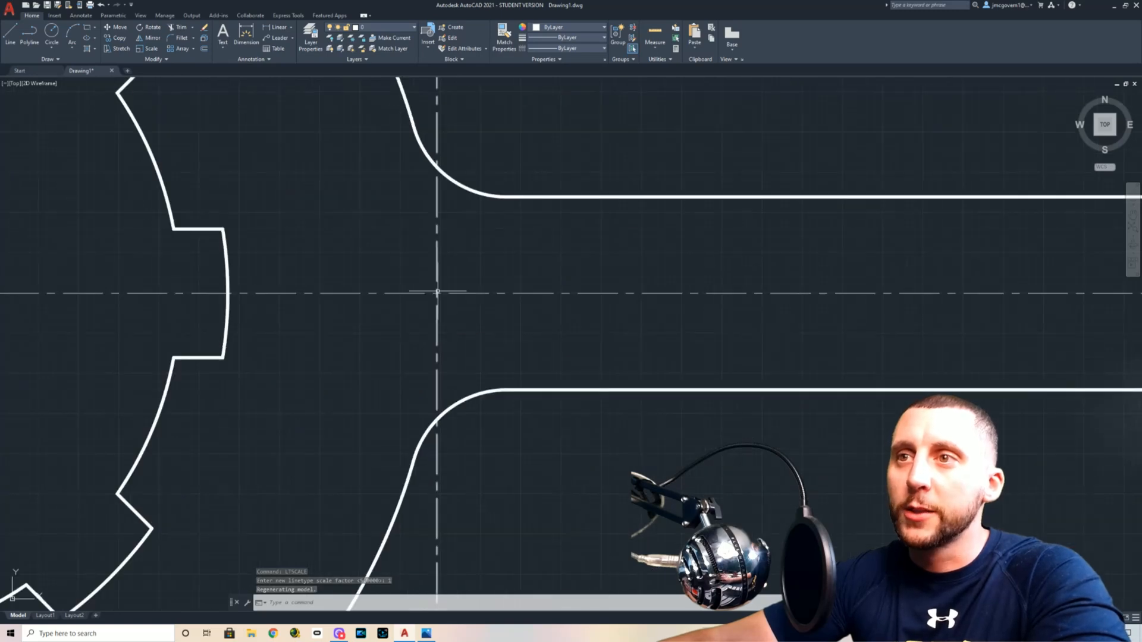
scroll(437, 292, down, 7)
- Set the global linetype scale to 5 with LTSCALE
text(linetype )
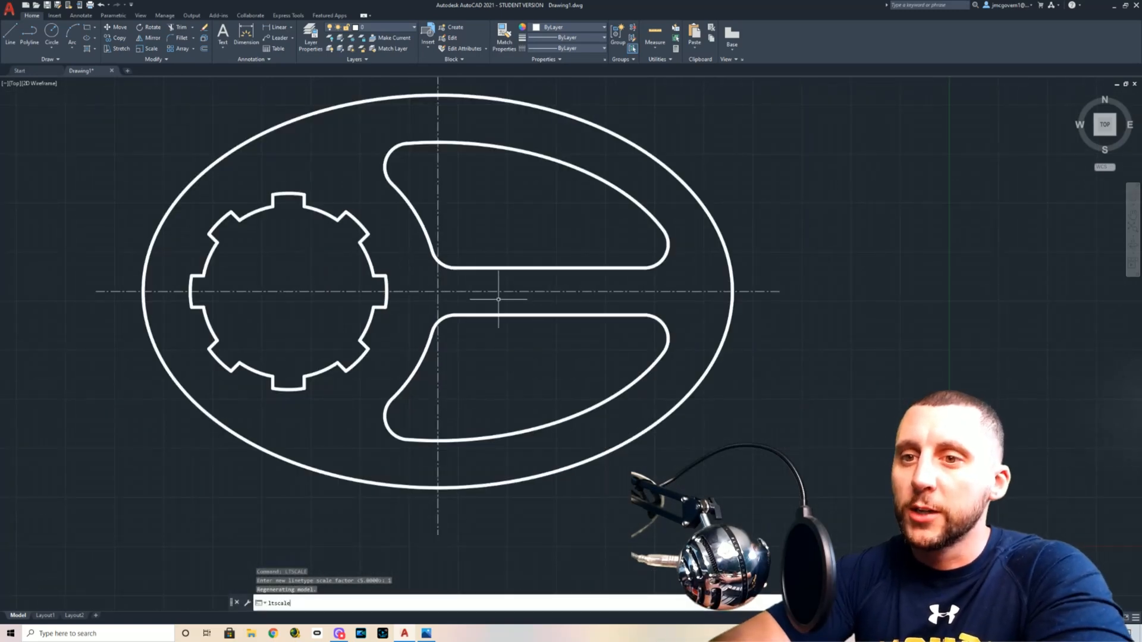
text(scale)
key(Return)
text(5)
key(Return)
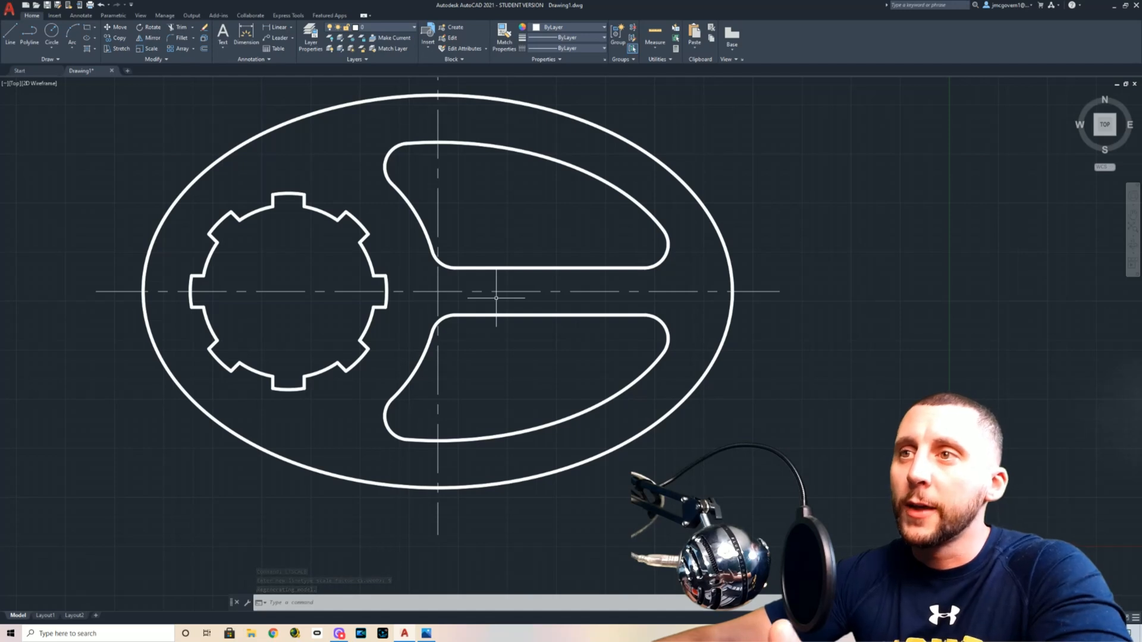
scroll(496, 298, down, 3)
scroll(505, 335, up, 1)
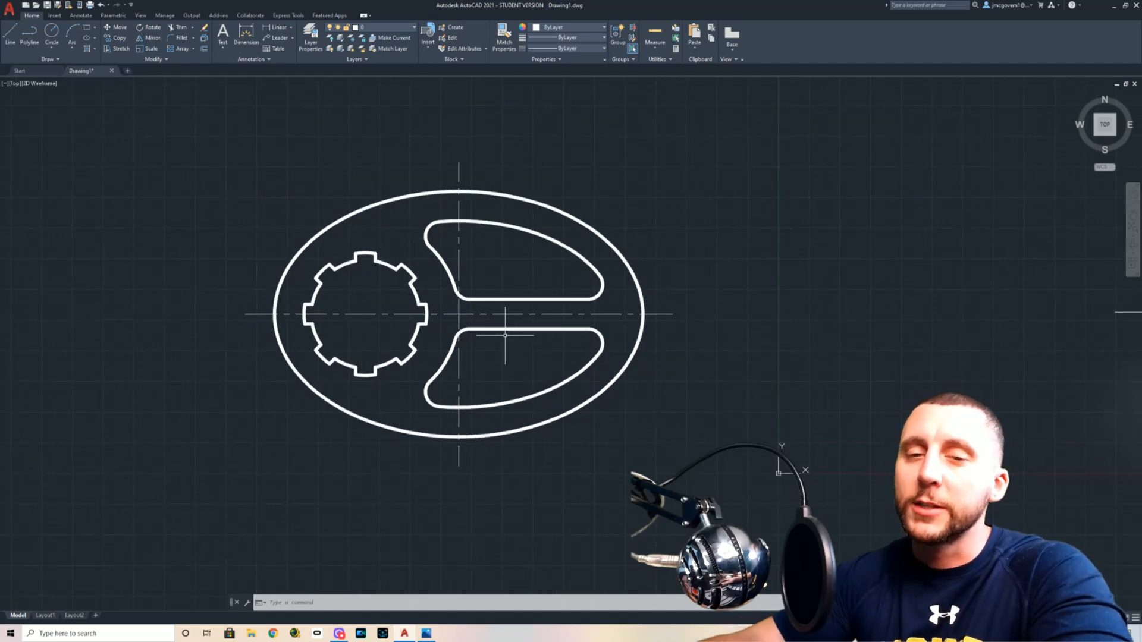